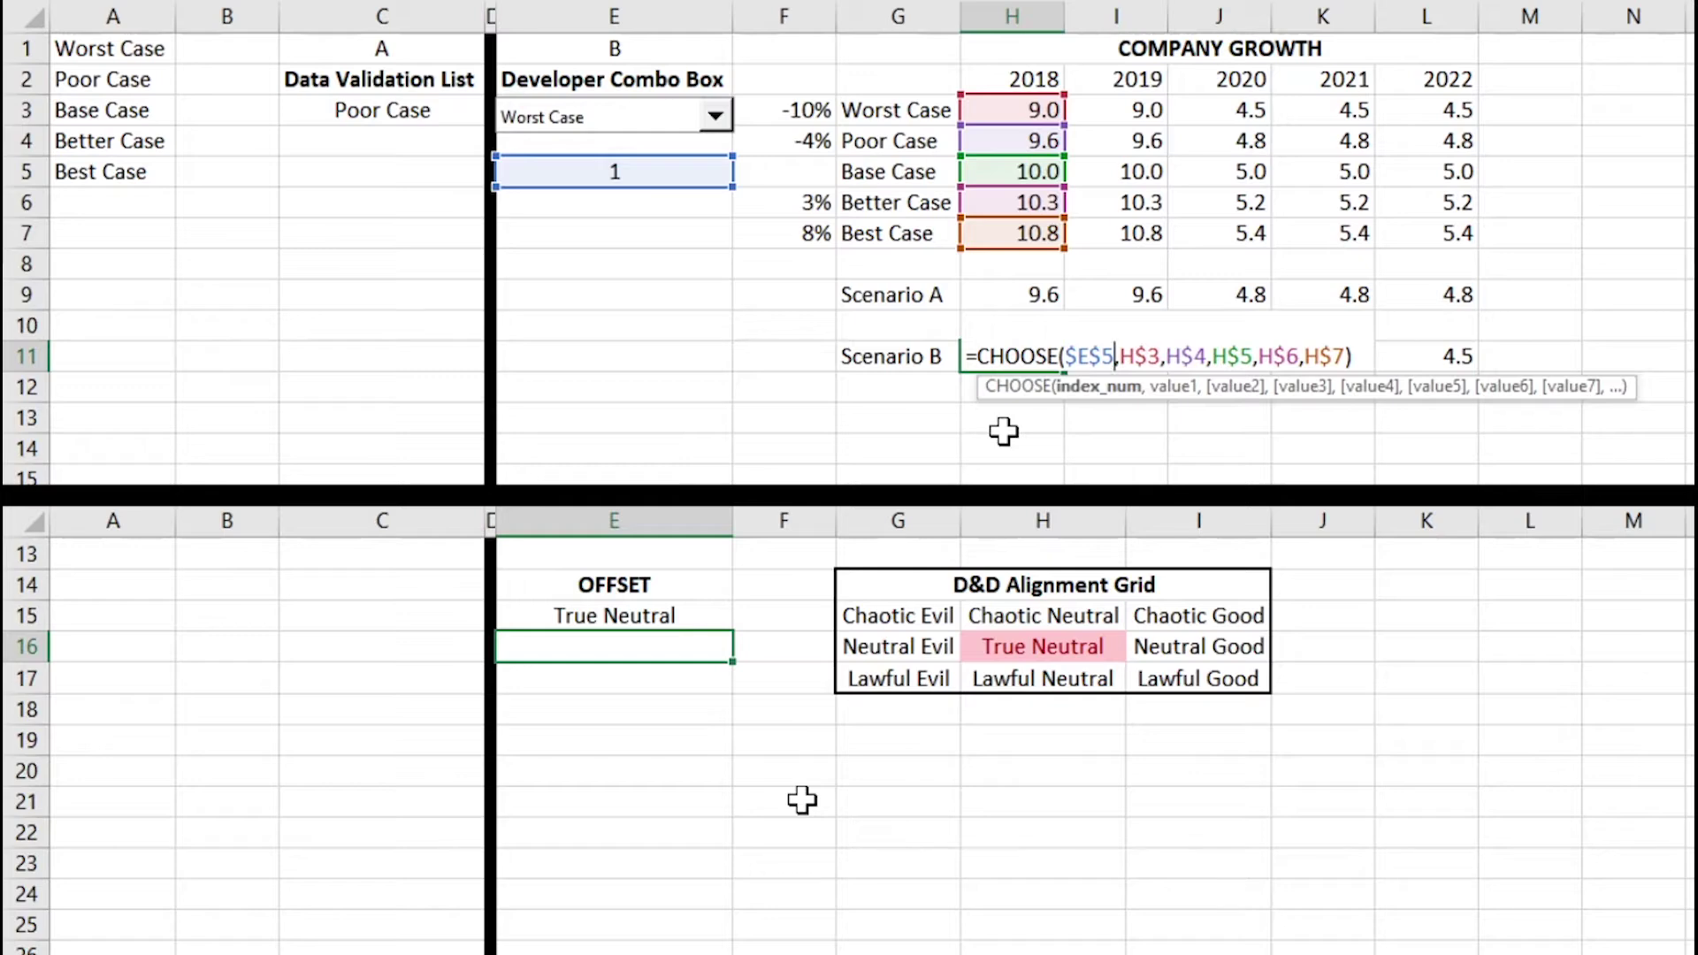
- Walk through the index and value arguments of the Scenario B CHOOSE formula in H11
{"action": "key", "text": "Right"}
{"action": "key", "text": "Right"}
{"action": "key", "text": "Right"}
{"action": "key", "text": "Right"}
{"action": "key", "text": "Right"}
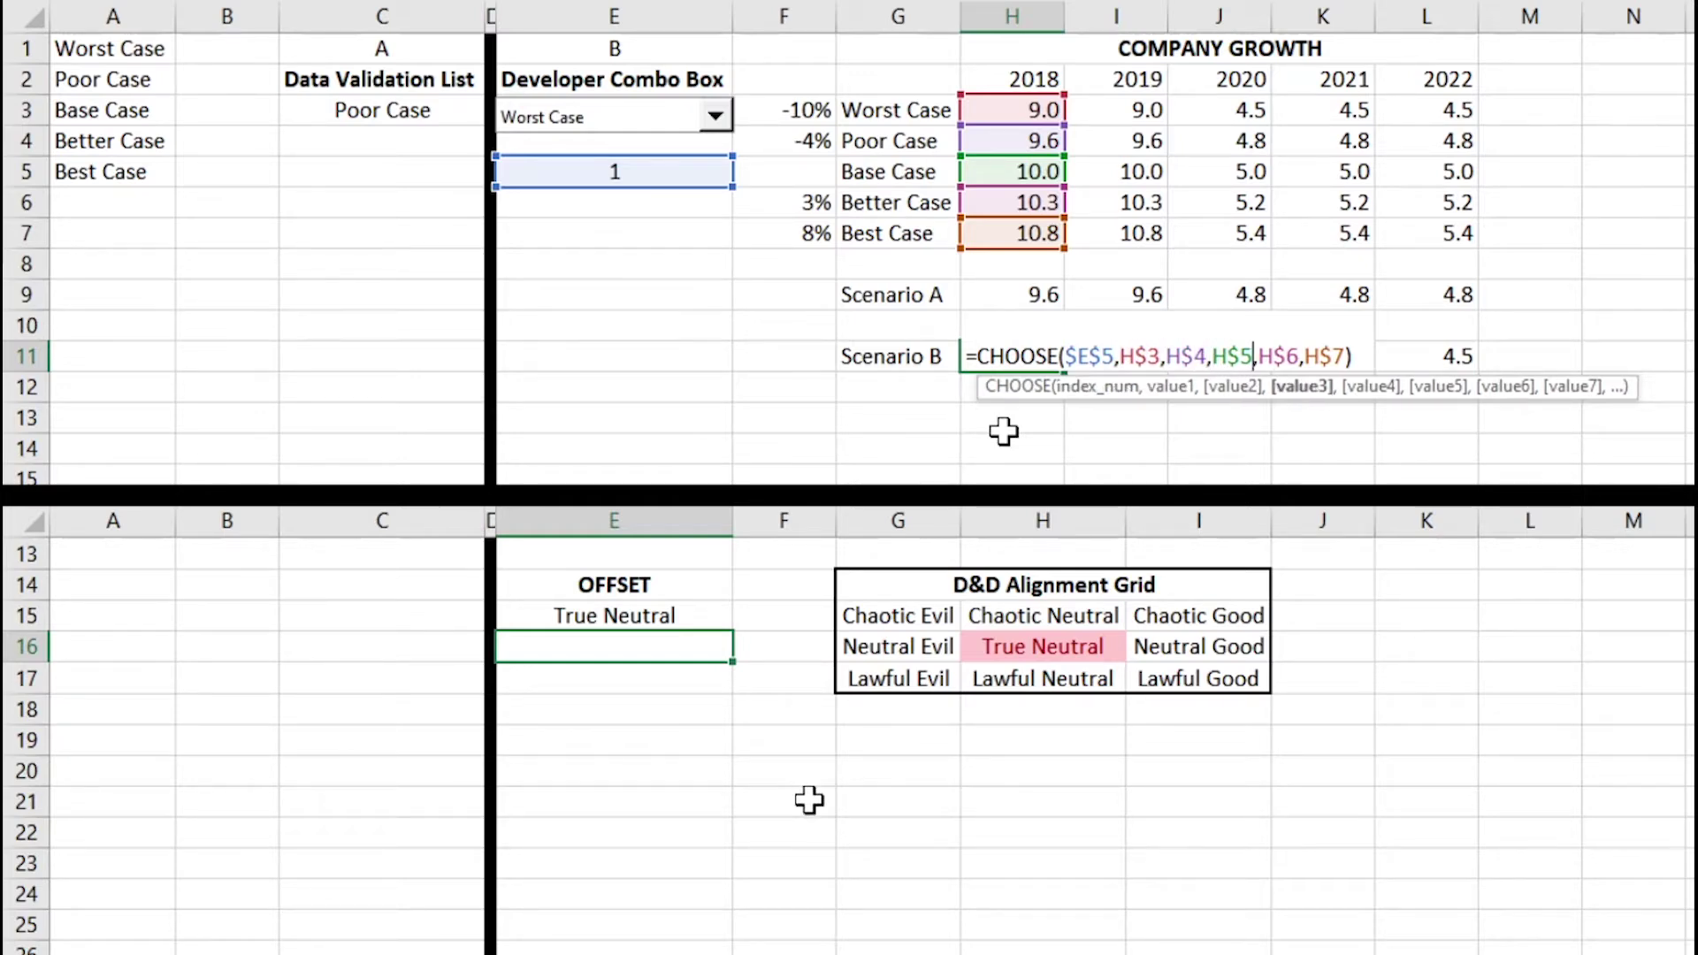
{"action": "key", "text": "Right"}
{"action": "key", "text": "Right"}
{"action": "key", "text": "Right"}
{"action": "key", "text": "Right"}
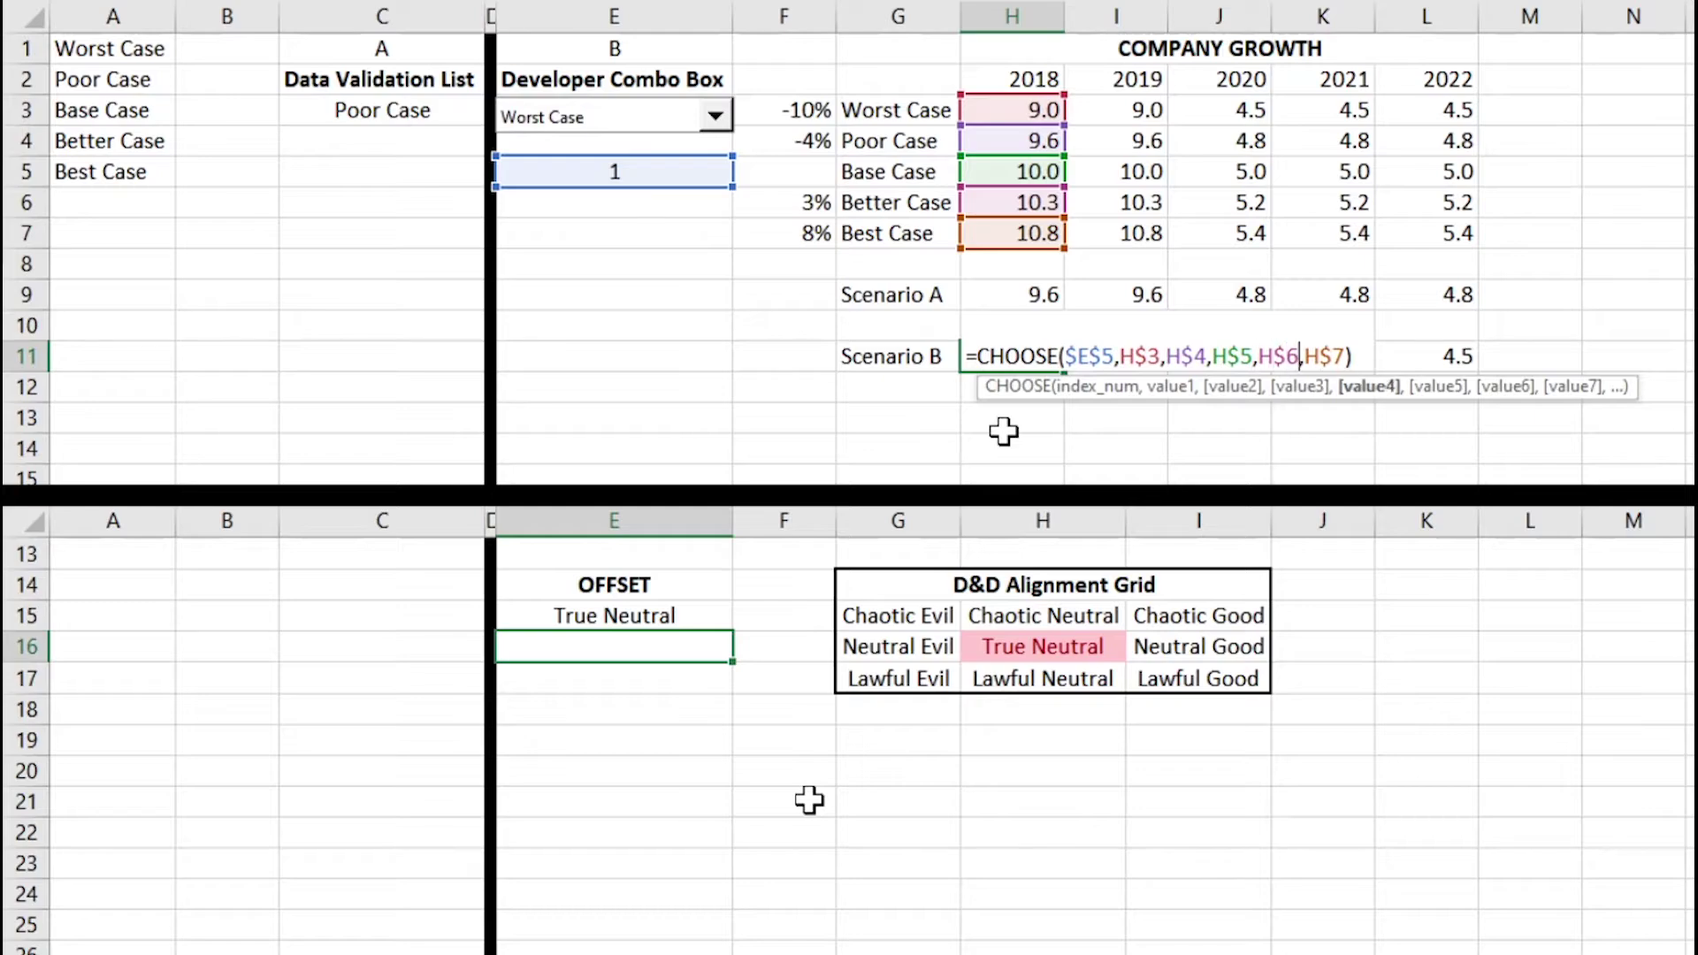
{"action": "key", "text": "Return"}
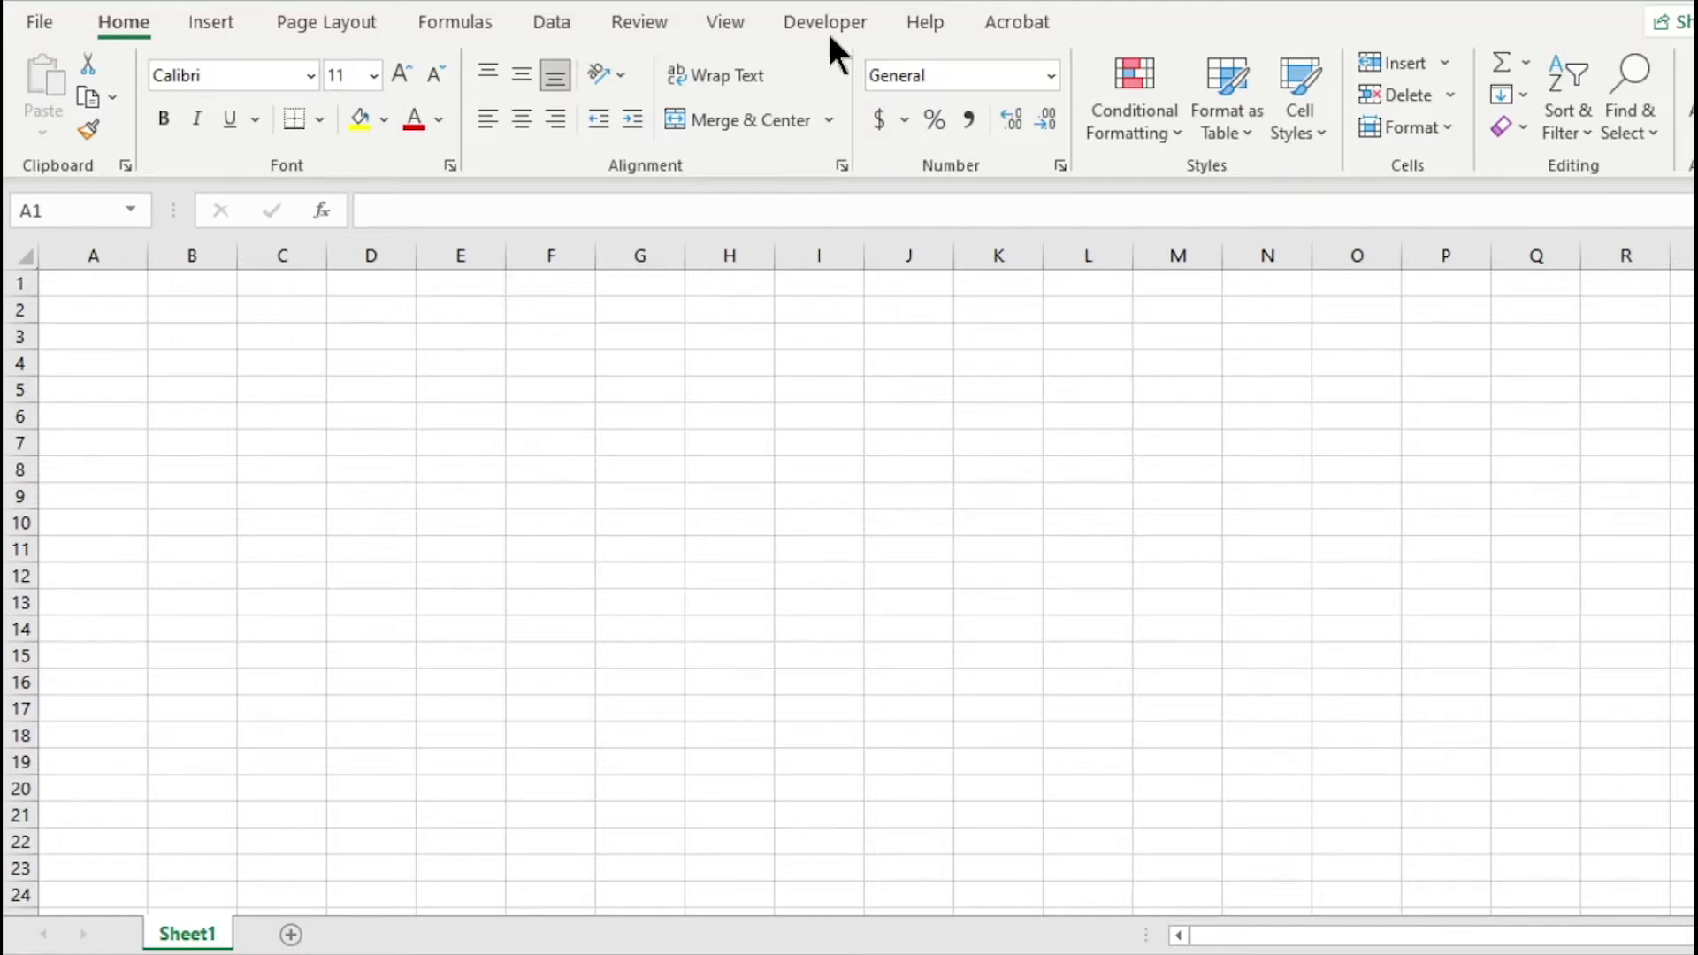
- Open the ribbon customization options and keep Developer enabled among the main tabs
{"action": "right_click", "coordinate": [802, 25]}
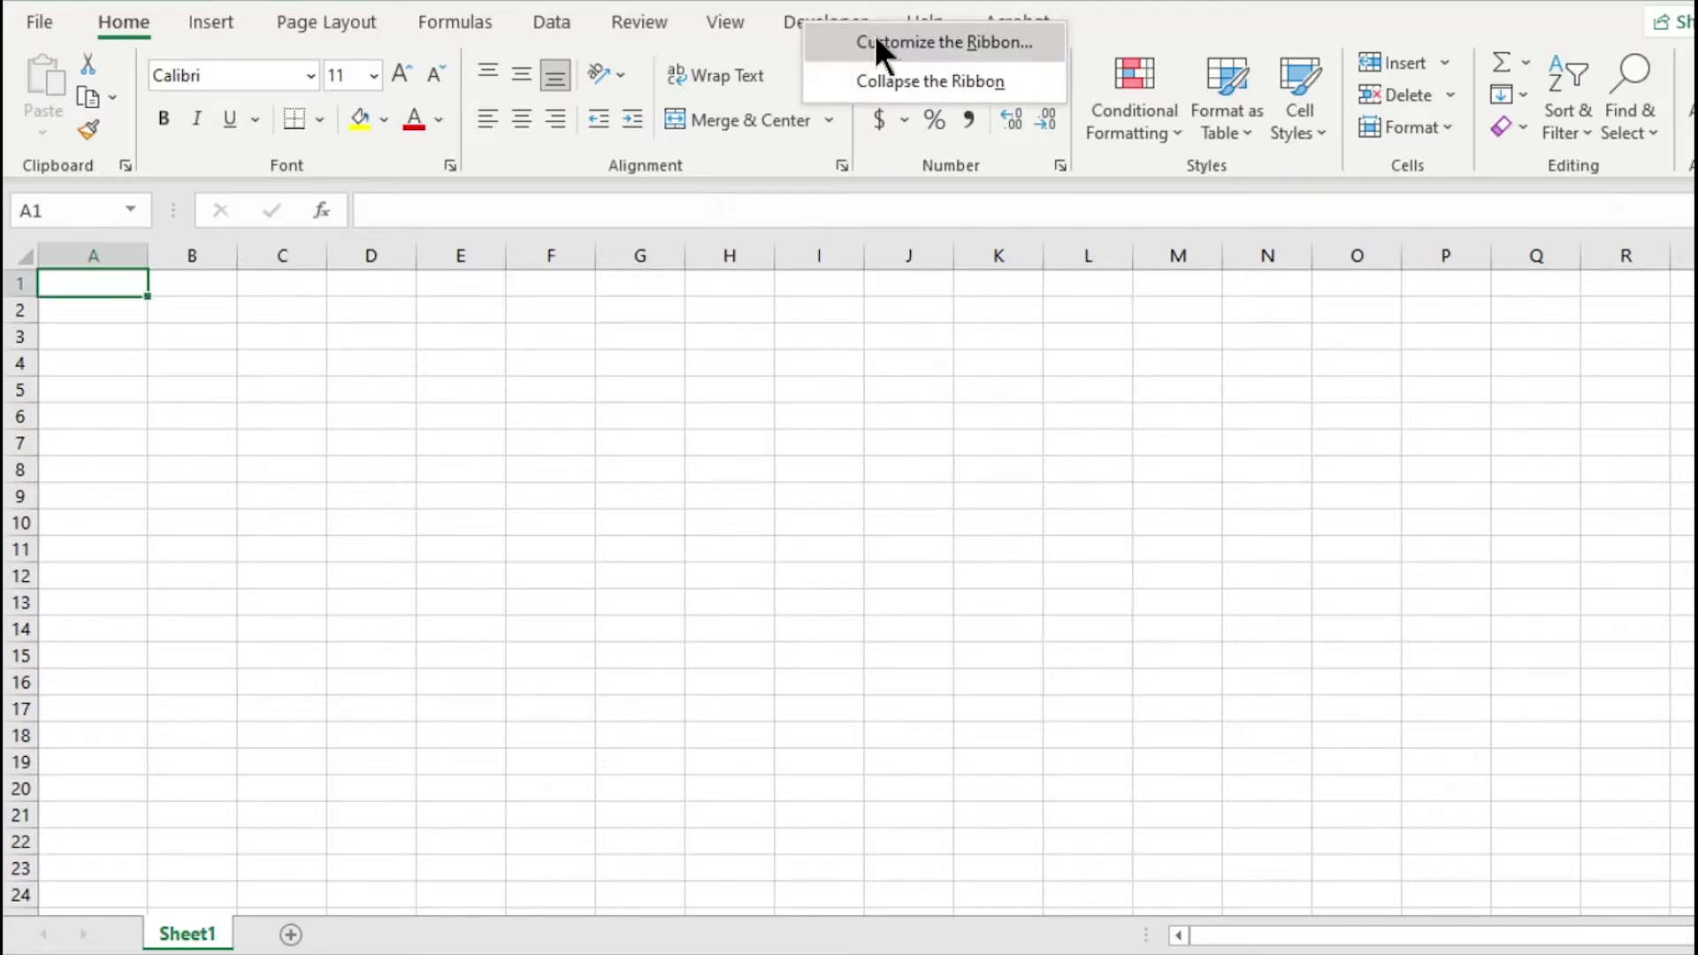
{"action": "left_click", "coordinate": [1043, 41]}
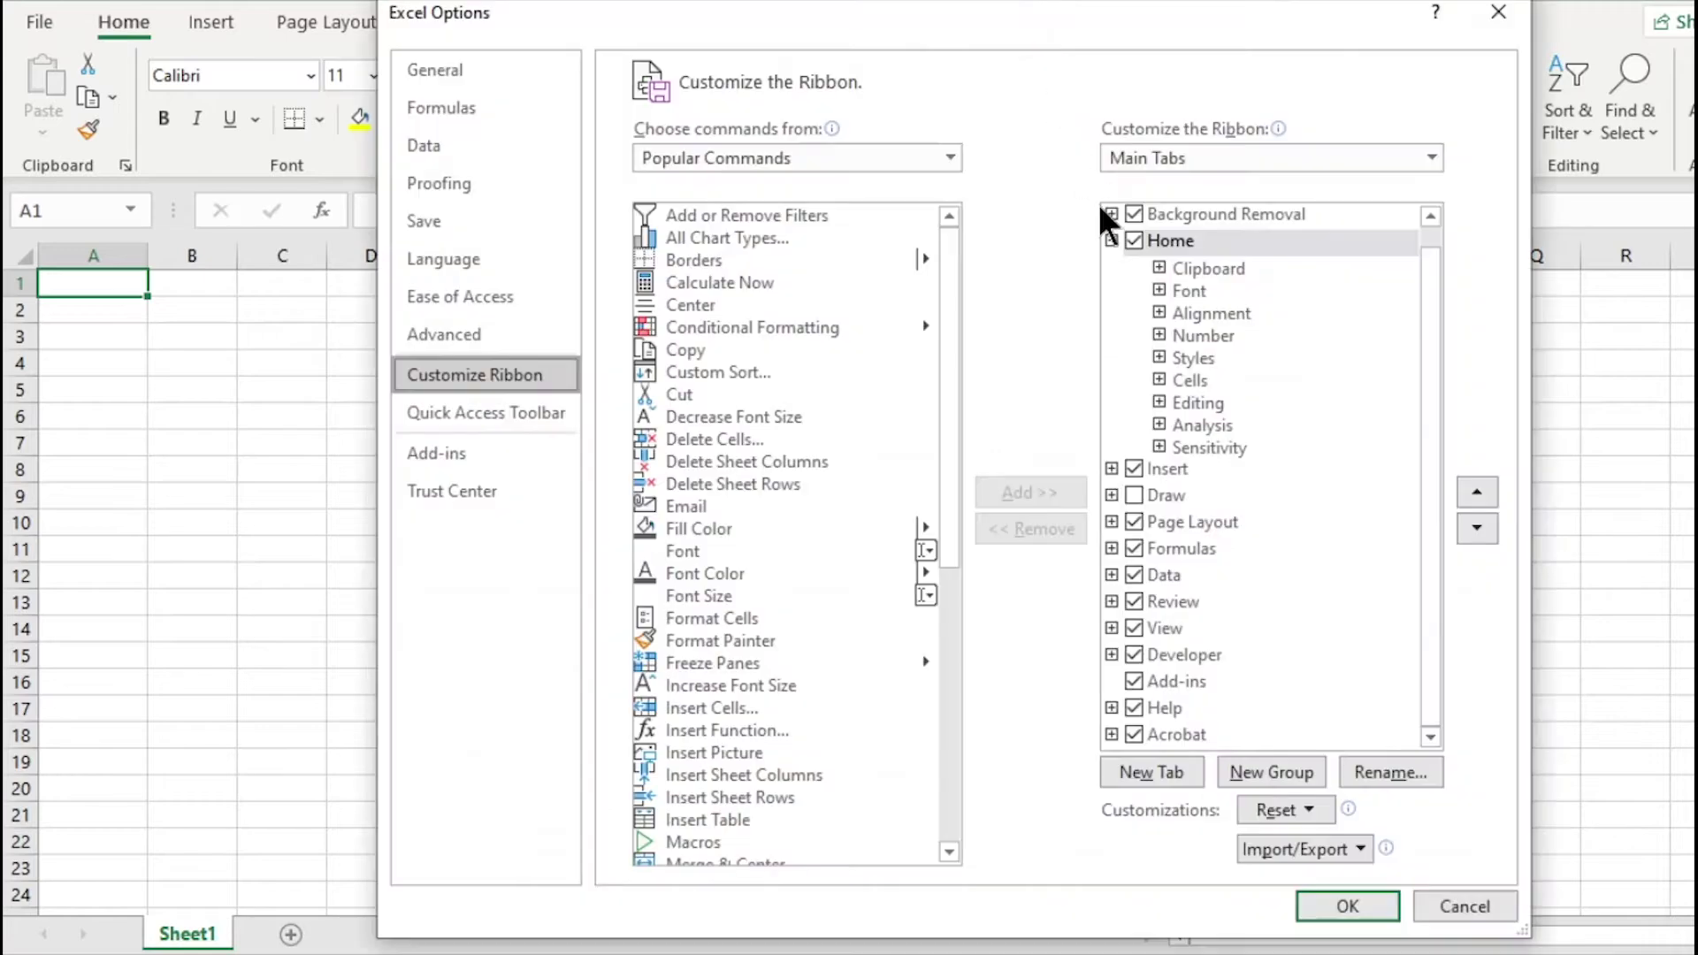
{"action": "left_click", "coordinate": [1190, 657]}
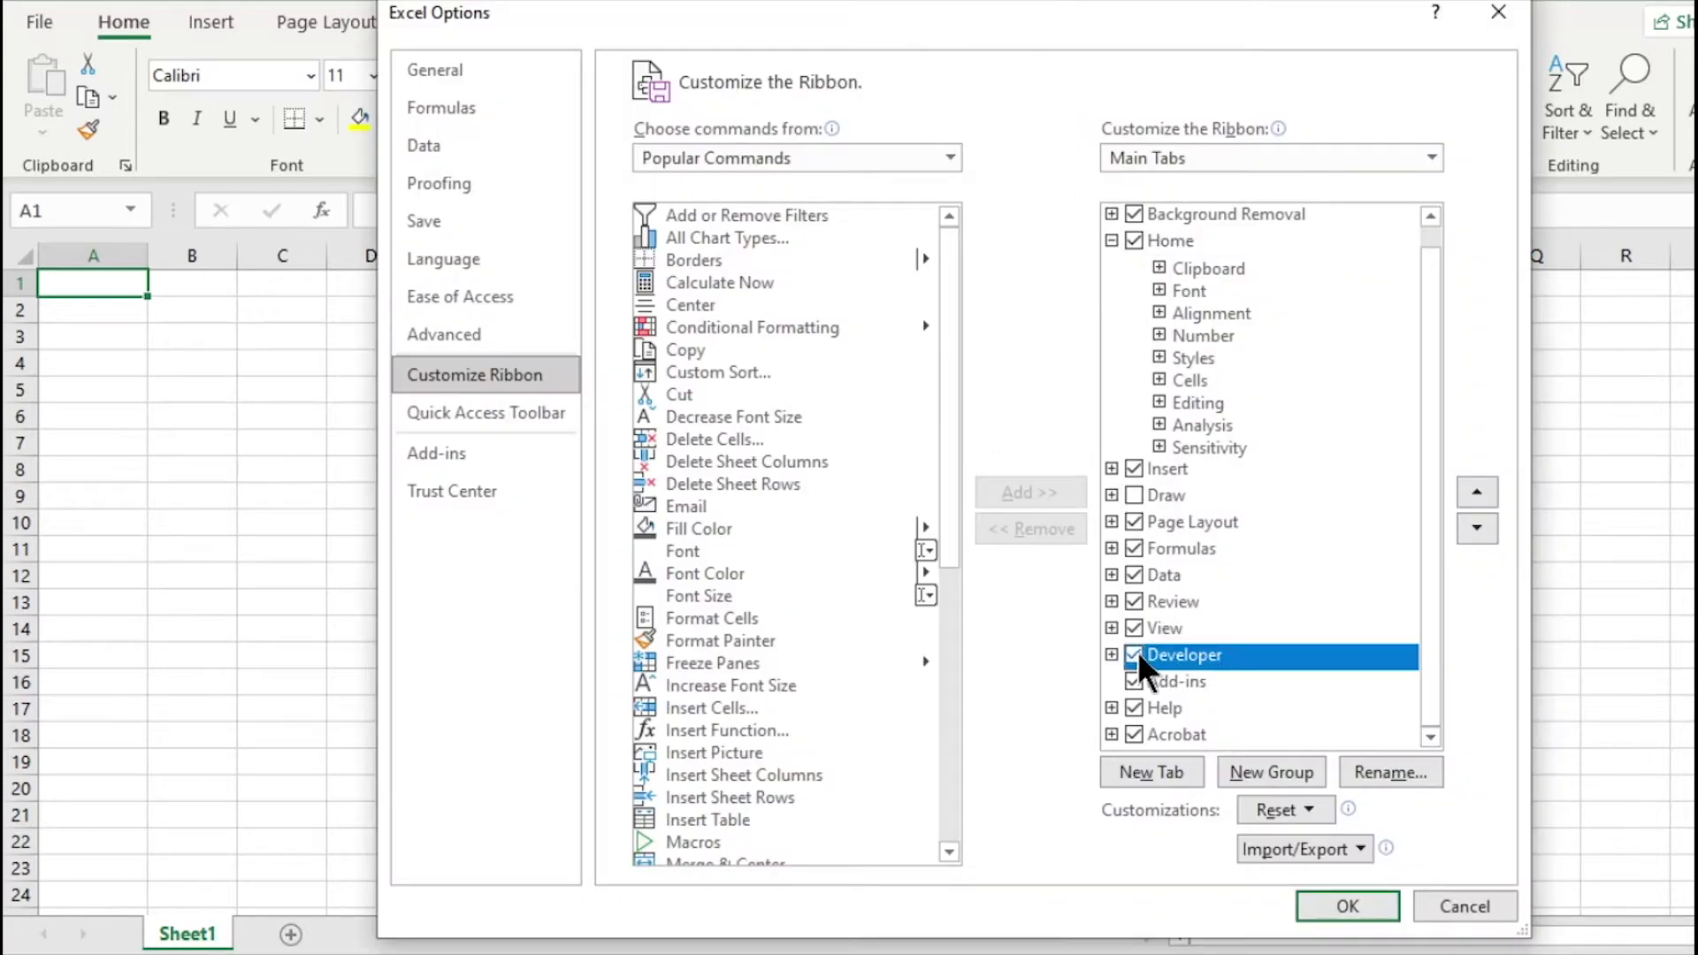
{"action": "left_click", "coordinate": [1114, 657]}
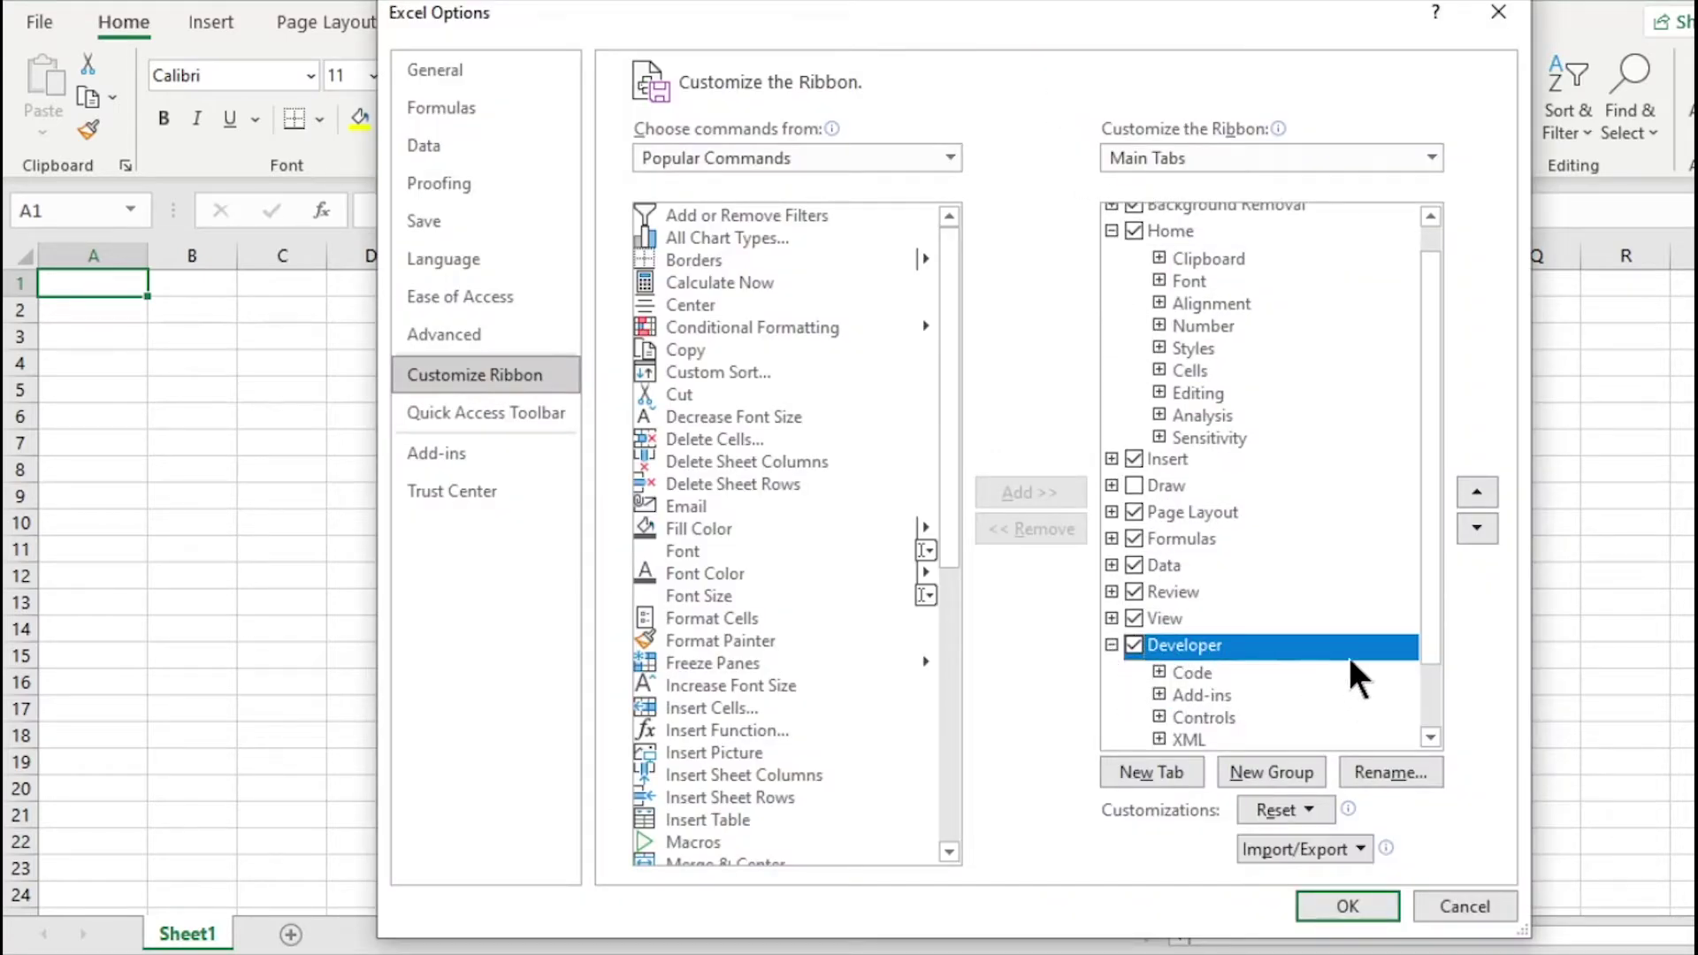
{"action": "left_click", "coordinate": [1349, 907]}
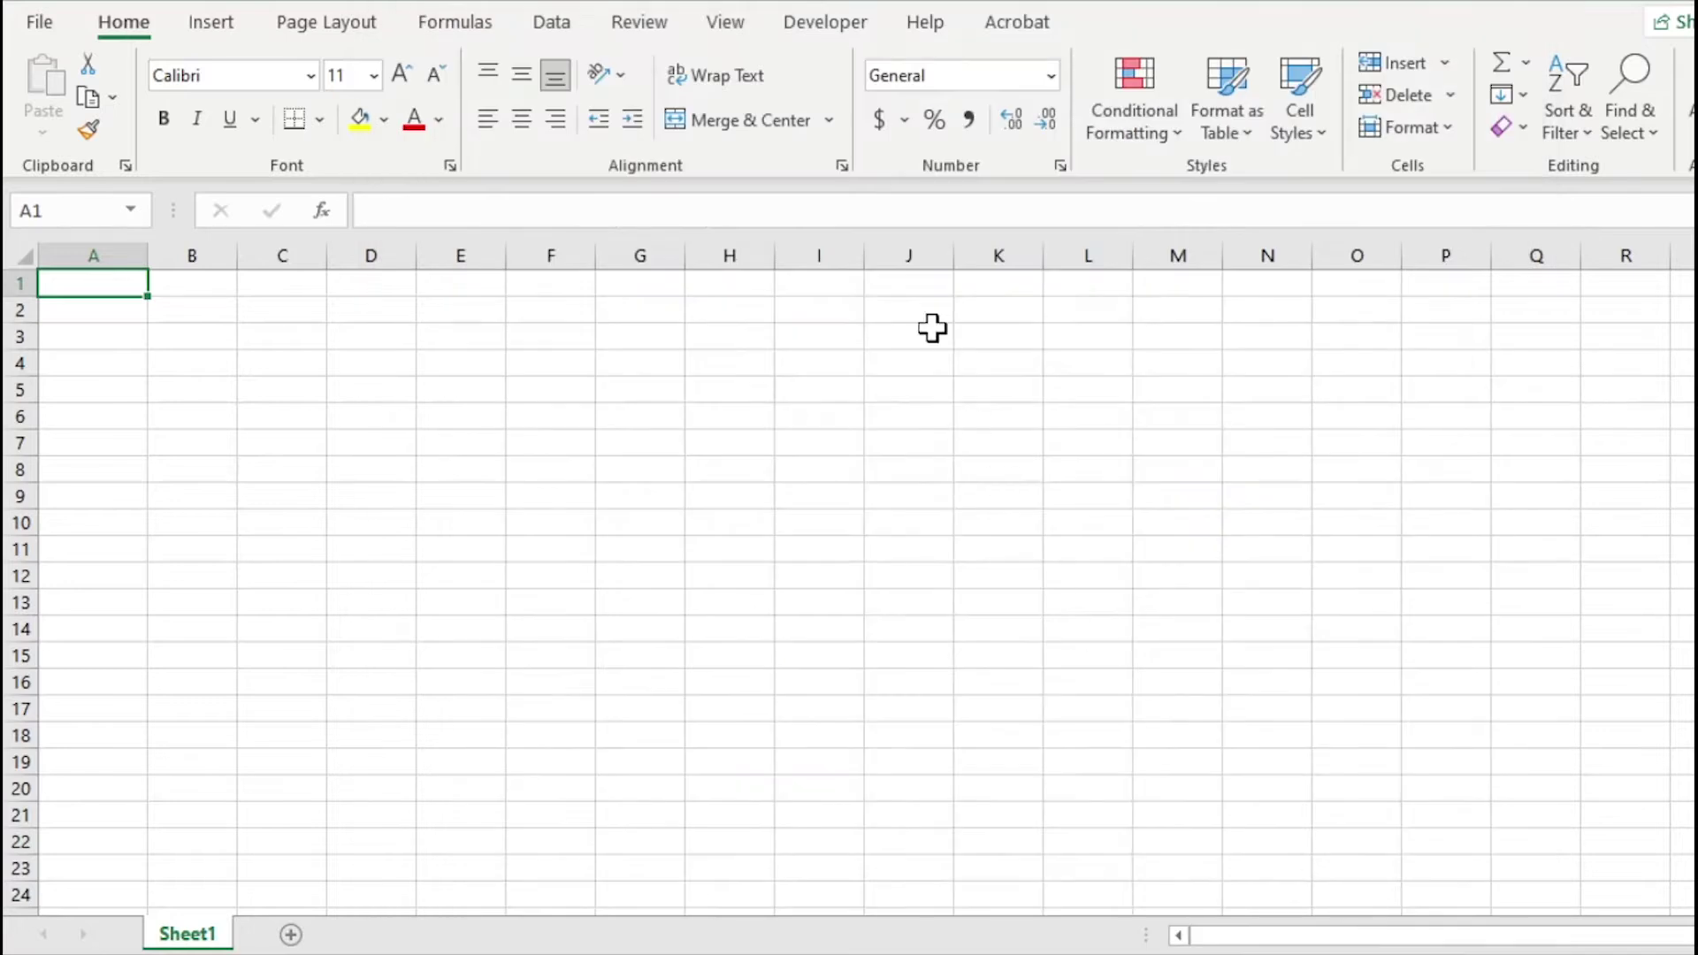
- Look at the Developer controls that can be inserted into the sheet
{"action": "left_click", "coordinate": [840, 21]}
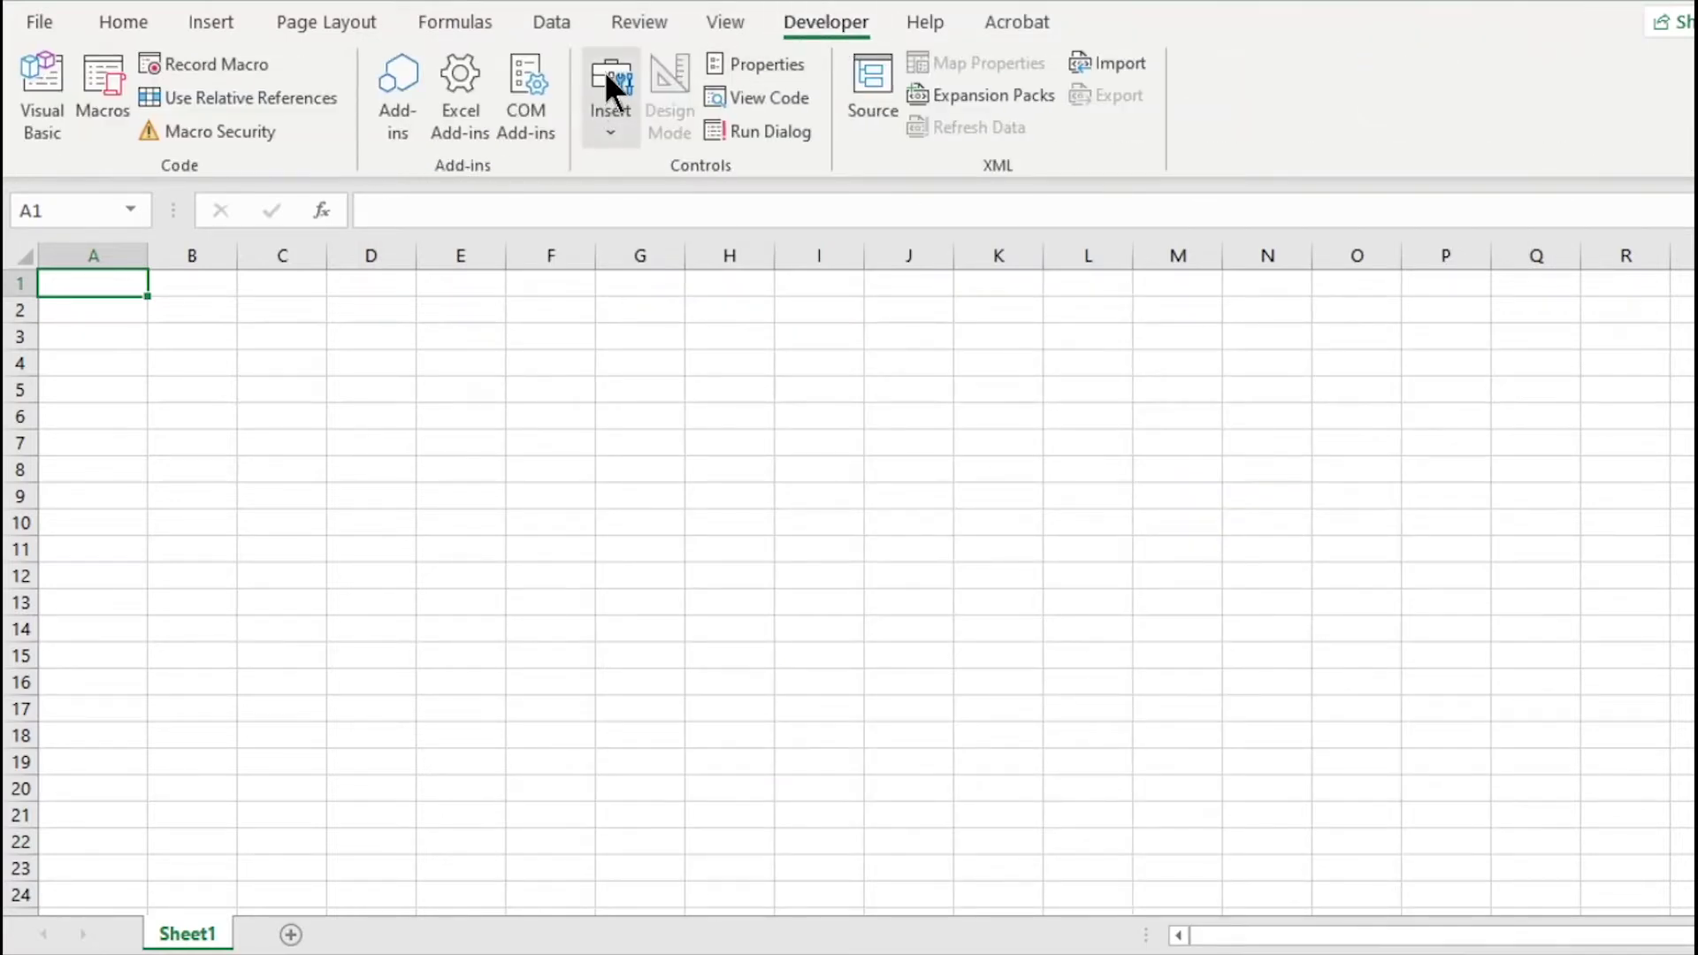
{"action": "left_click", "coordinate": [610, 98]}
{"action": "left_click", "coordinate": [591, 190]}
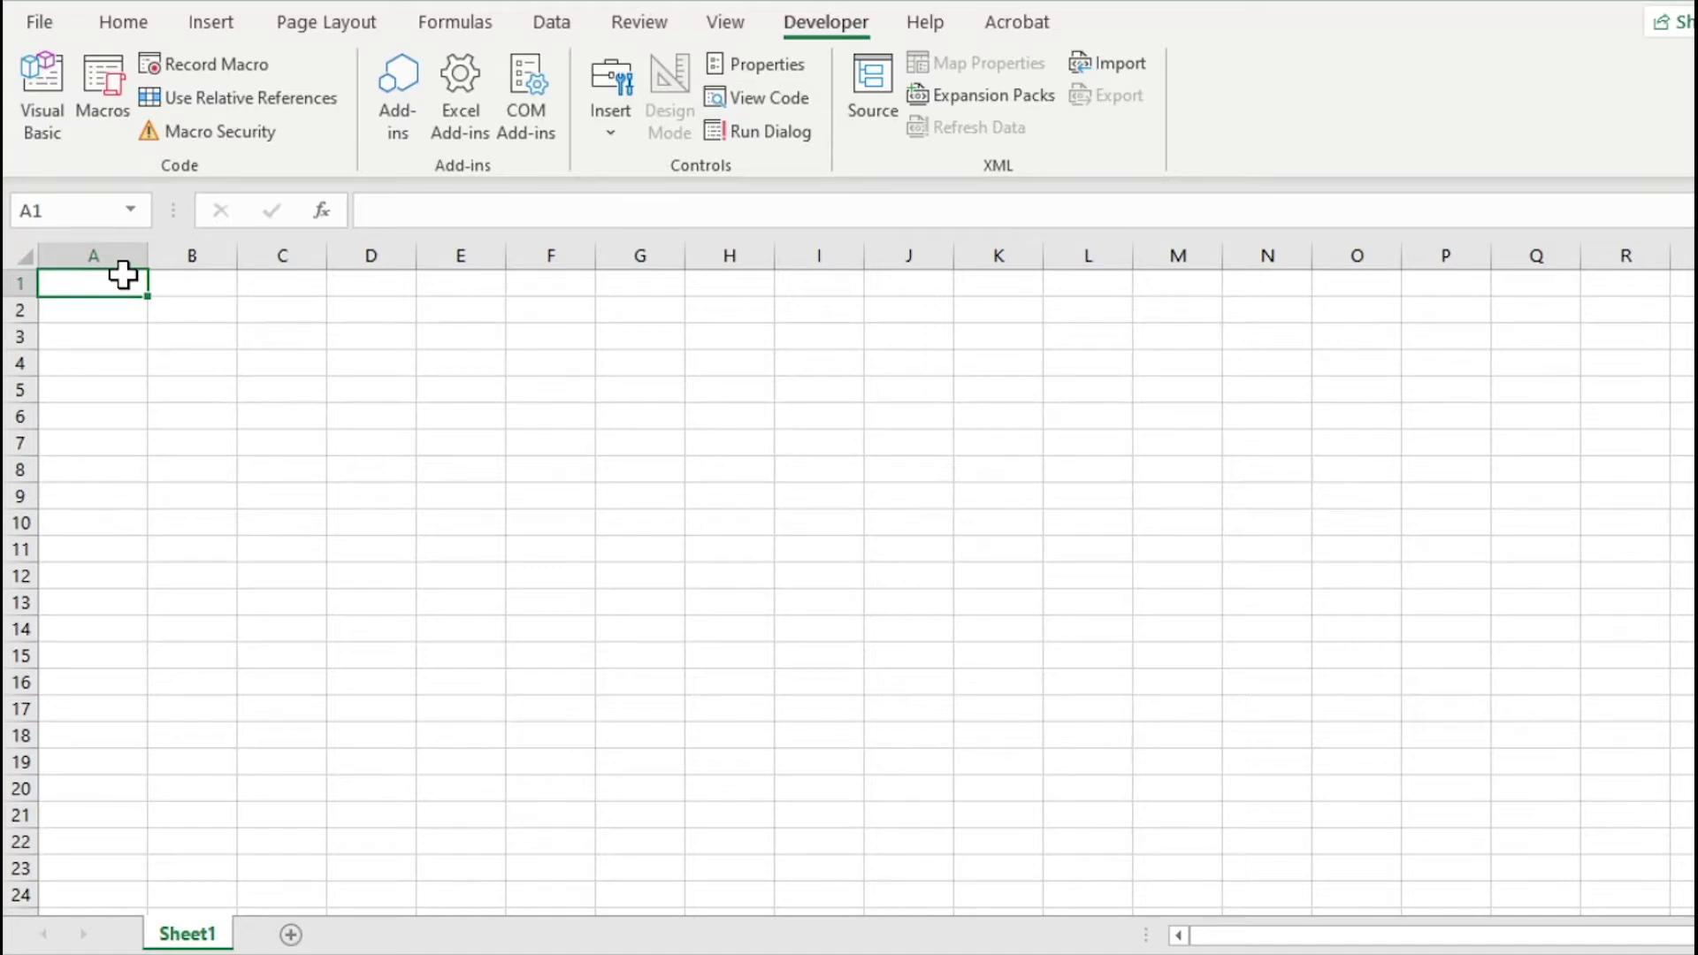
- Enter the scenario names Worst Case, Poor Case, Base Case, Better Case and Best Case in A1:A5
{"action": "type", "text": "Worst Case"}
{"action": "key", "text": "Return"}
{"action": "type", "text": "Poor Ca"}
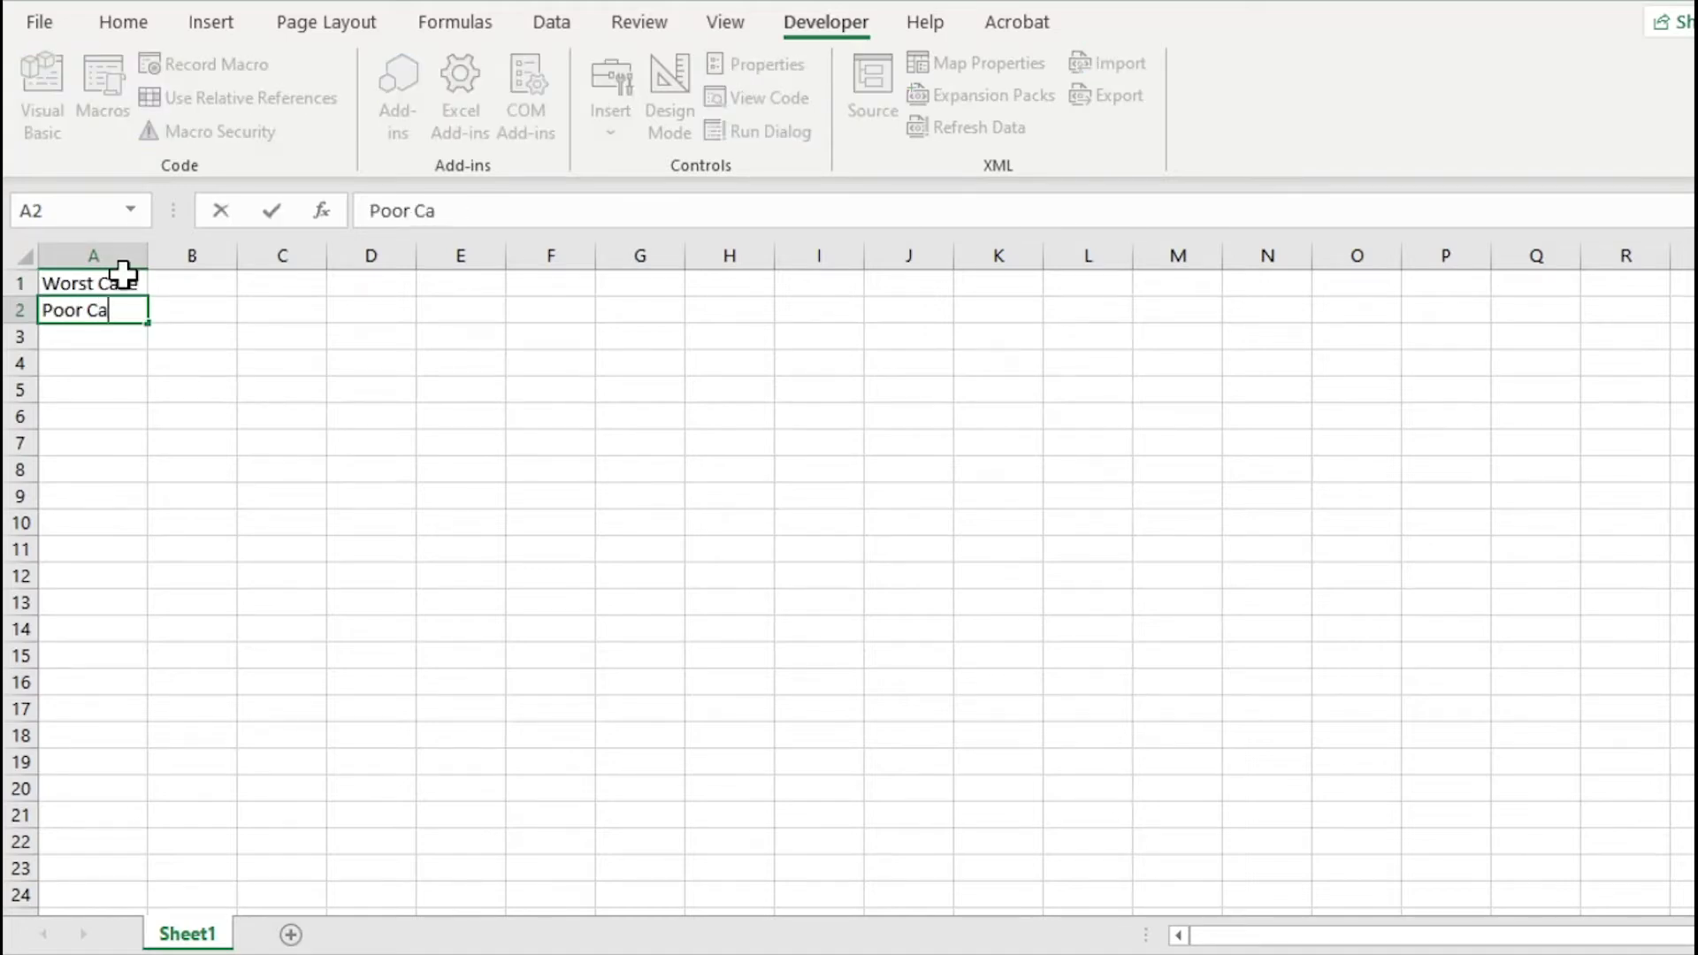
{"action": "type", "text": "se"}
{"action": "key", "text": "Return"}
{"action": "type", "text": "Base Case"}
{"action": "key", "text": "Return"}
{"action": "type", "text": "Better Case"}
{"action": "key", "text": "Return"}
{"action": "type", "text": "Best Case"}
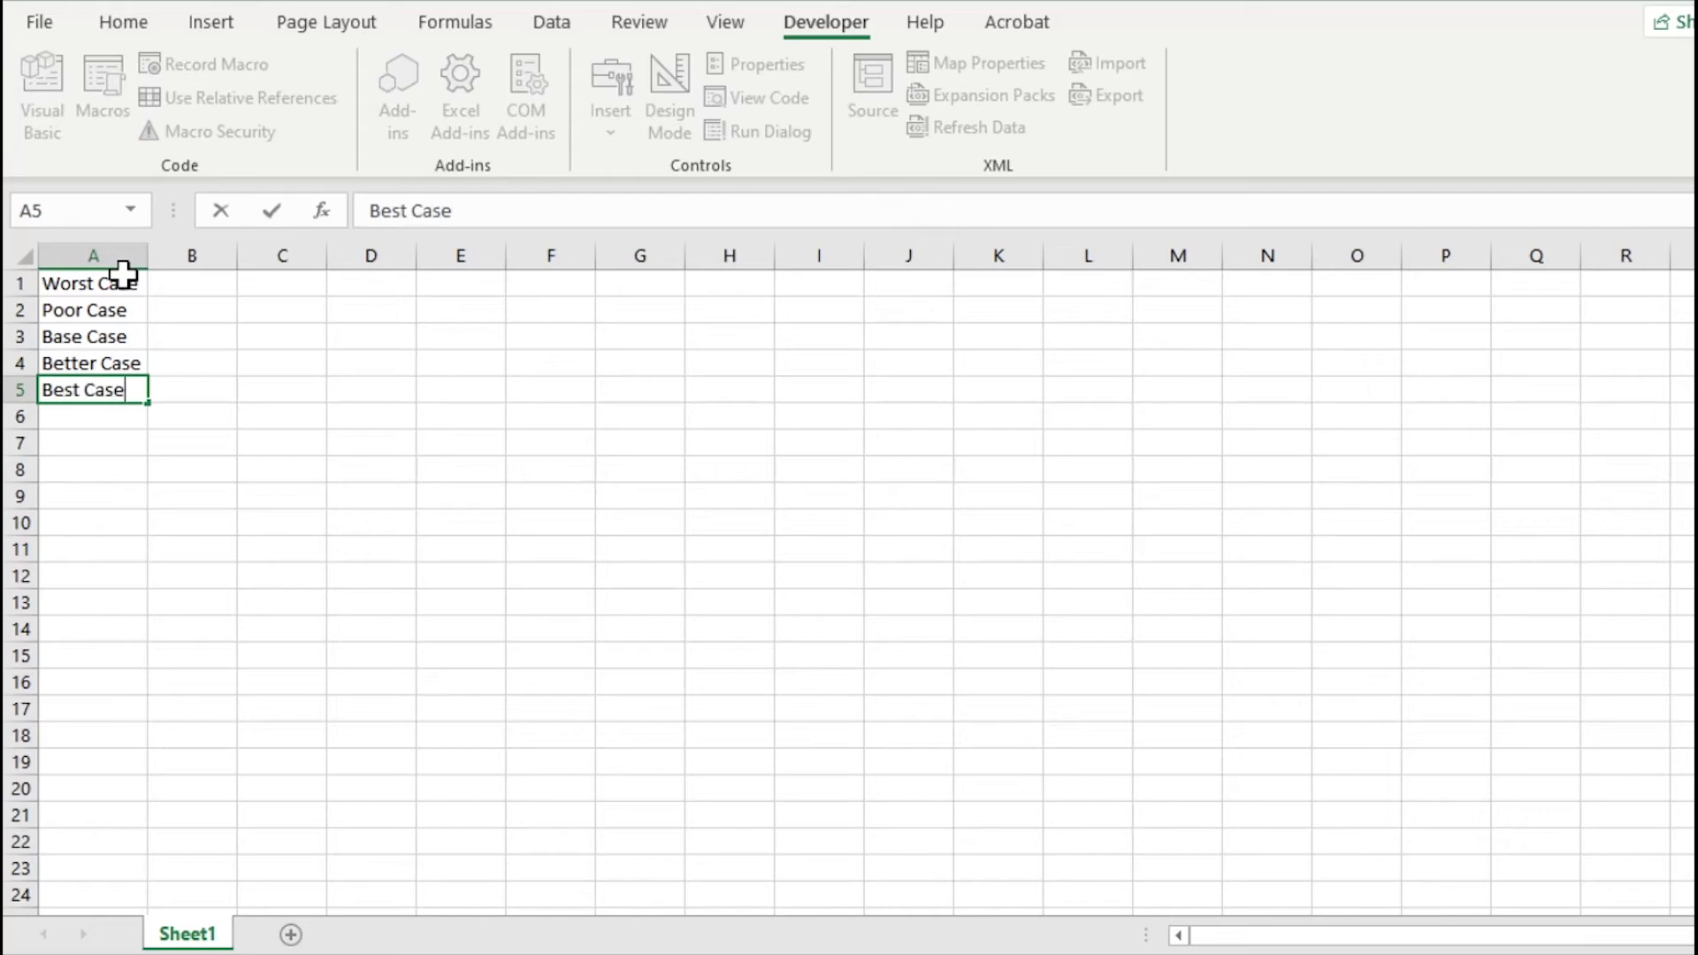
{"action": "key", "text": "Return"}
- Enter the heading "Data Validation List" in C2 and autofit column C to it
{"action": "left_click", "coordinate": [284, 314]}
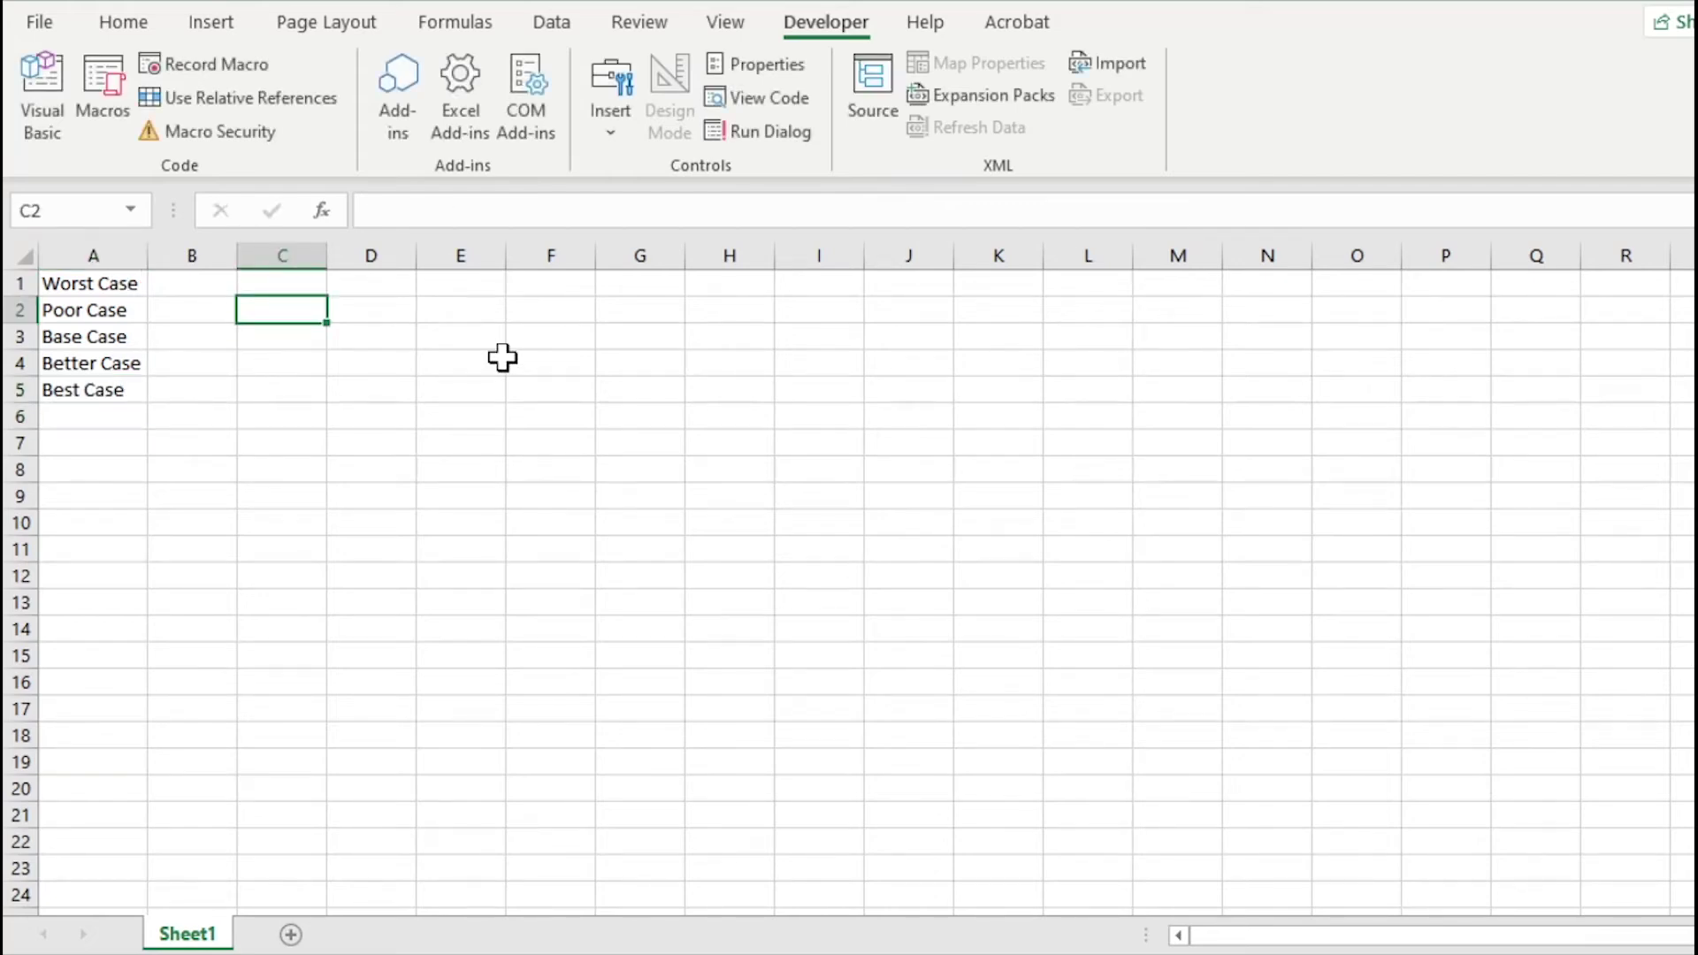
{"action": "type", "text": "Data Validation List"}
{"action": "key", "text": "Return"}
{"action": "key", "text": "Up"}
{"action": "key", "text": "alt+h"}
{"action": "key", "text": "o"}
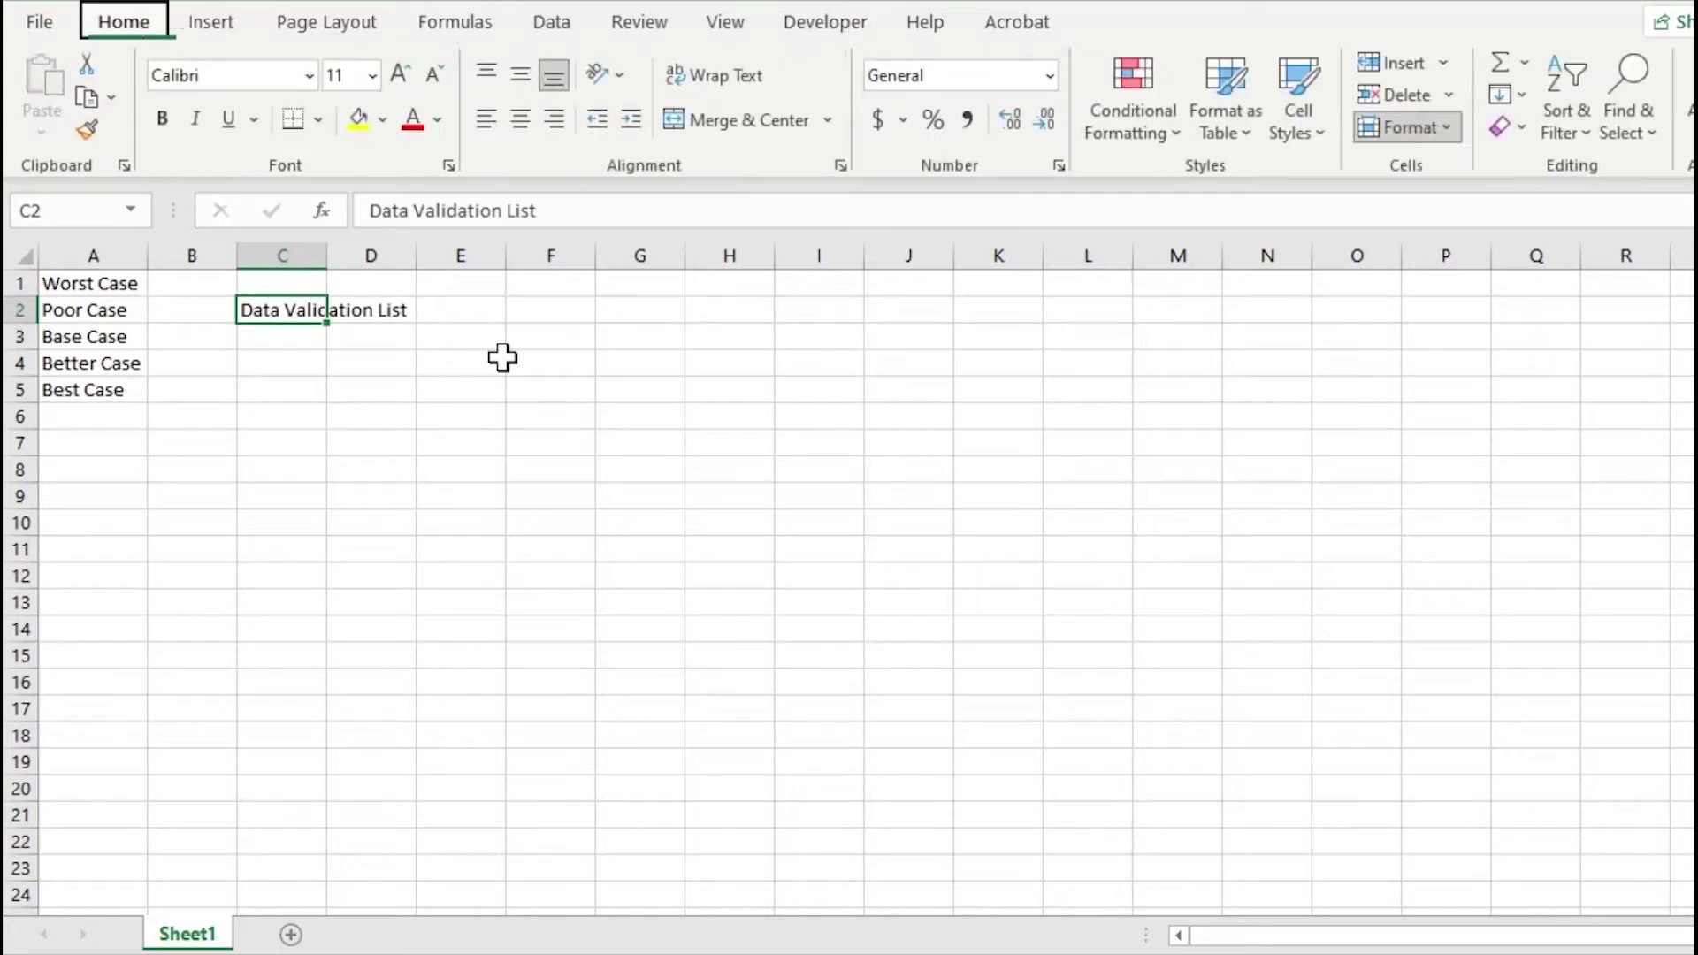
{"action": "key", "text": "i"}
- Apply a List data validation to C3 with the source =$A$1:$A$5, keeping the default input message and error alert settings
{"action": "key", "text": "Down"}
{"action": "left_click", "coordinate": [552, 21]}
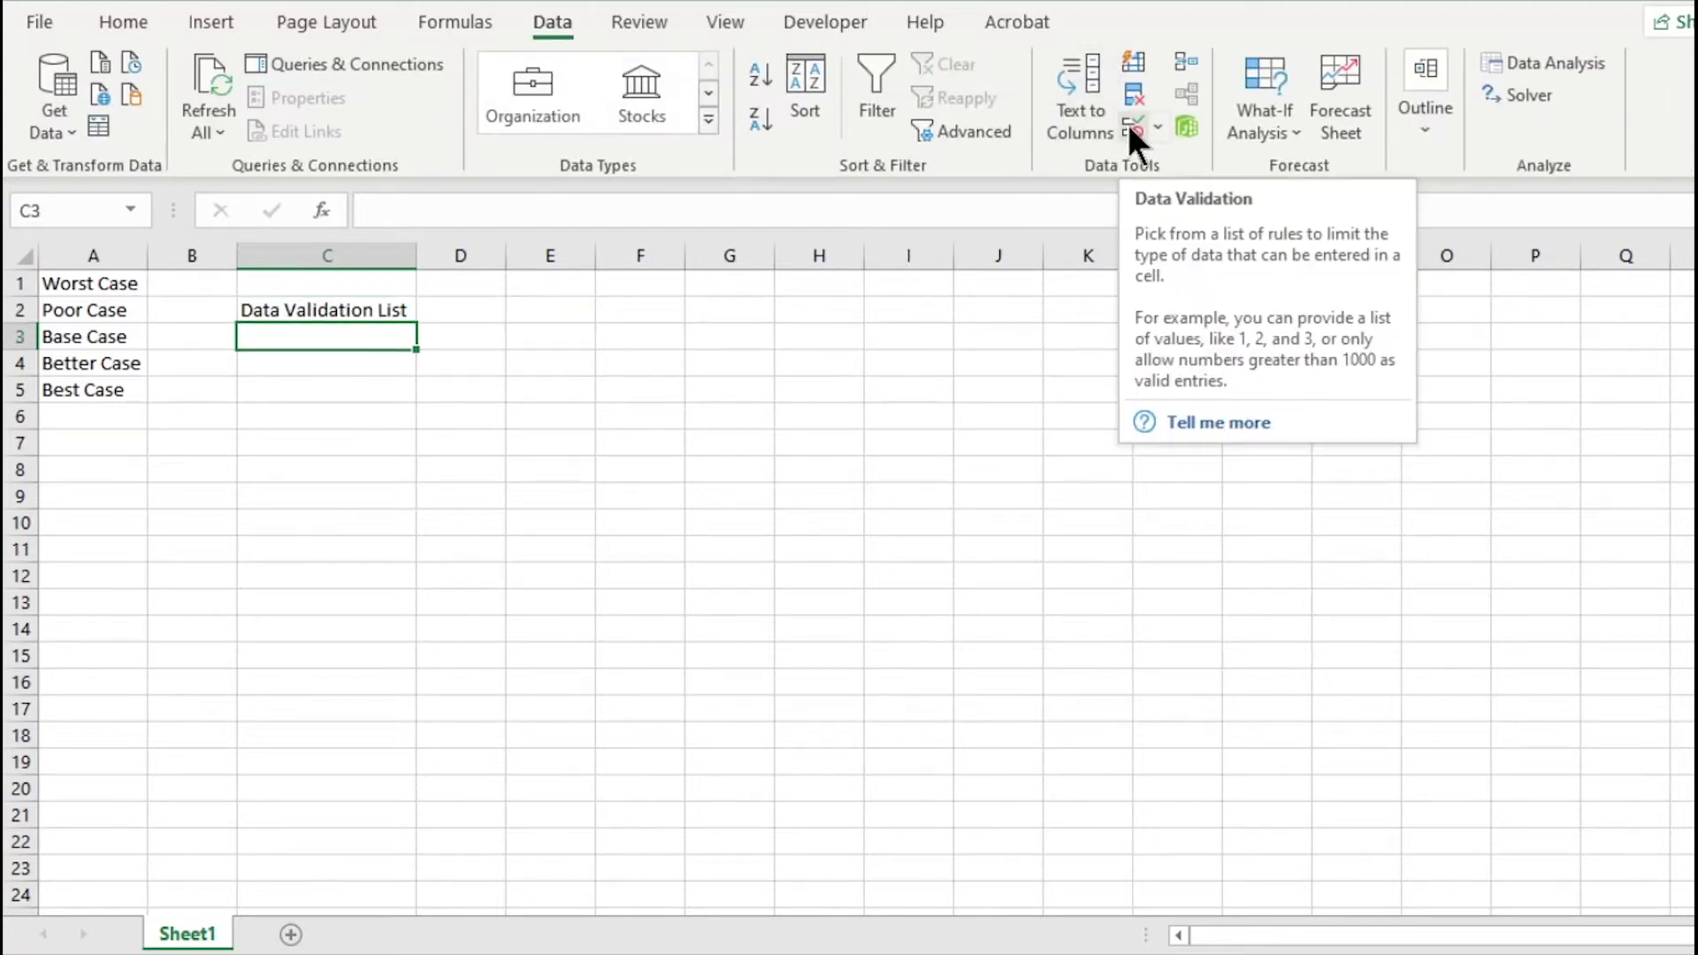
{"action": "left_click", "coordinate": [1131, 124]}
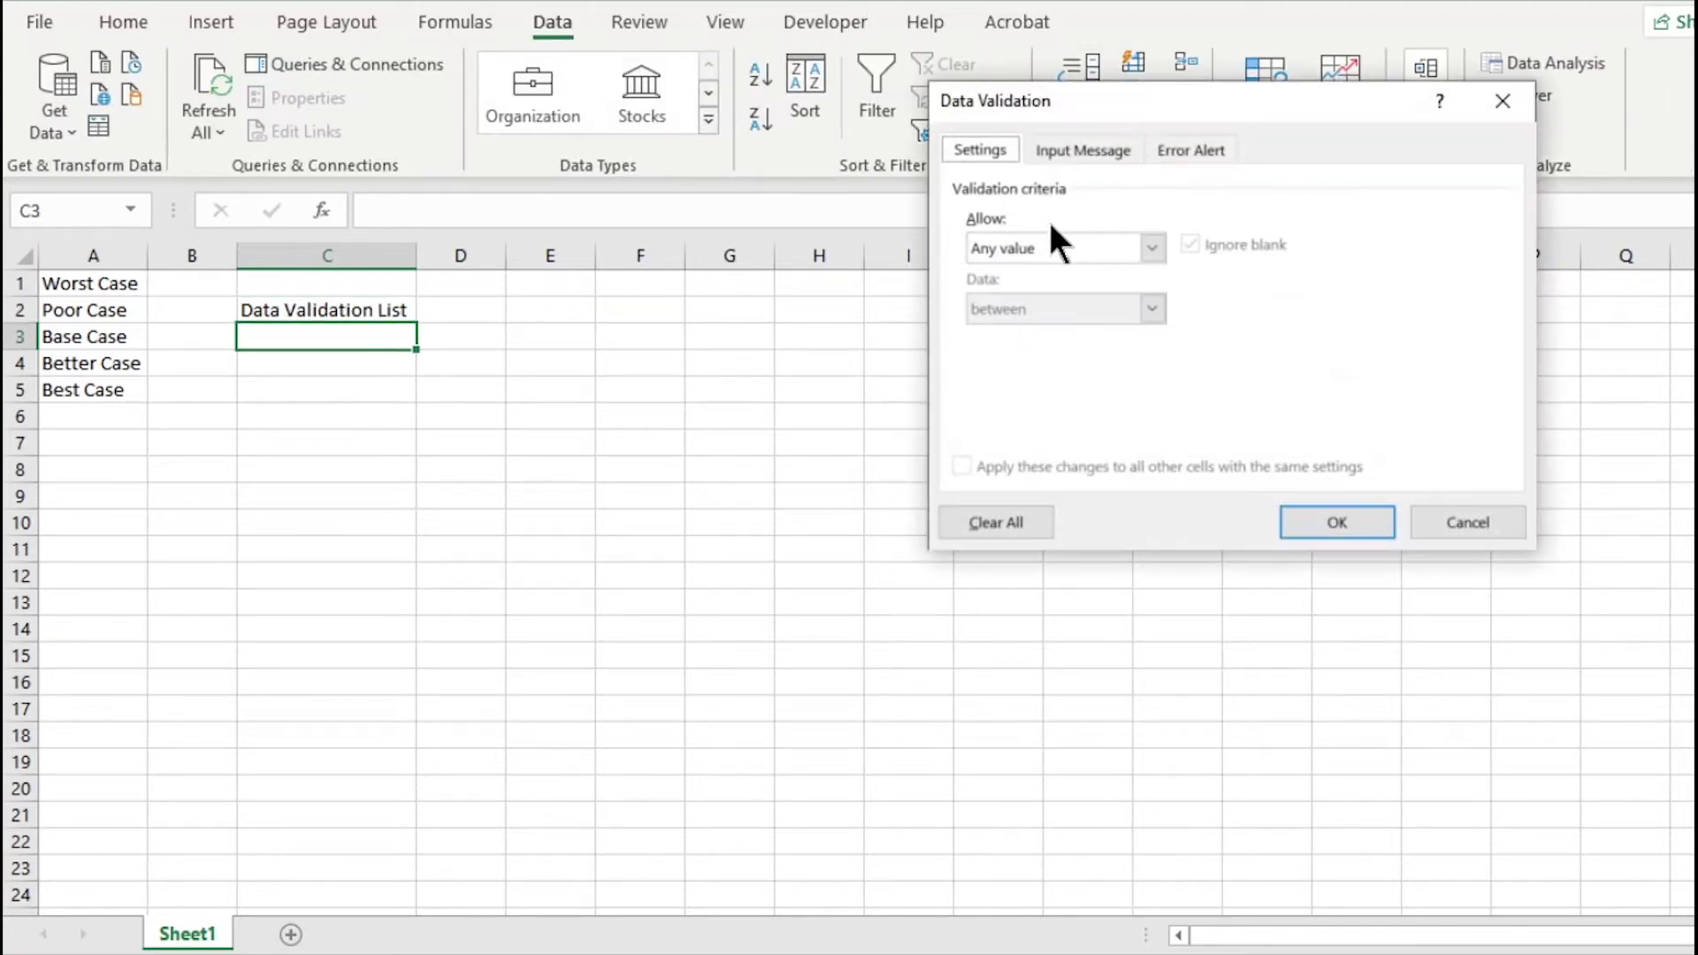
{"action": "left_click", "coordinate": [1057, 249]}
{"action": "left_click", "coordinate": [1033, 329]}
{"action": "left_click", "coordinate": [1038, 368]}
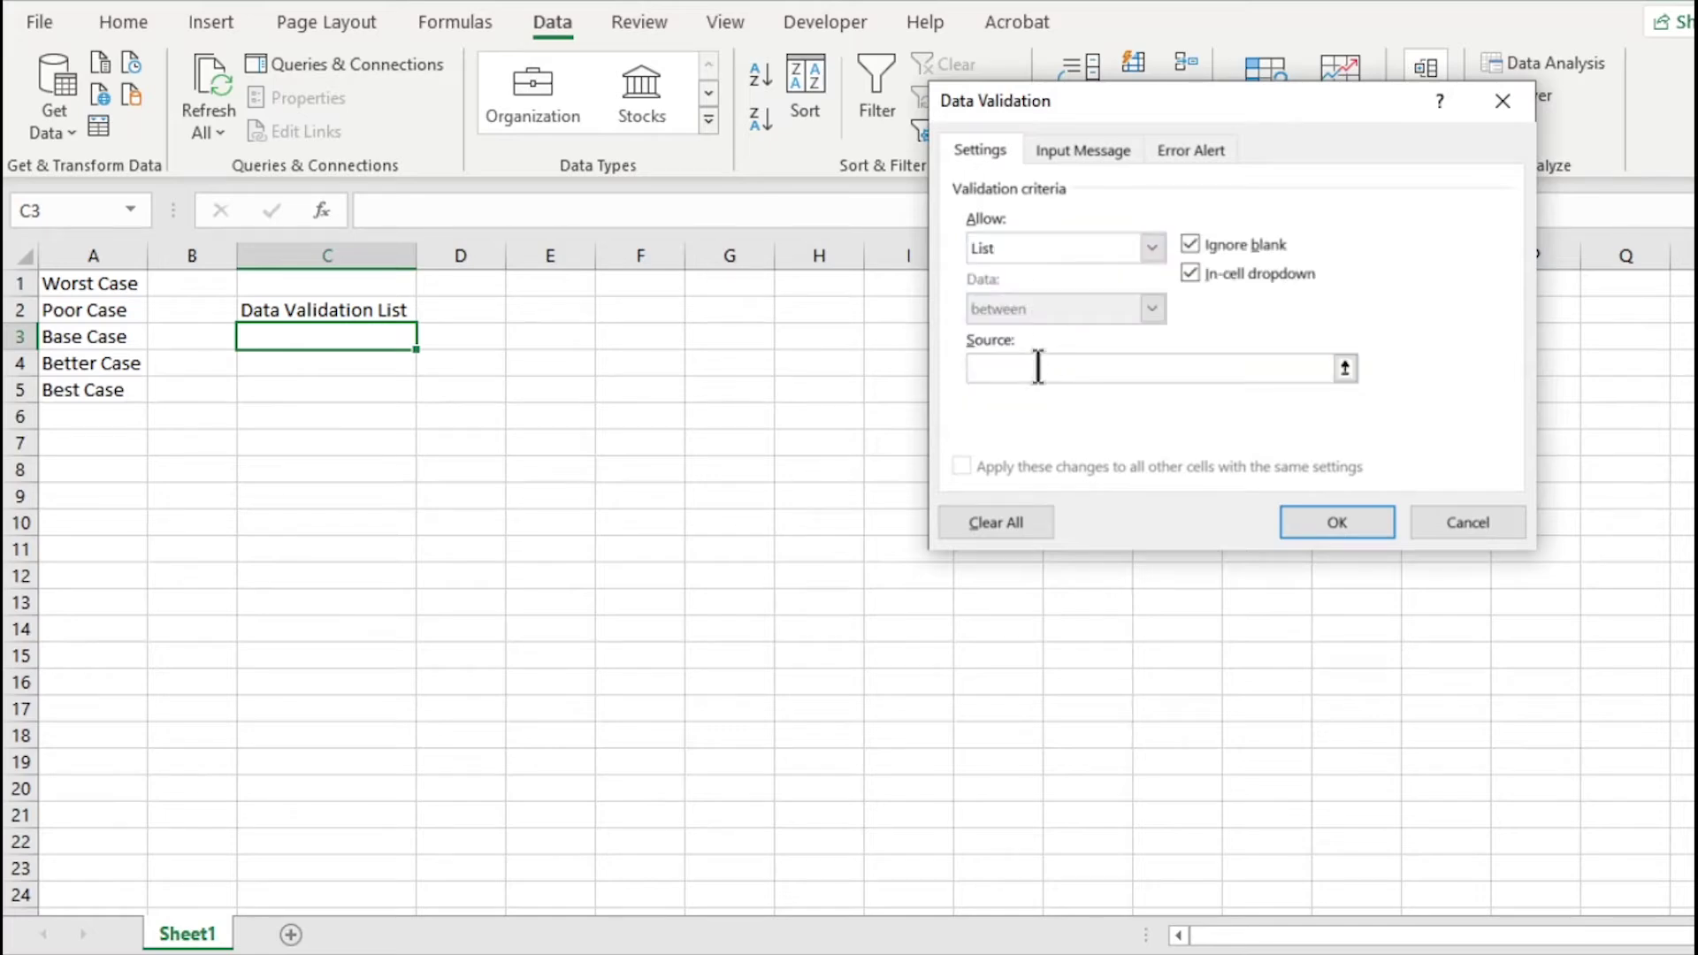
{"action": "left_click_drag", "start_coordinate": [81, 285], "coordinate": [83, 387]}
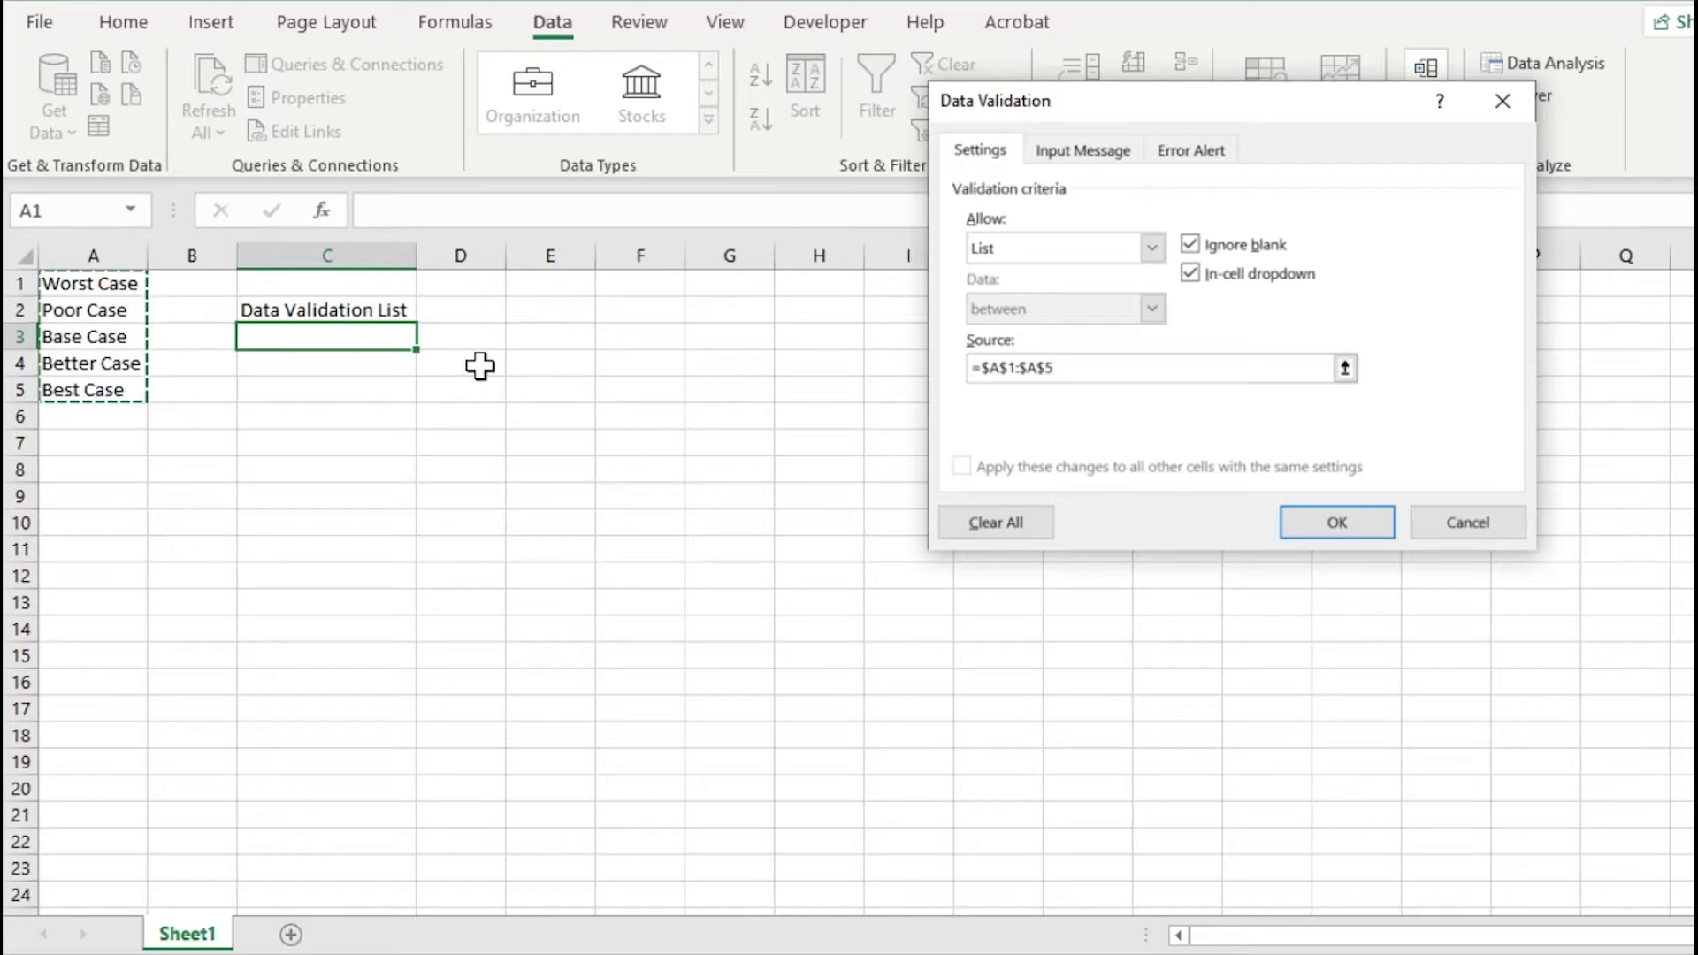
{"action": "left_click", "coordinate": [1079, 149]}
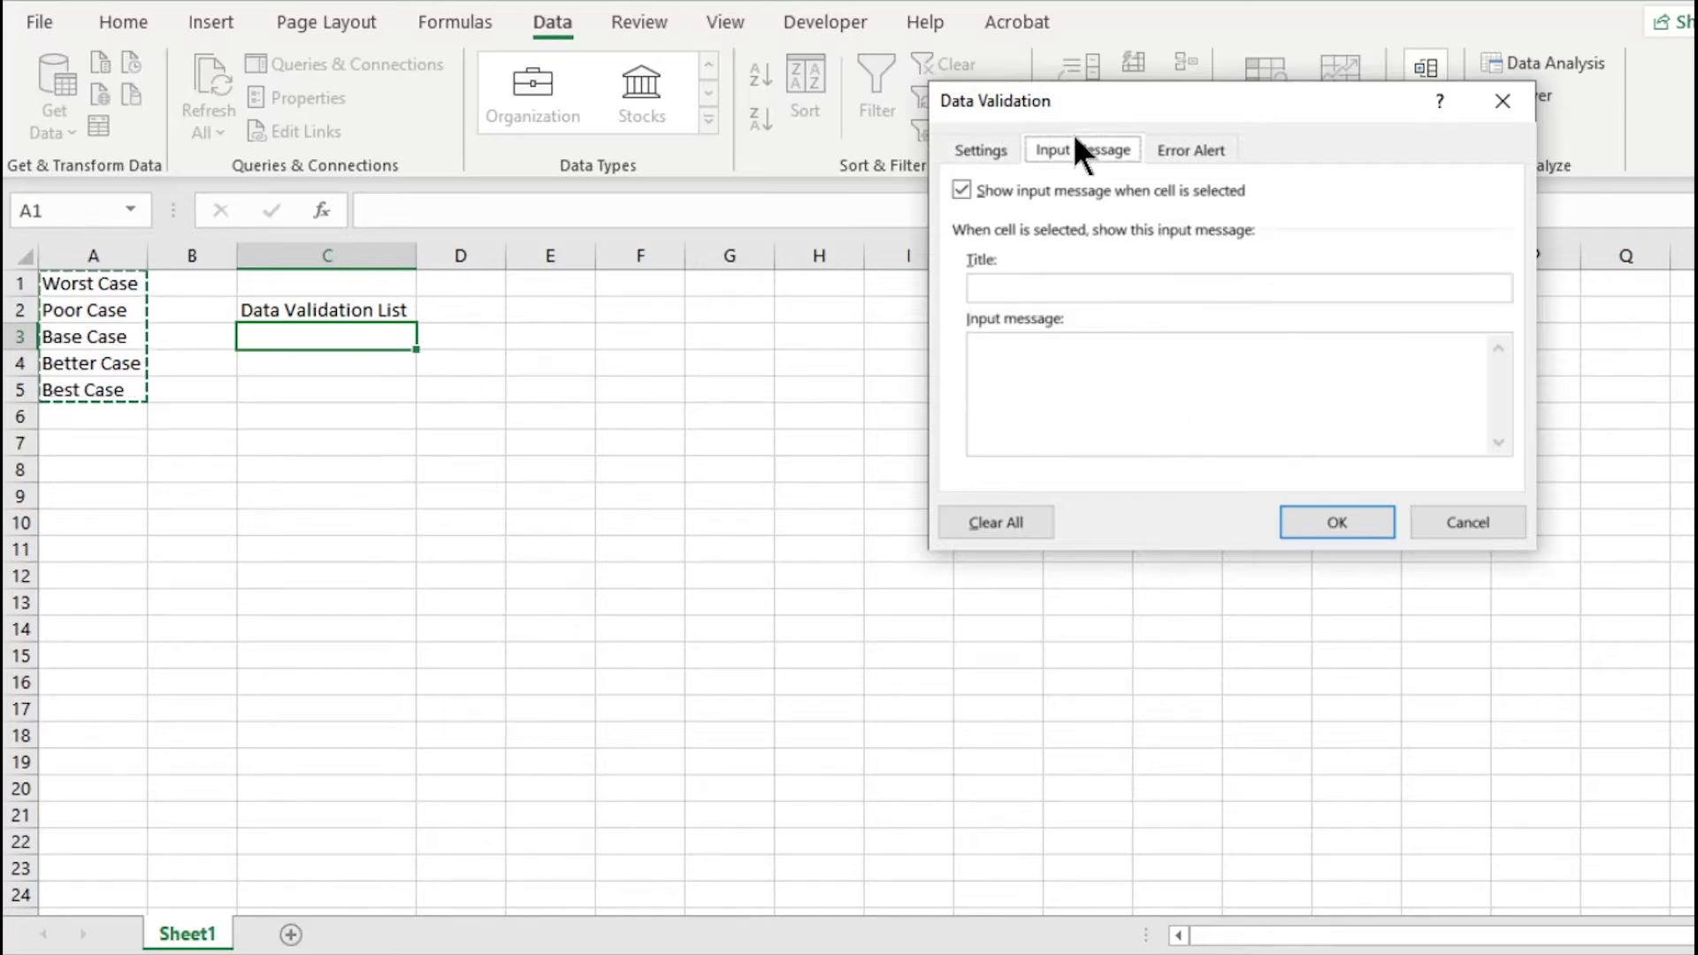
{"action": "left_click", "coordinate": [1185, 151]}
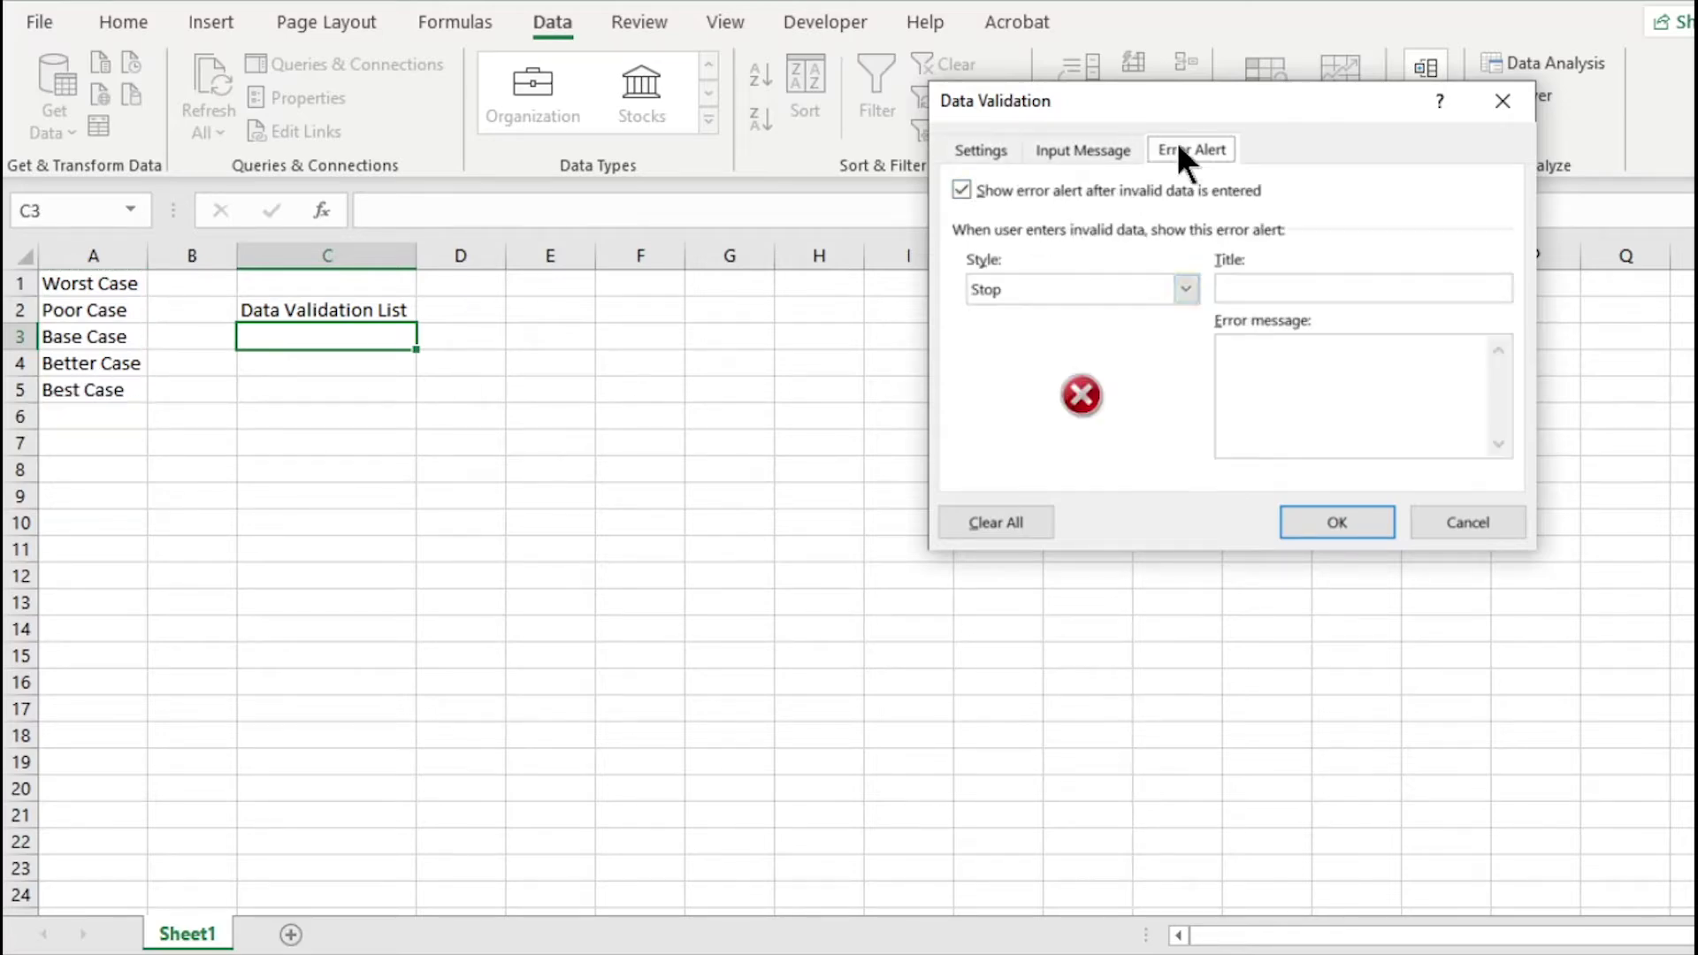
{"action": "left_click", "coordinate": [1312, 531]}
- Test C3 by choosing Better Case from its dropdown and trying to enter the unlisted value "No Case"
{"action": "left_click", "coordinate": [429, 337]}
{"action": "left_click", "coordinate": [382, 411]}
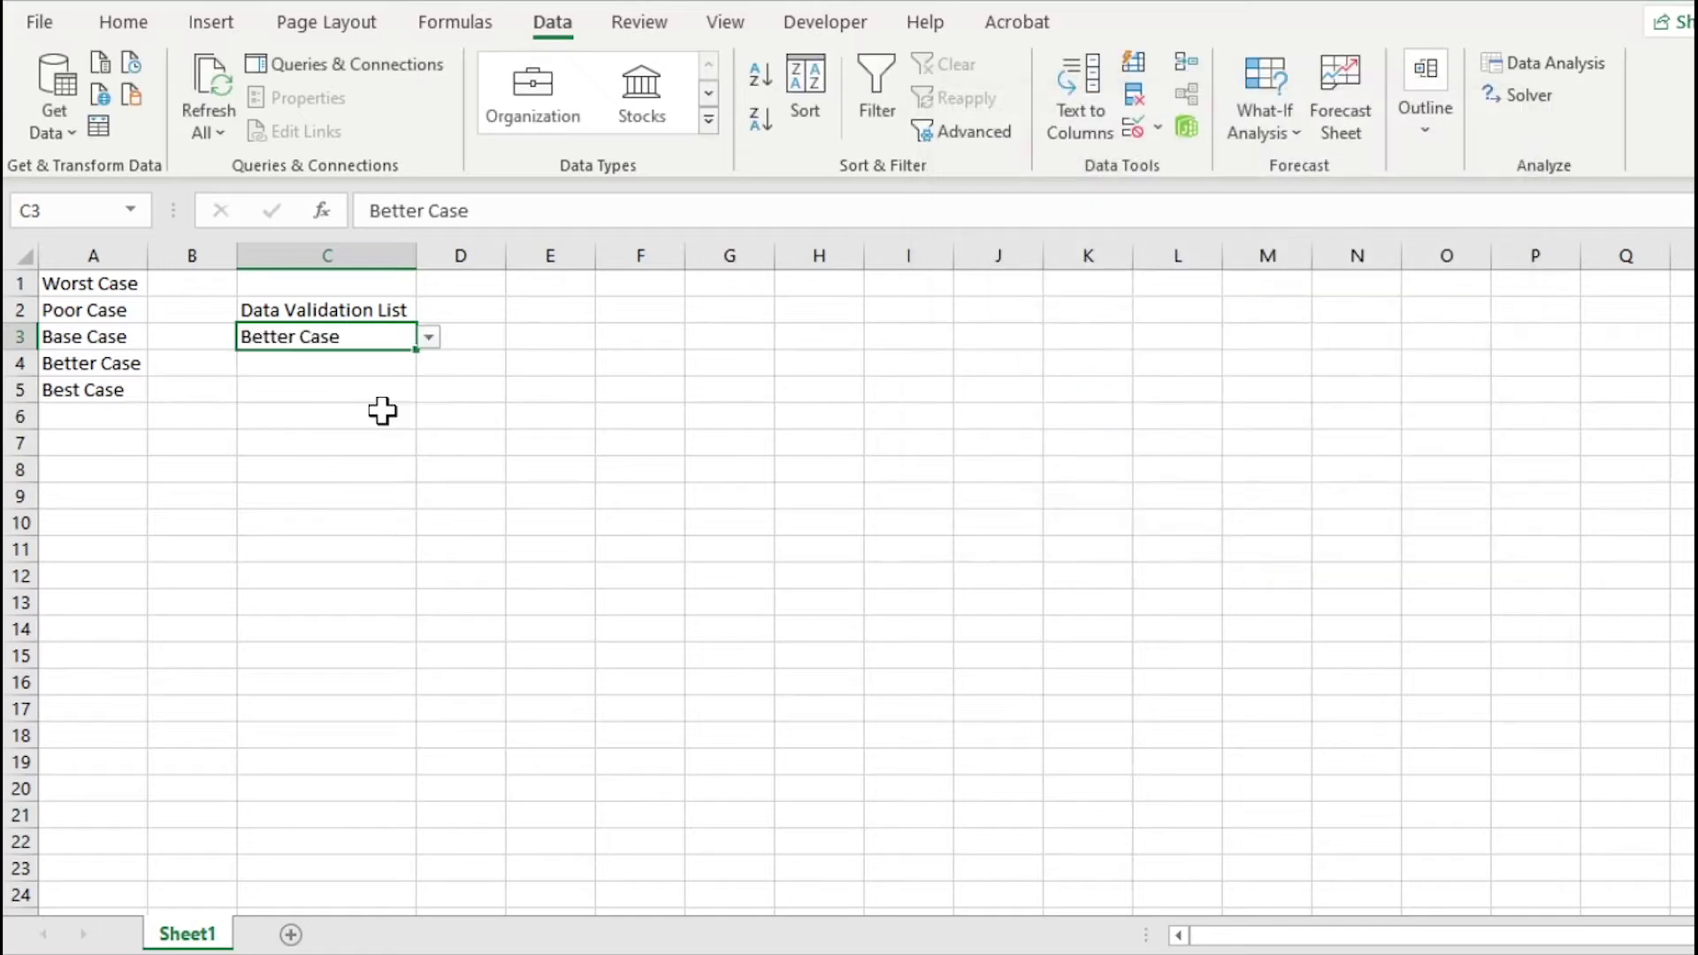
{"action": "type", "text": "No"}
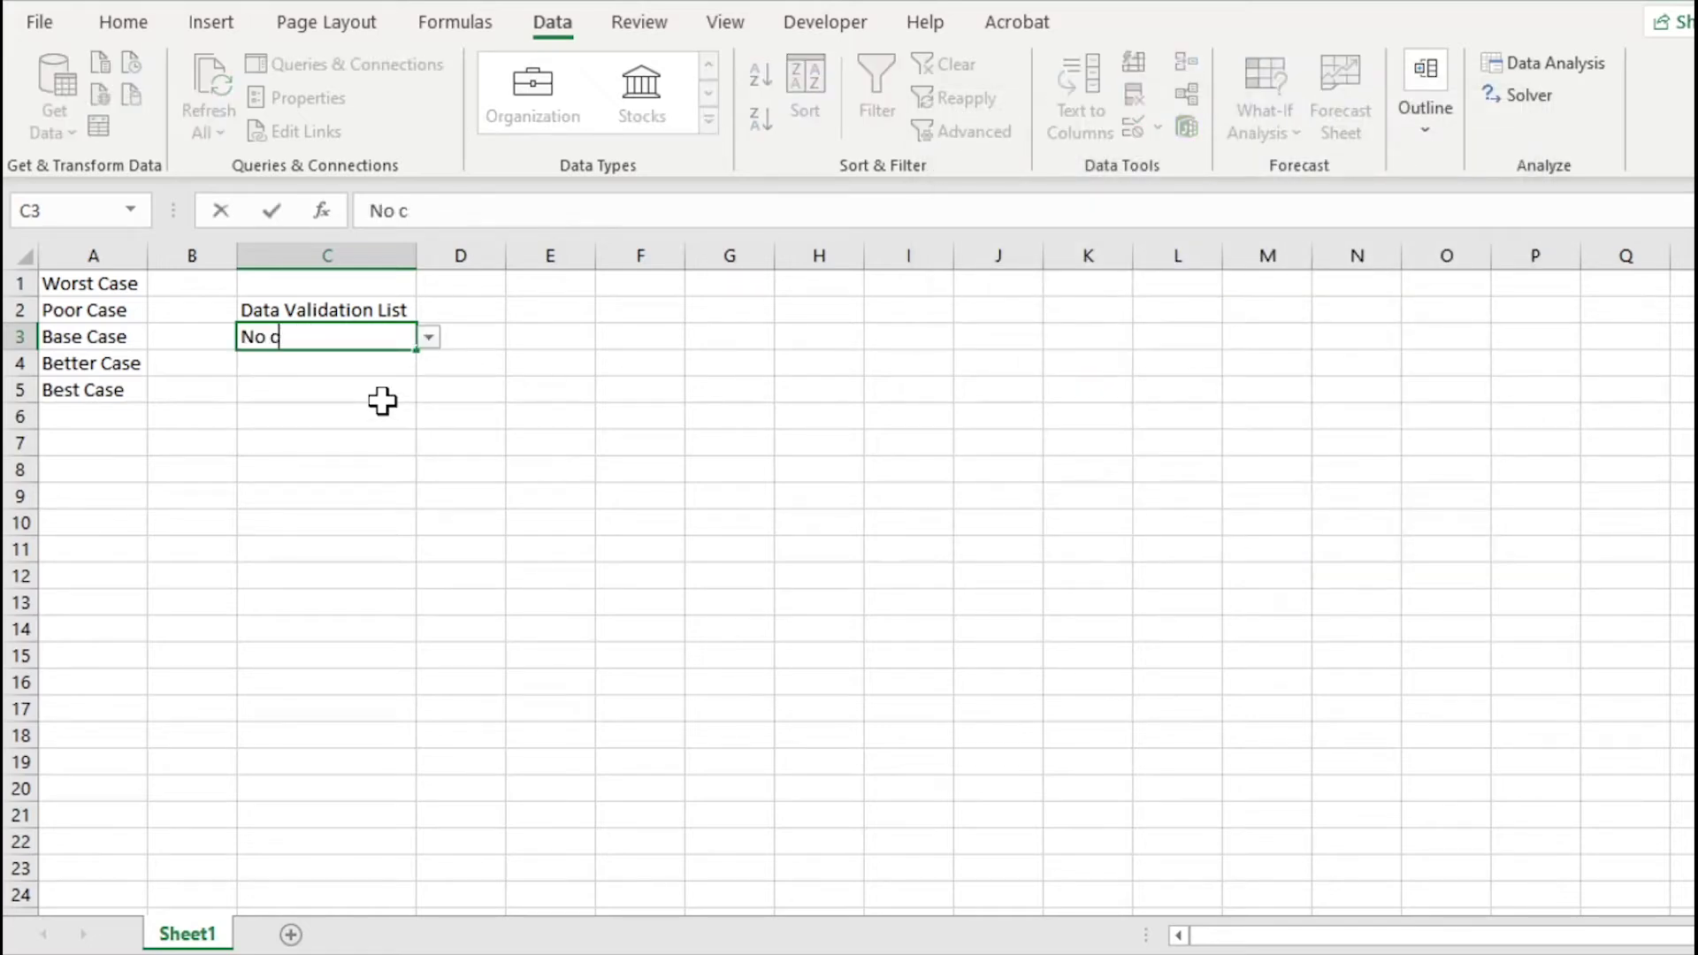
{"action": "type", "text": " Case"}
{"action": "key", "text": "Return"}
{"action": "left_click", "coordinate": [856, 568]}
{"action": "key", "text": "Return"}
{"action": "key", "text": "Return"}
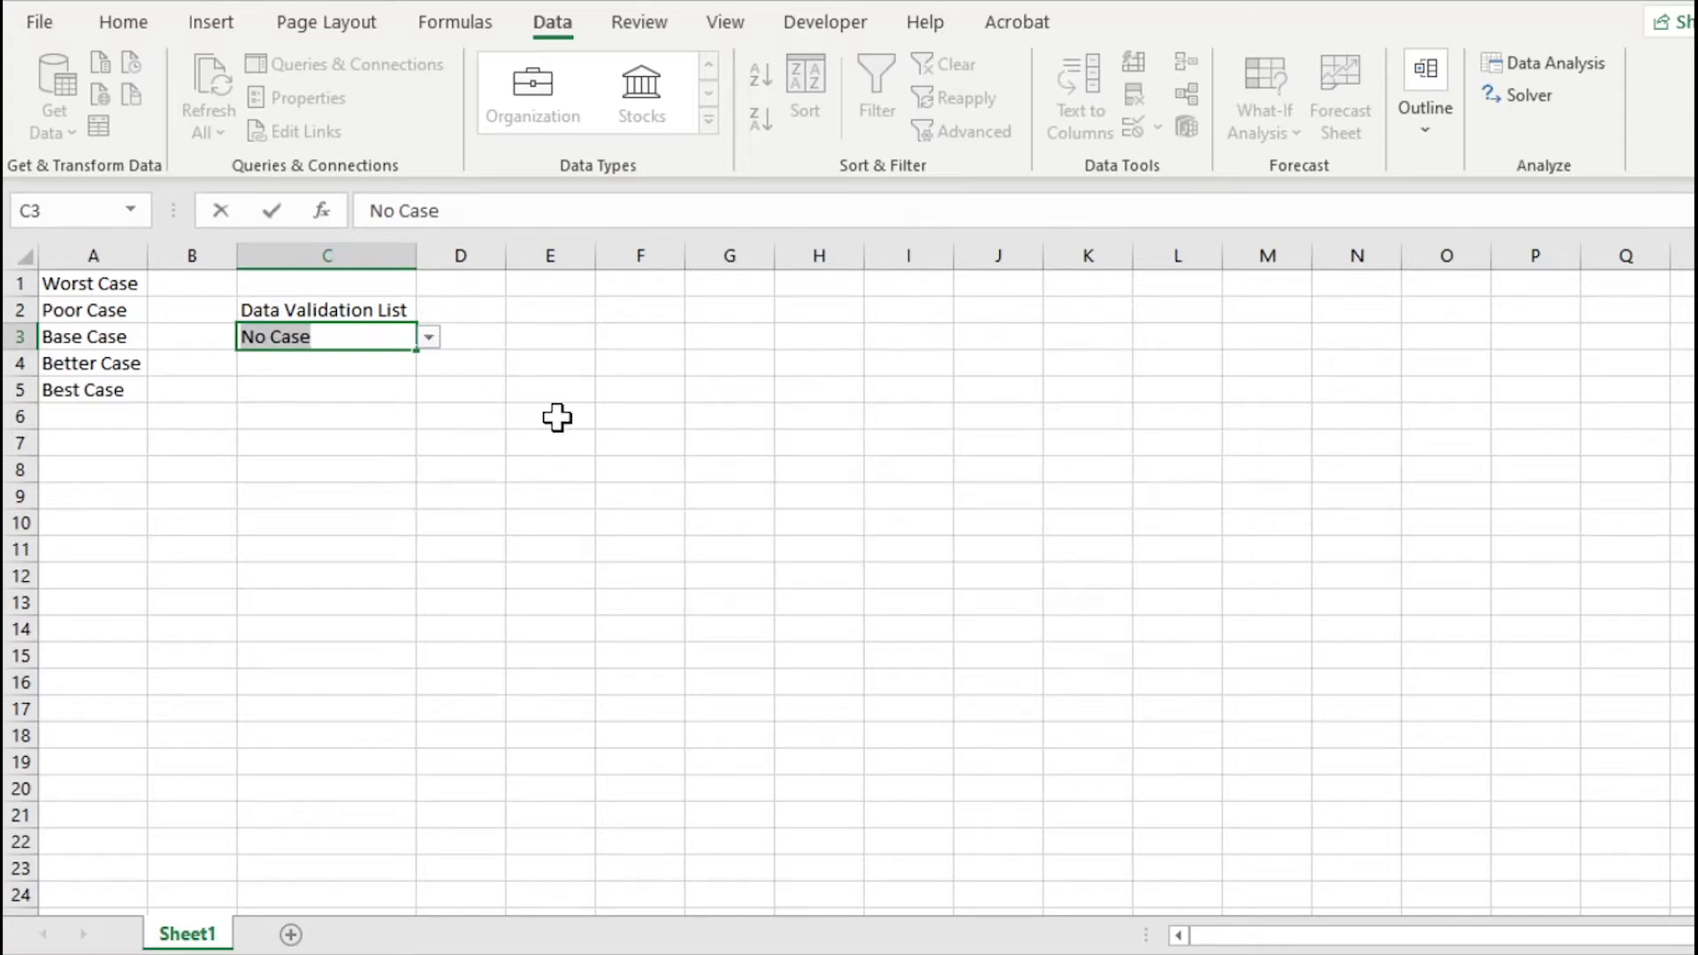
- Replace the rejected entry in C3 with the listed value "Worst Case"
{"action": "key", "text": "BackSpace"}
{"action": "type", "text": "Wor"}
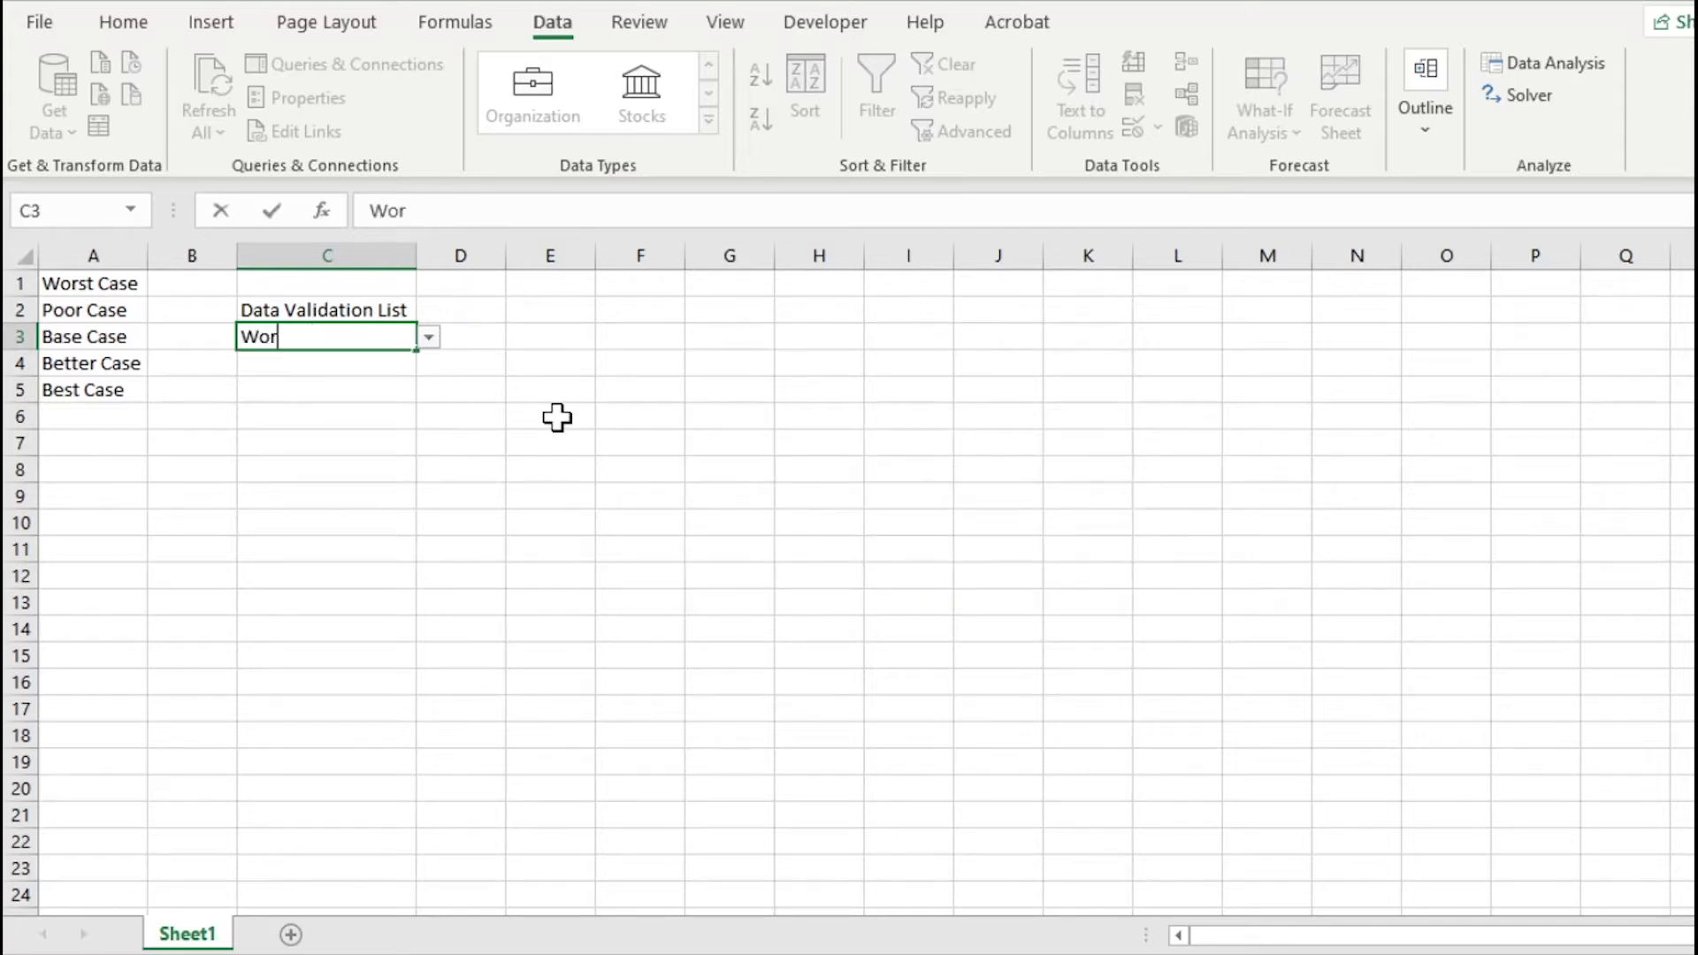
{"action": "type", "text": "st Case"}
{"action": "key", "text": "Return"}
- Choose Base Case from the validation dropdown in C3
{"action": "key", "text": "Up"}
{"action": "key", "text": "alt+Down"}
{"action": "key", "text": "Down"}
{"action": "key", "text": "Down"}
{"action": "key", "text": "Return"}
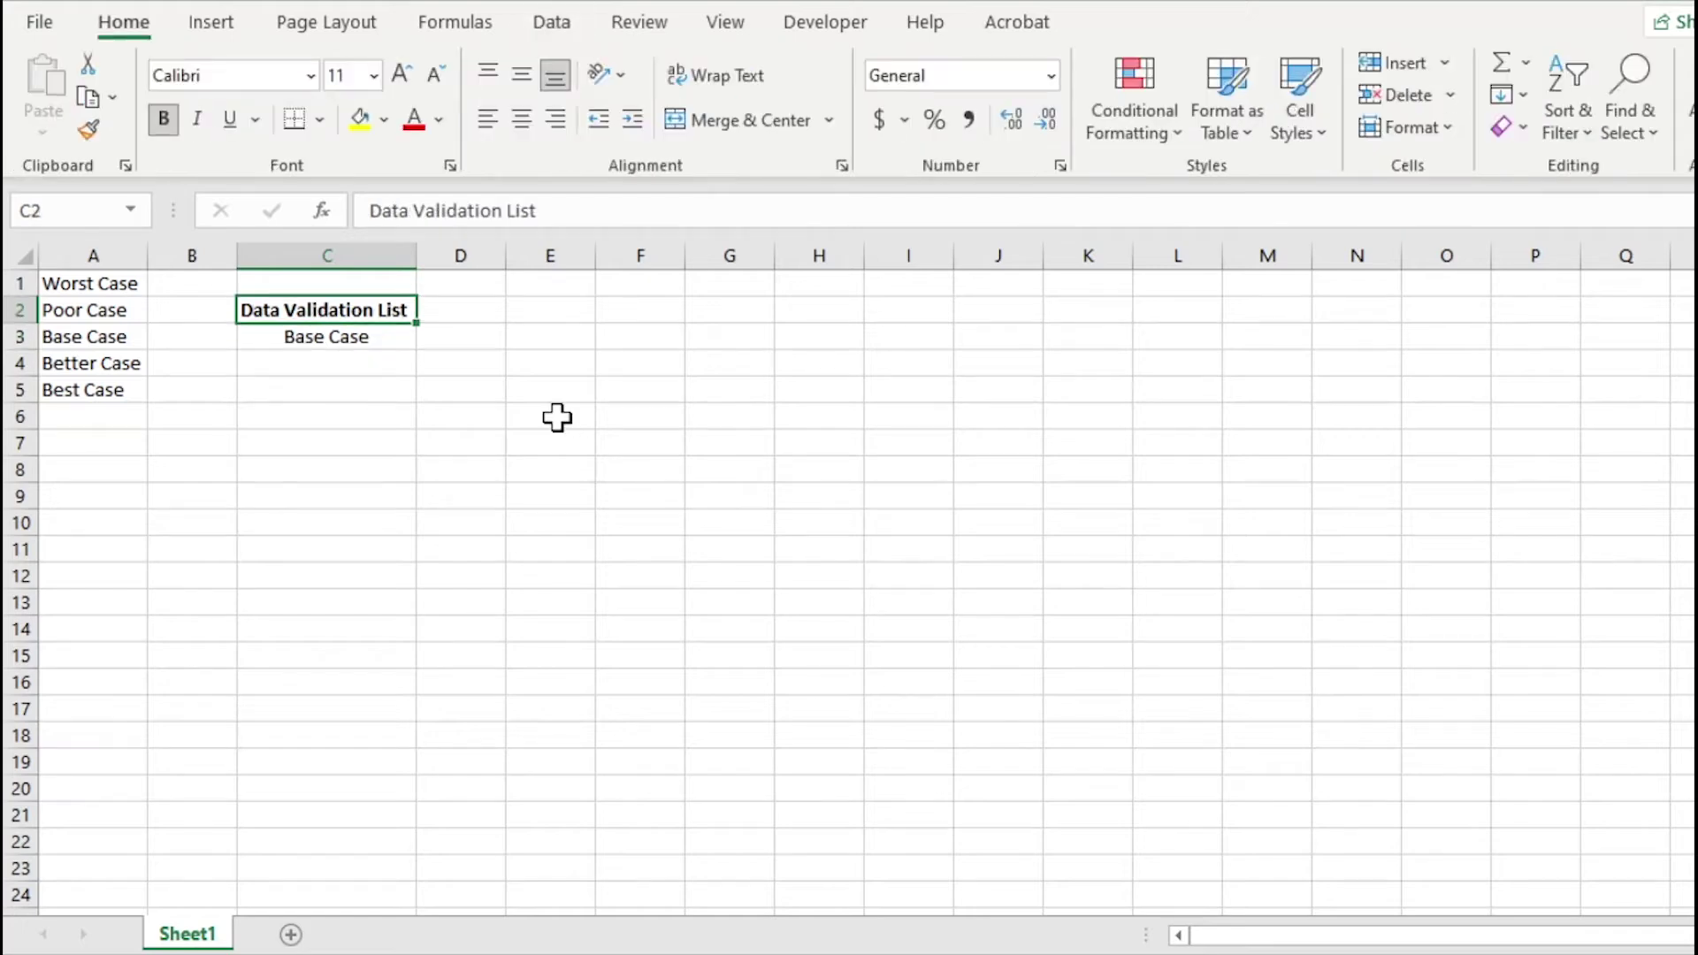
- Enter the heading "Developer Combo Box" in E2 and autofit column E to it
{"action": "key", "text": "Right"}
{"action": "key", "text": "Right"}
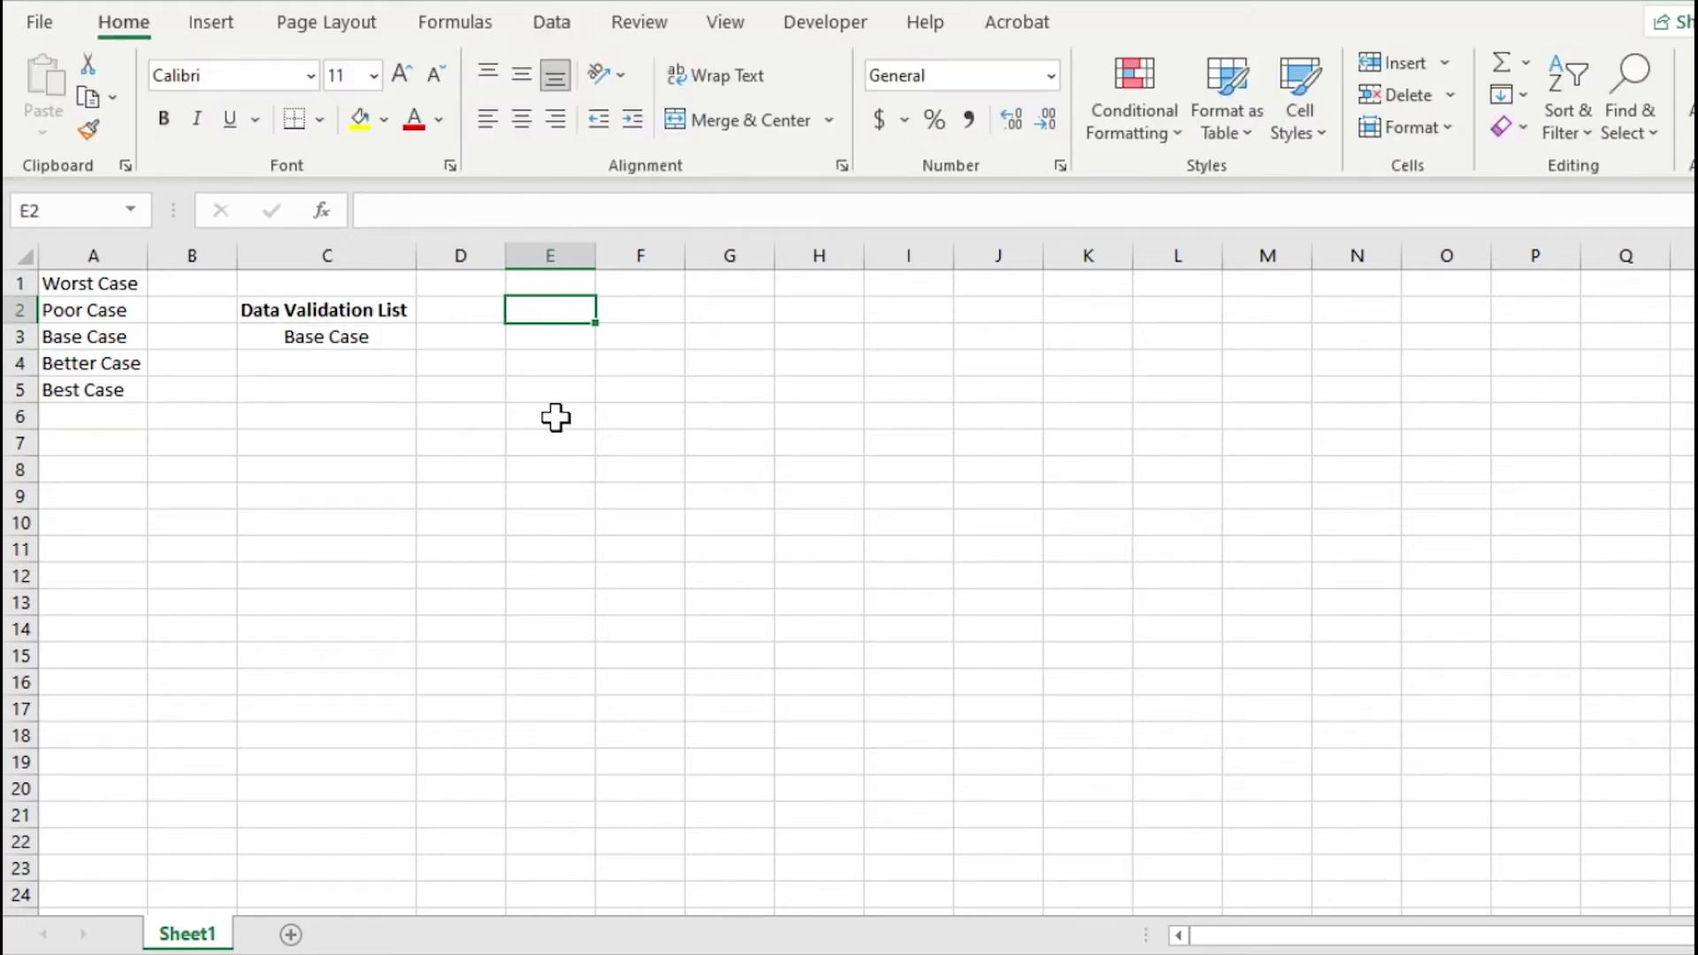
{"action": "type", "text": "Developer Combo Box"}
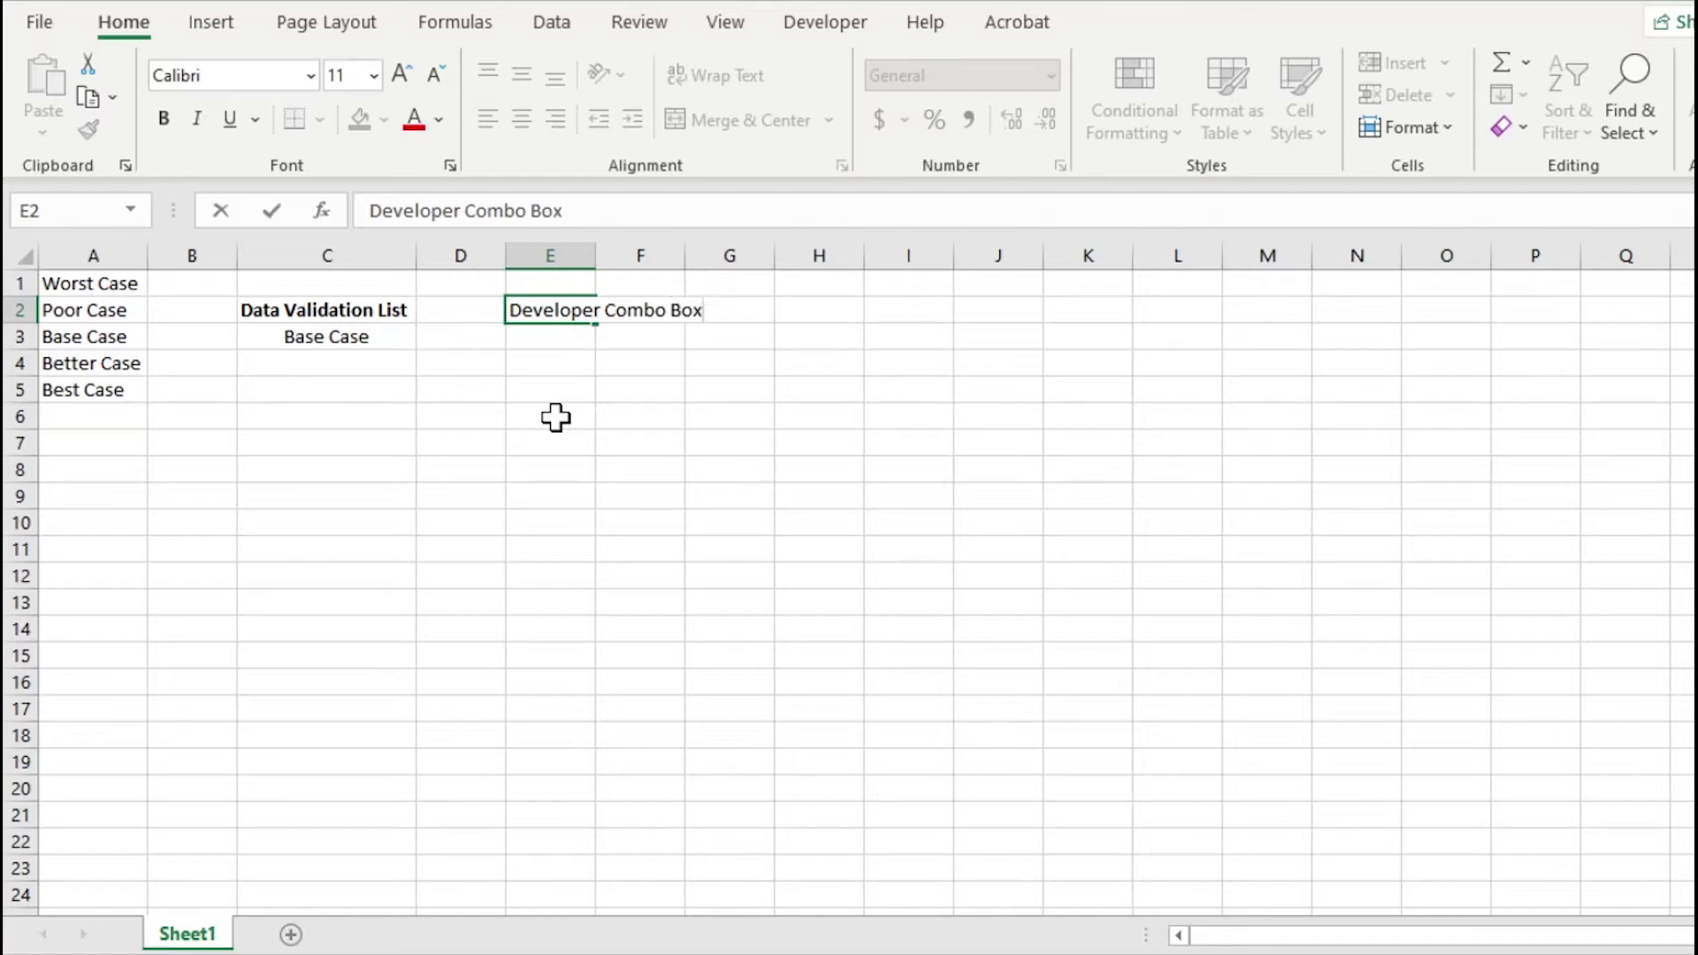
{"action": "key", "text": "ctrl+Return"}
{"action": "key", "text": "alt"}
{"action": "key", "text": "h"}
{"action": "key", "text": "o"}
{"action": "key", "text": "i"}
- Insert a Combo Box form control about as wide as column E and place it over cell E3
{"action": "key", "text": "Down"}
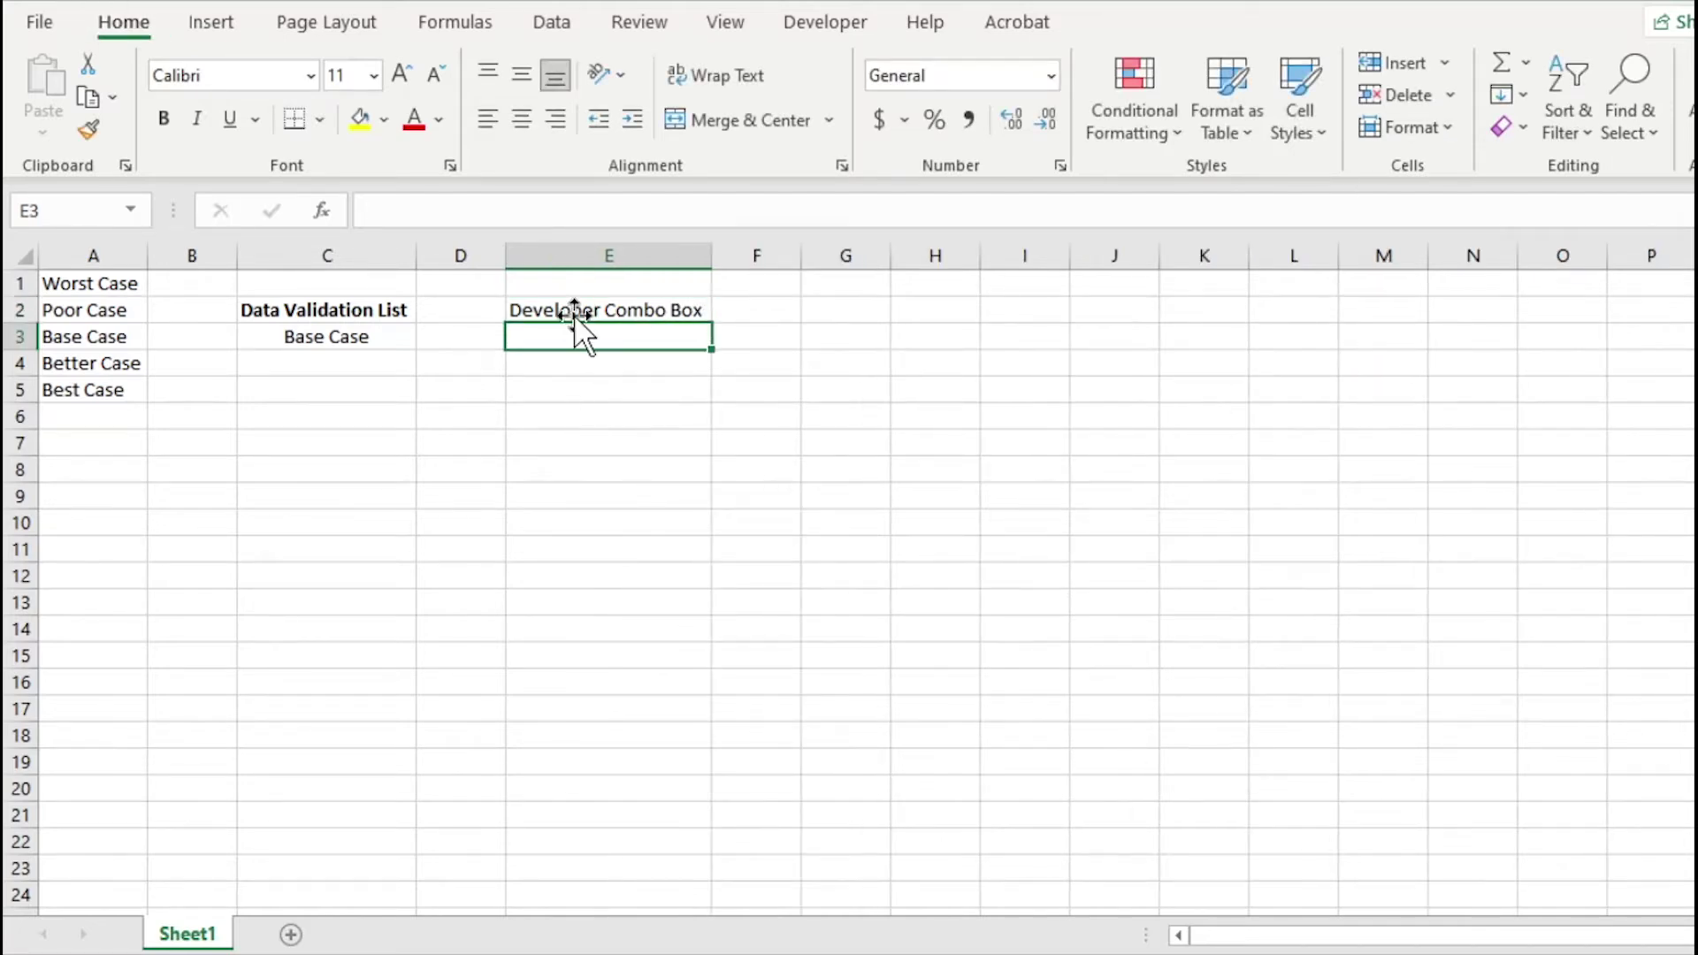
{"action": "left_click", "coordinate": [796, 31]}
{"action": "left_click", "coordinate": [606, 99]}
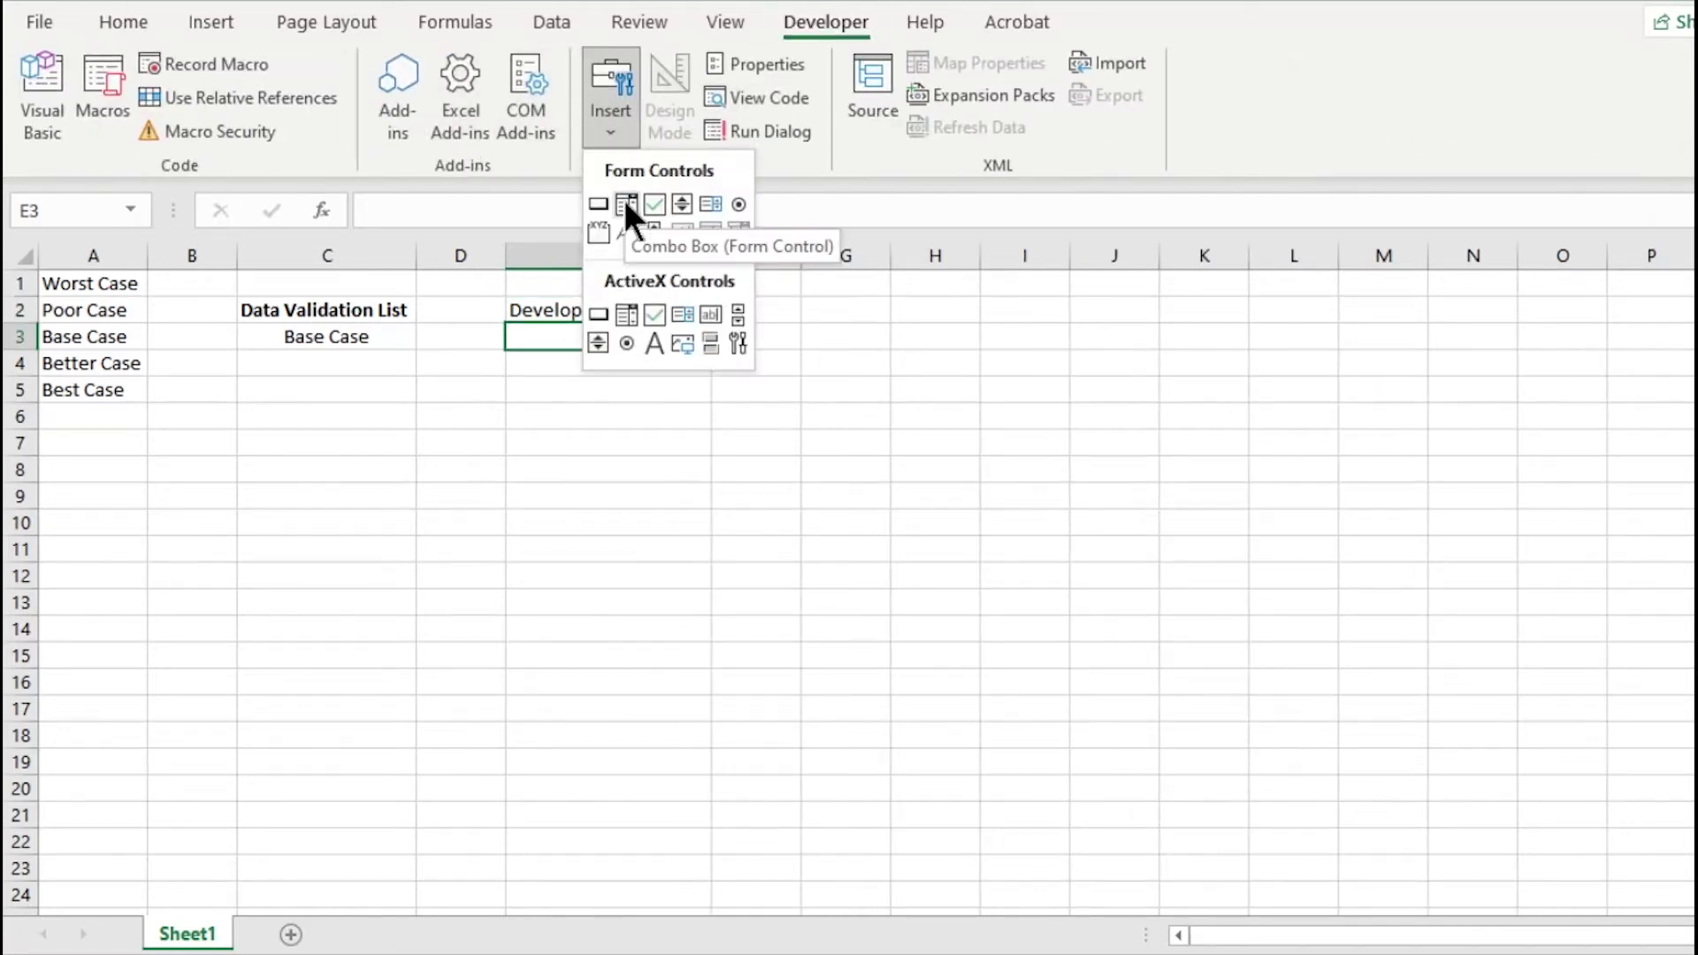
{"action": "left_click", "coordinate": [626, 205]}
{"action": "left_click_drag", "start_coordinate": [503, 373], "coordinate": [712, 404]}
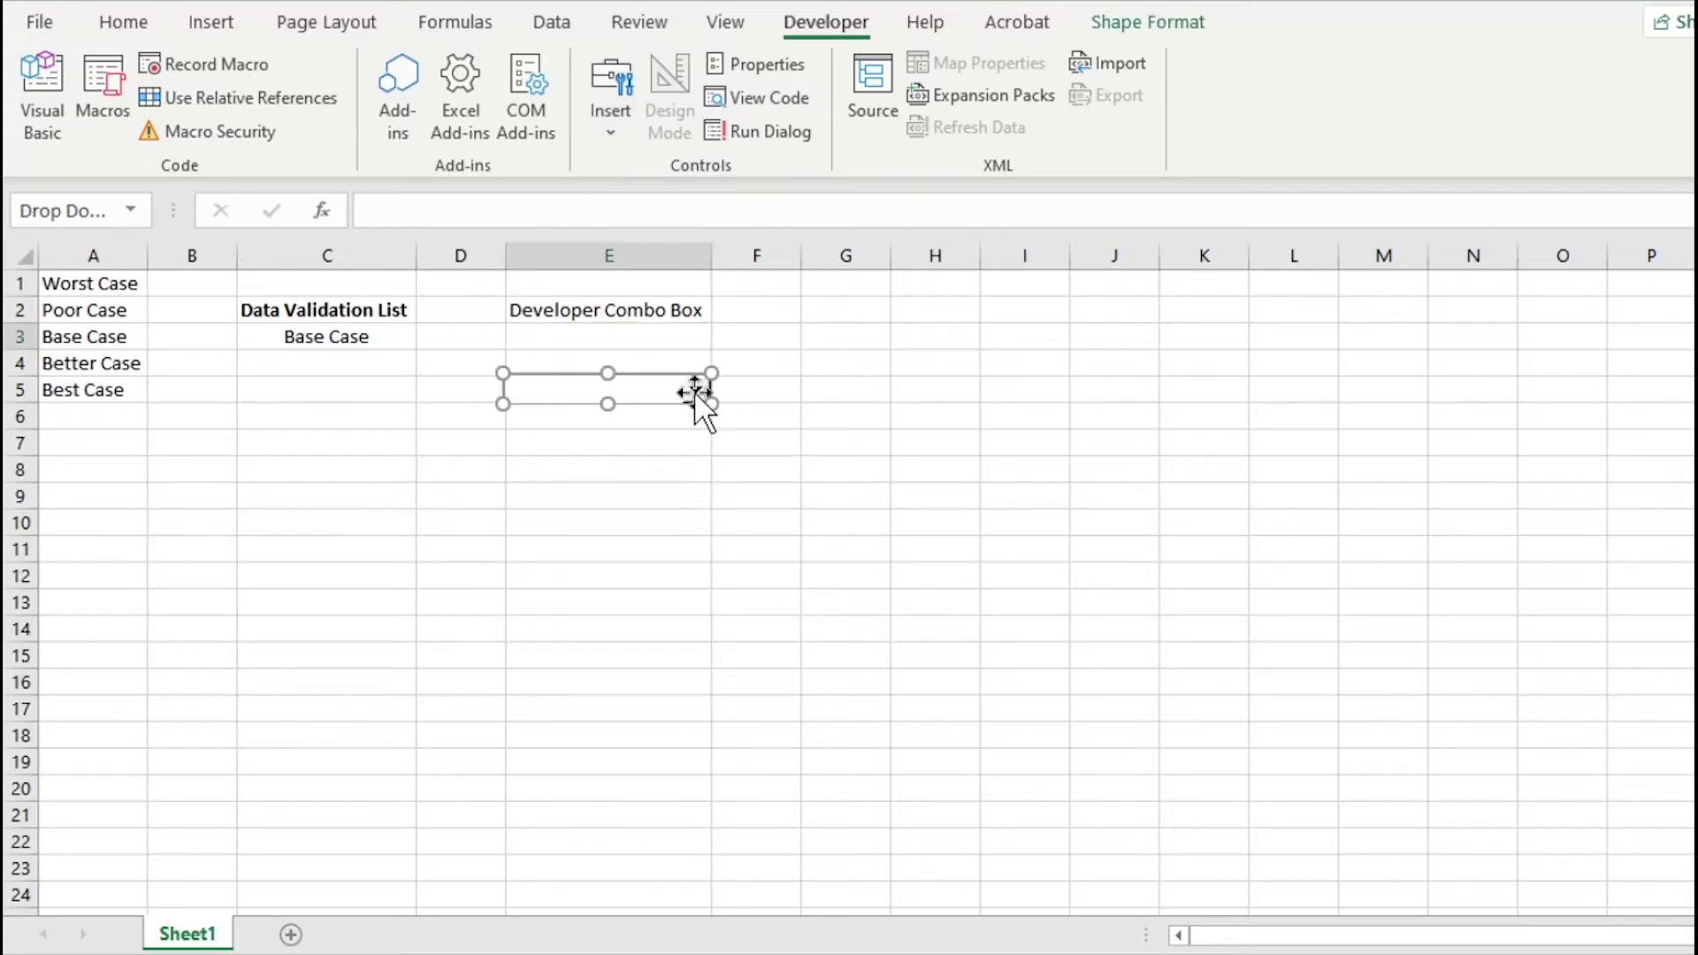
{"action": "right_click", "coordinate": [694, 392]}
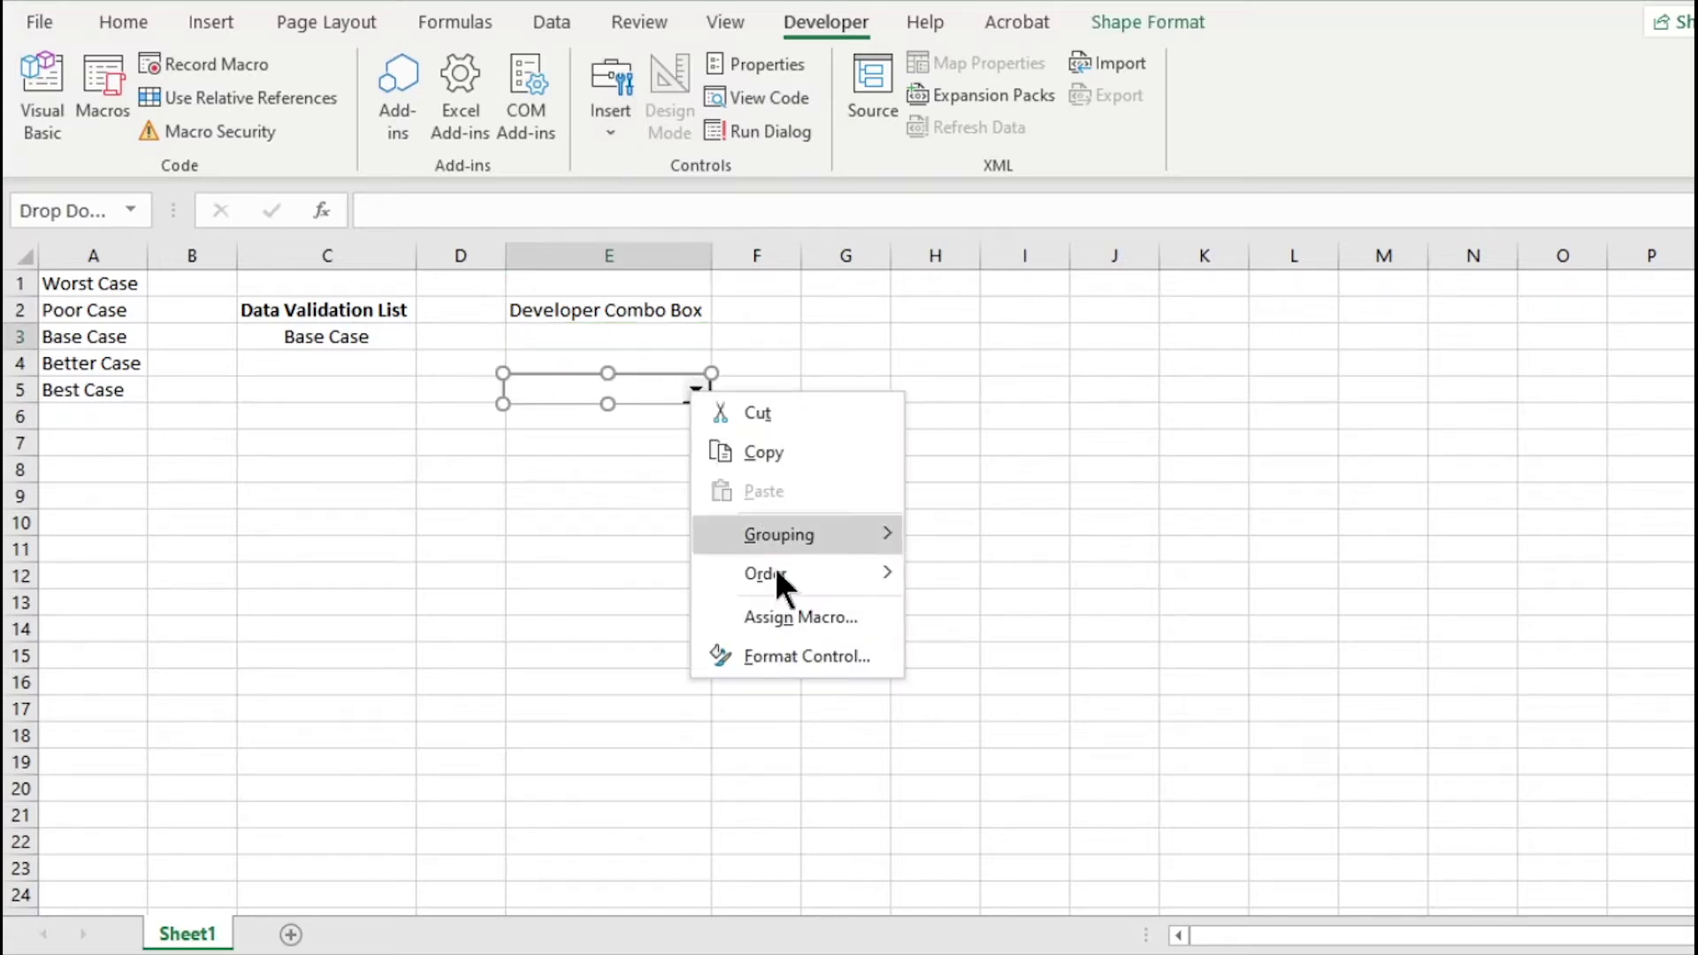
{"action": "left_click", "coordinate": [693, 386]}
{"action": "left_click_drag", "start_coordinate": [693, 387], "coordinate": [681, 334]}
- Set the combo box's input range to $A$1:$A$5 and link it to cell $E$5
{"action": "right_click", "coordinate": [694, 341]}
{"action": "left_click", "coordinate": [807, 606]}
{"action": "left_click", "coordinate": [850, 174]}
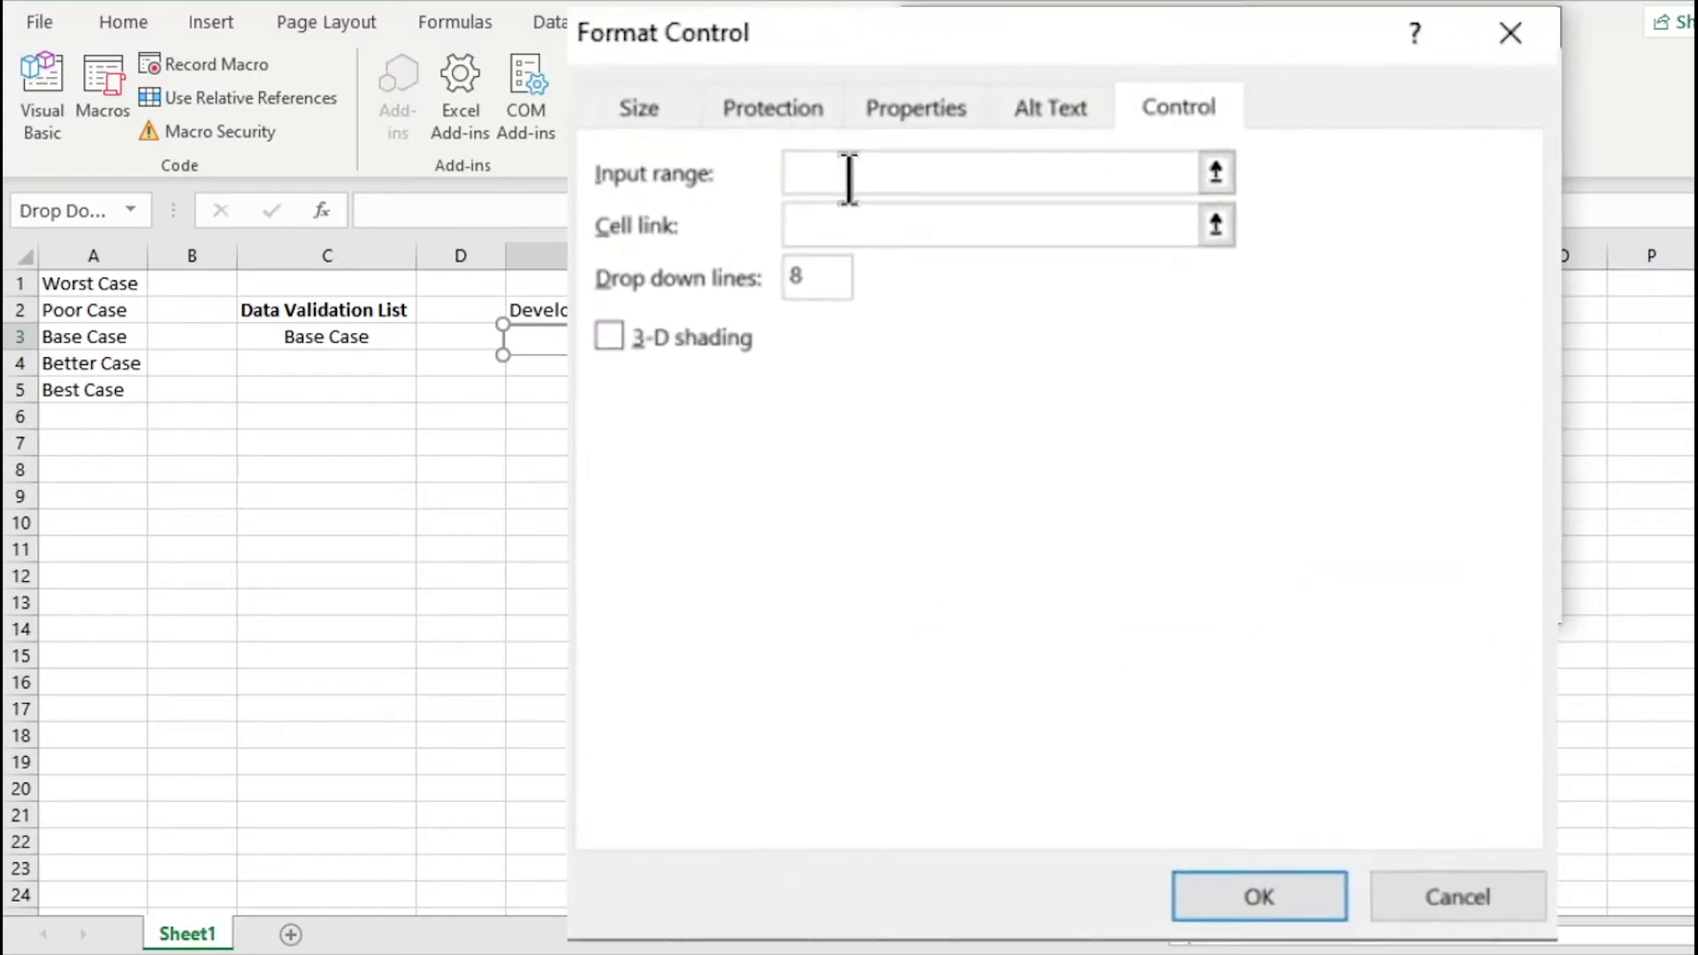
{"action": "left_click_drag", "start_coordinate": [122, 285], "coordinate": [91, 390]}
{"action": "left_click", "coordinate": [931, 229]}
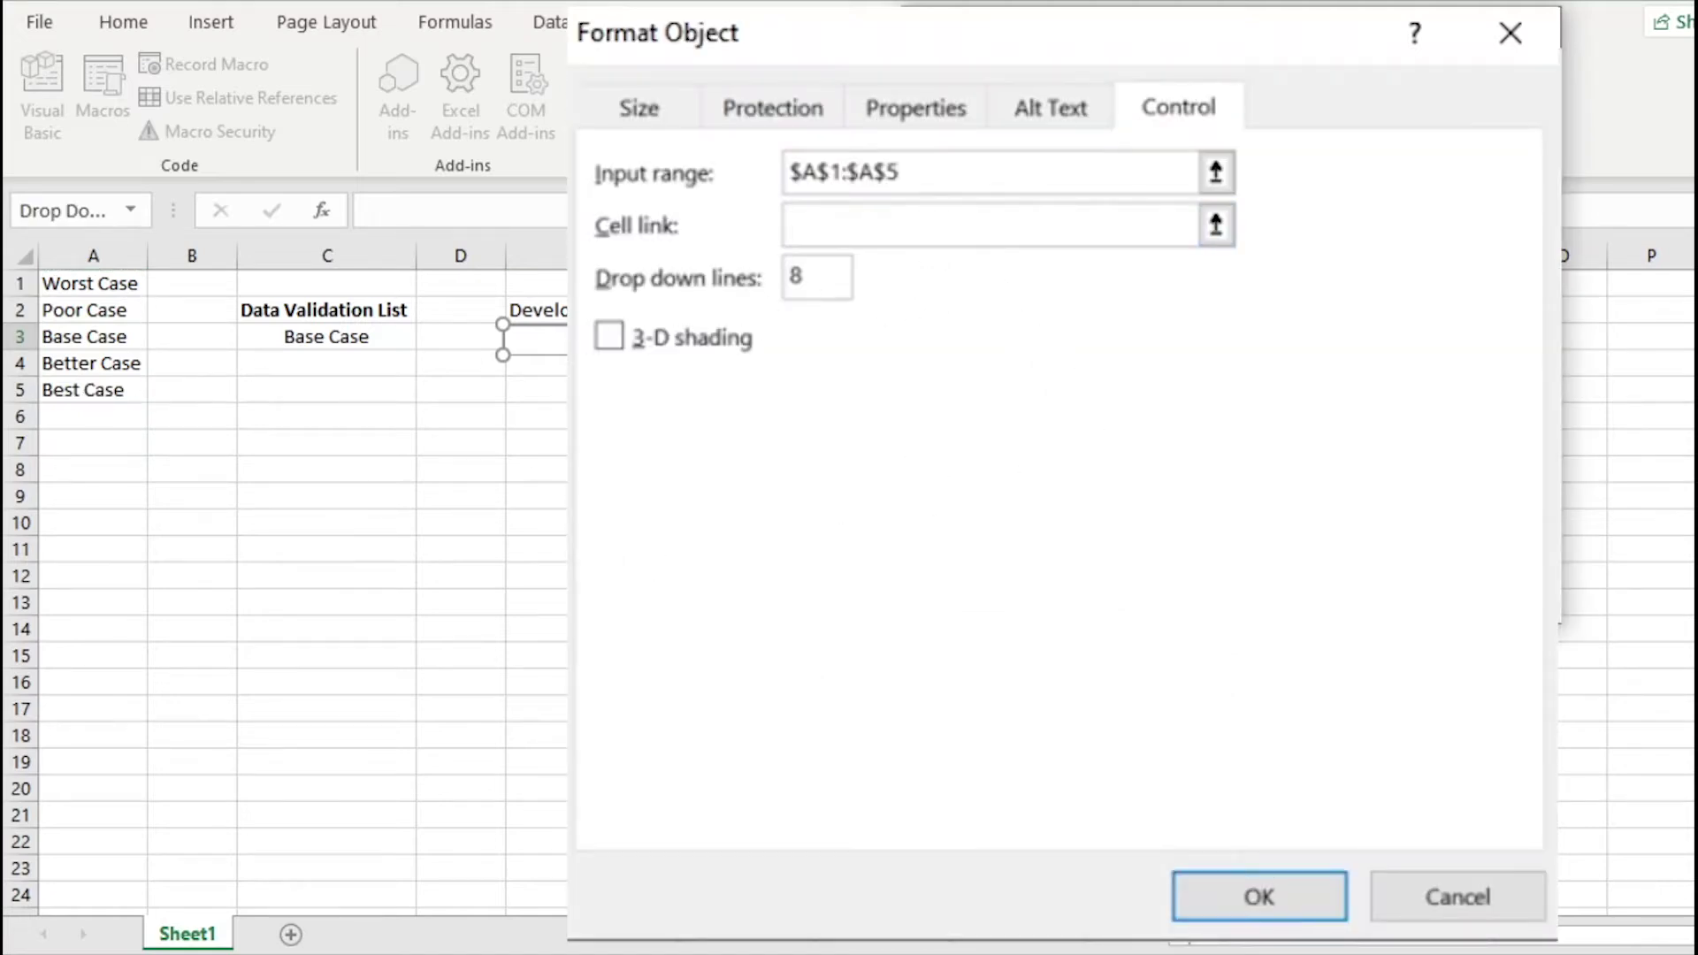
{"action": "left_click", "coordinate": [536, 390]}
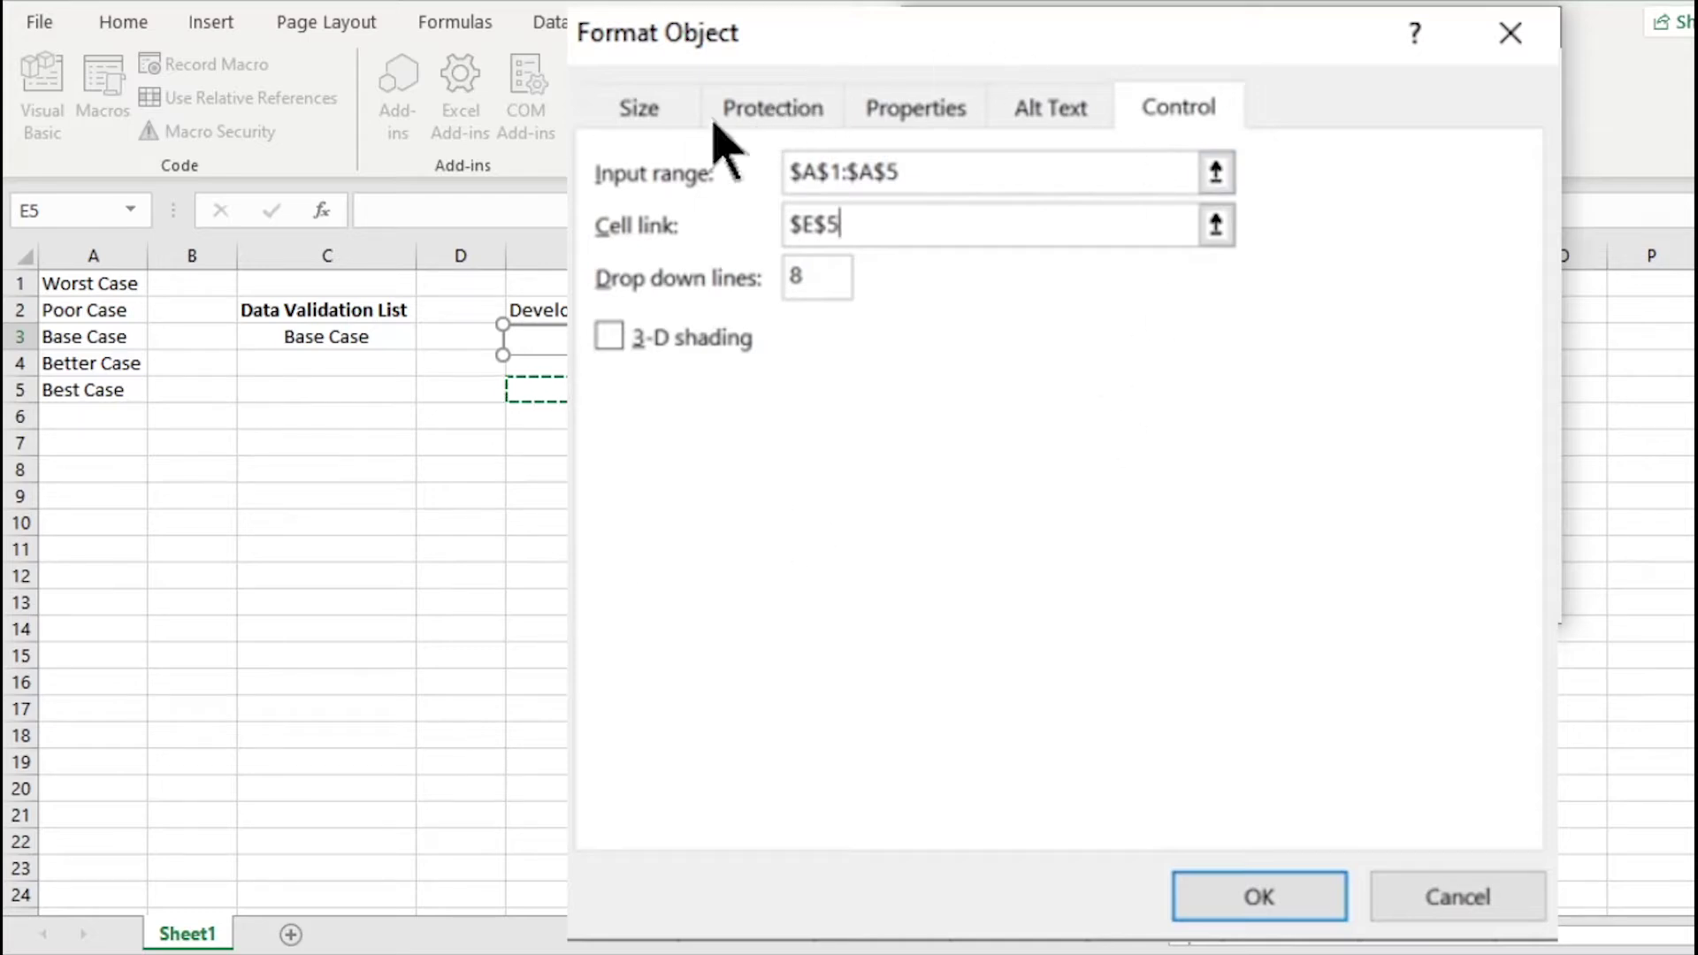
{"action": "left_click", "coordinate": [1080, 189]}
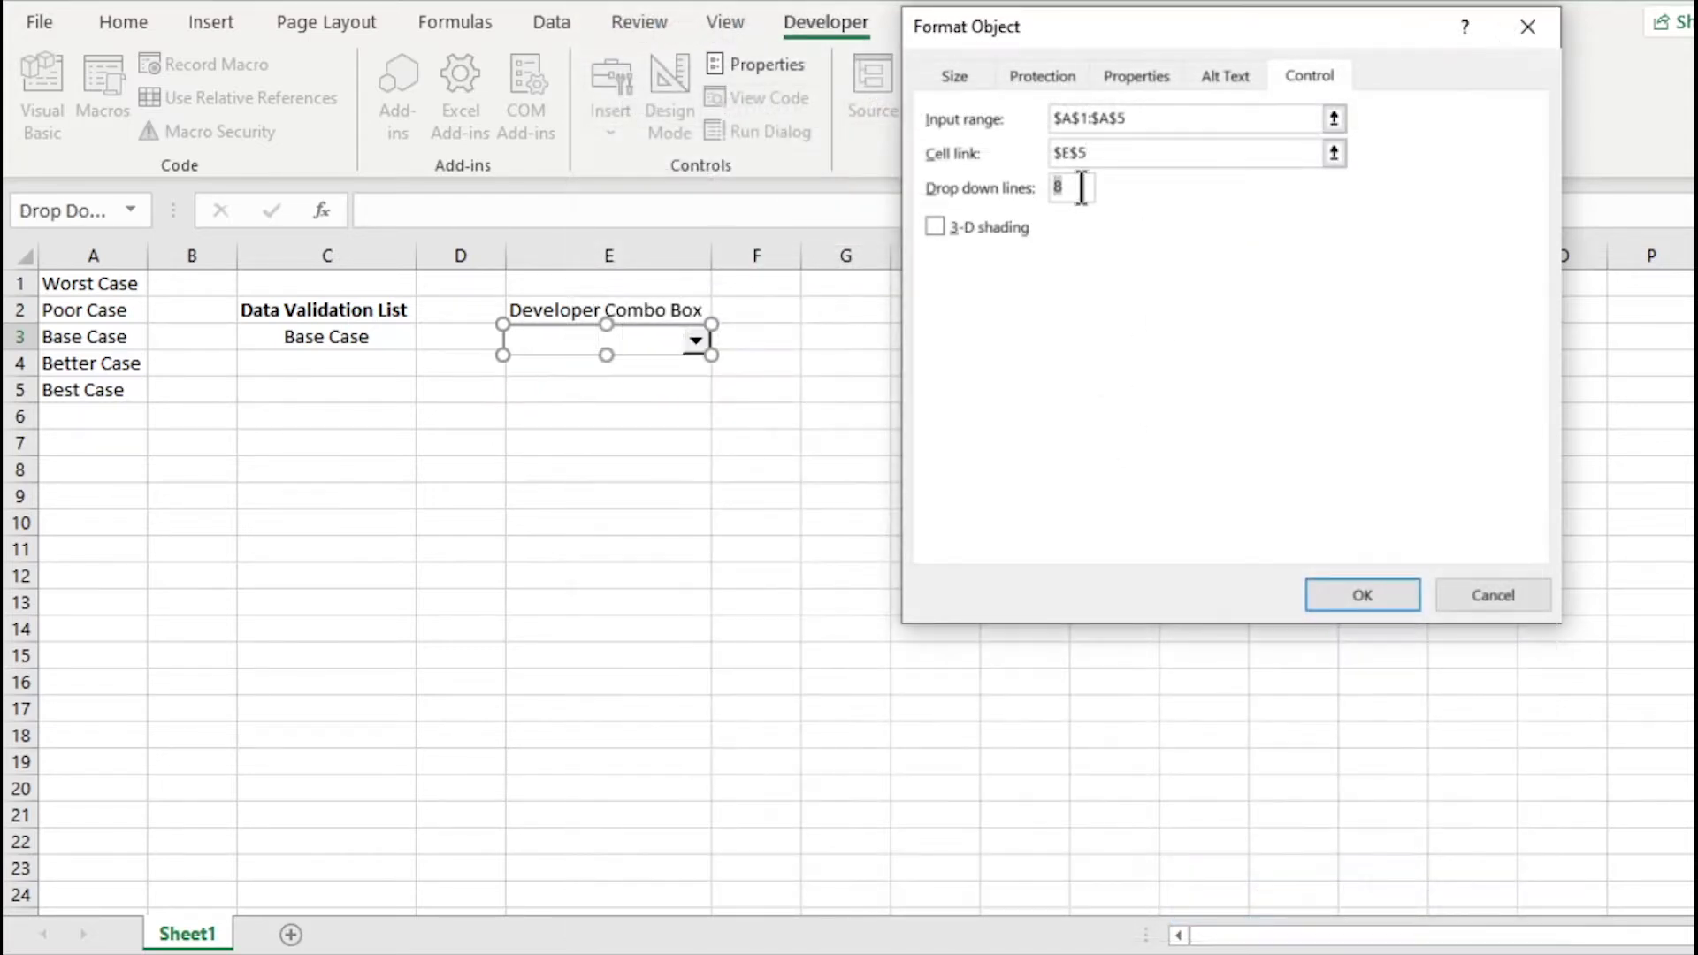
{"action": "left_click", "coordinate": [1136, 76]}
{"action": "left_click", "coordinate": [1309, 75]}
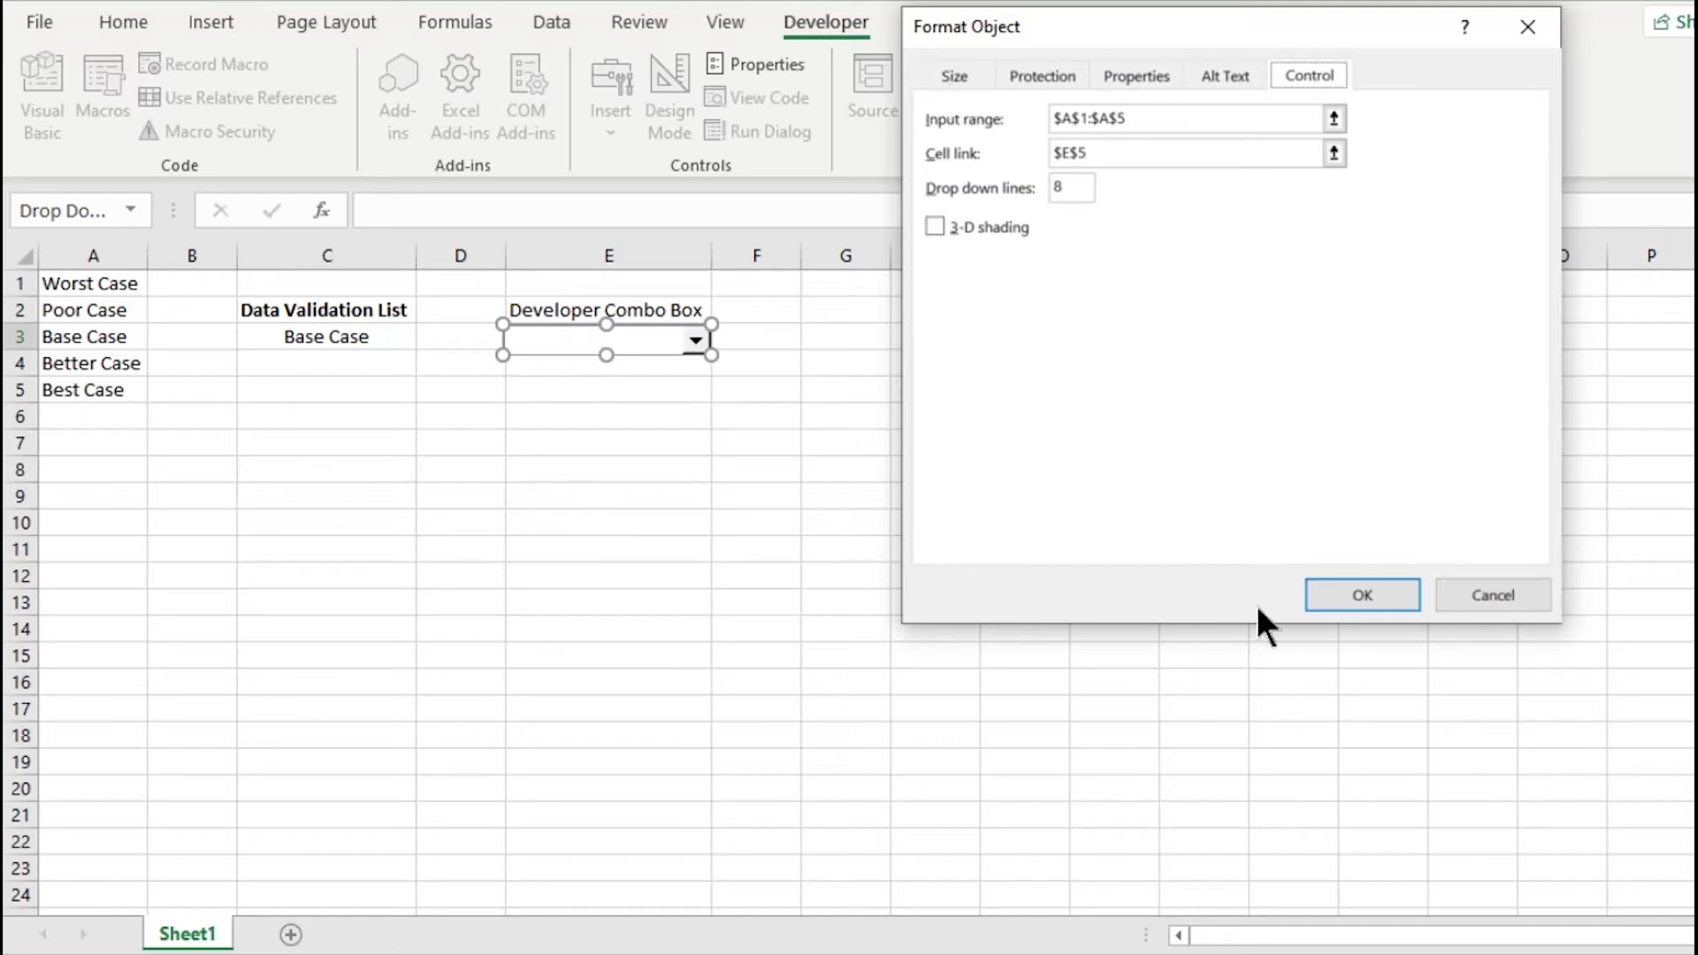
{"action": "left_click", "coordinate": [1327, 597]}
- Deselect the combo box and choose Poor Case from its list
{"action": "left_click", "coordinate": [756, 336]}
{"action": "left_click", "coordinate": [696, 339]}
{"action": "left_click", "coordinate": [681, 385]}
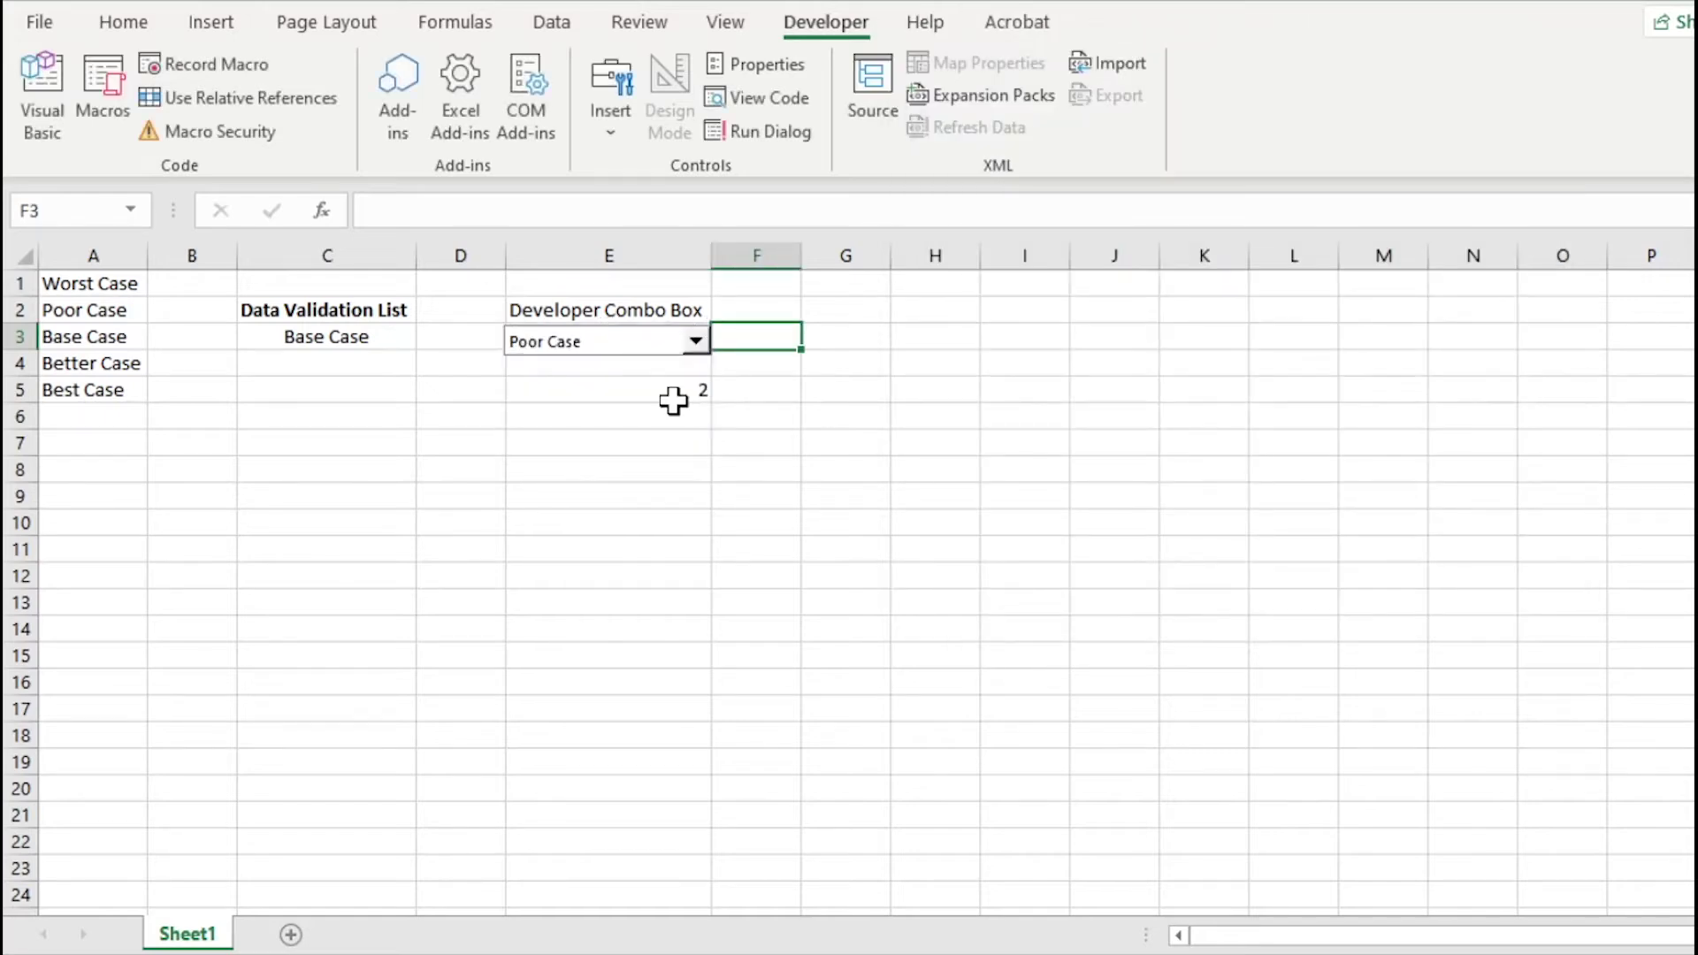
- Center the combo box's linked value in cell E5
{"action": "left_click", "coordinate": [651, 396]}
{"action": "key", "text": "alt"}
{"action": "key", "text": "h"}
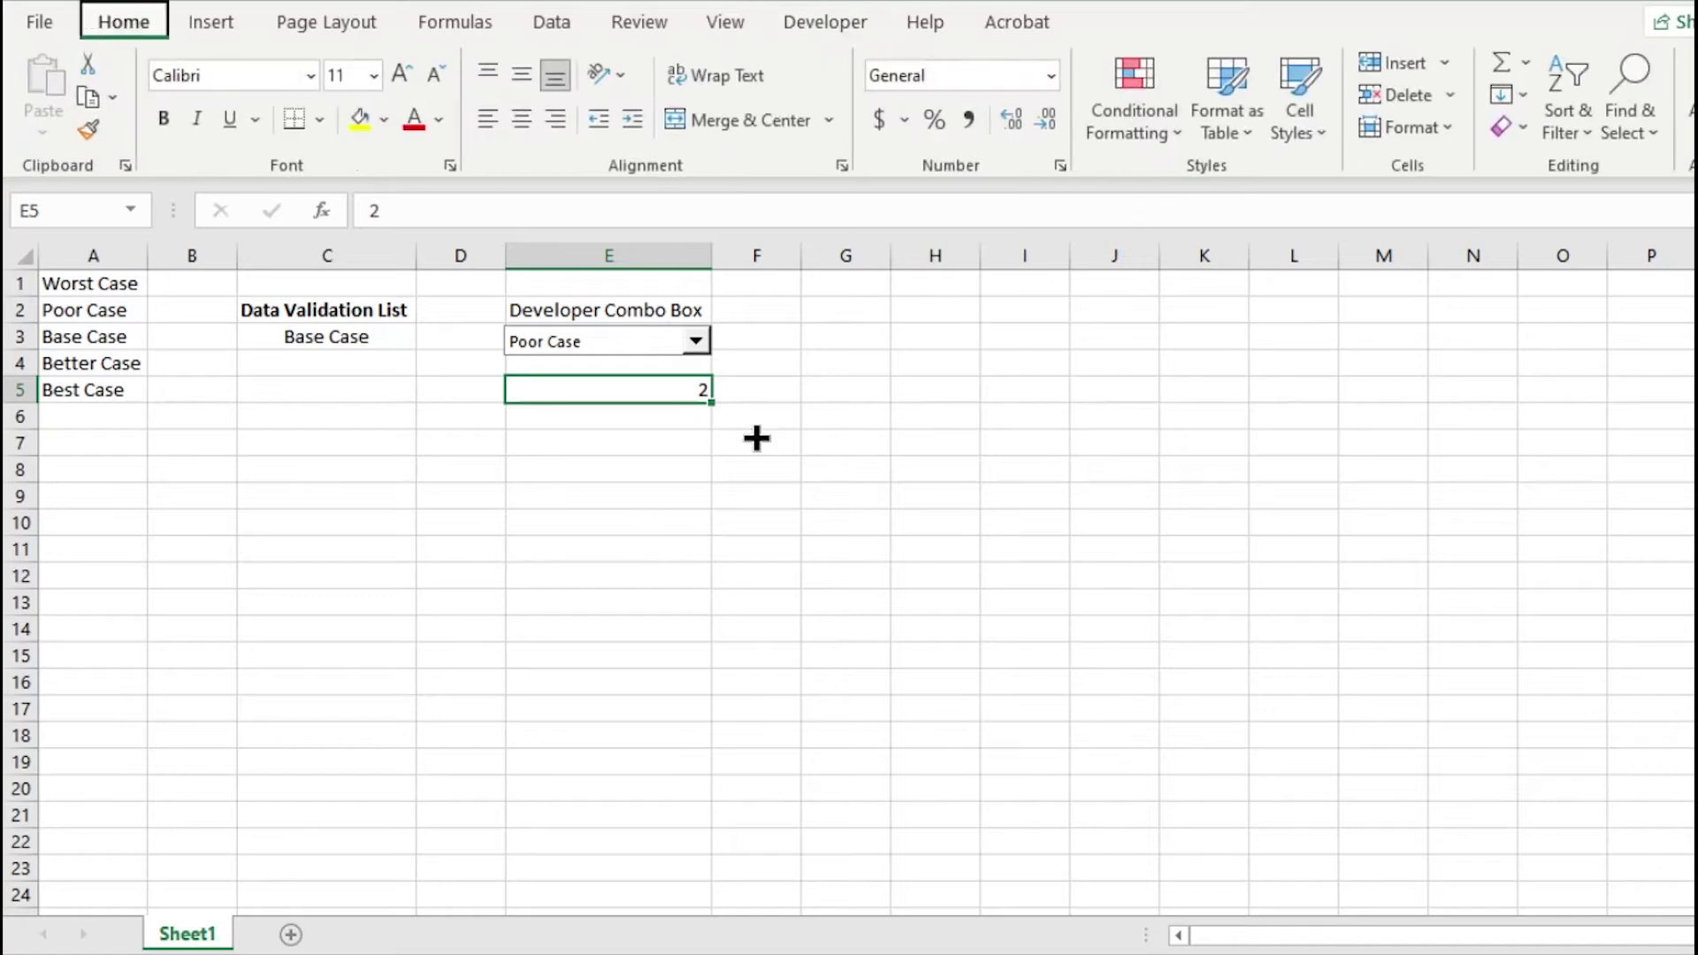
- Choose Better Case from the combo box list
{"action": "left_click", "coordinate": [696, 341]}
{"action": "left_click", "coordinate": [661, 425]}
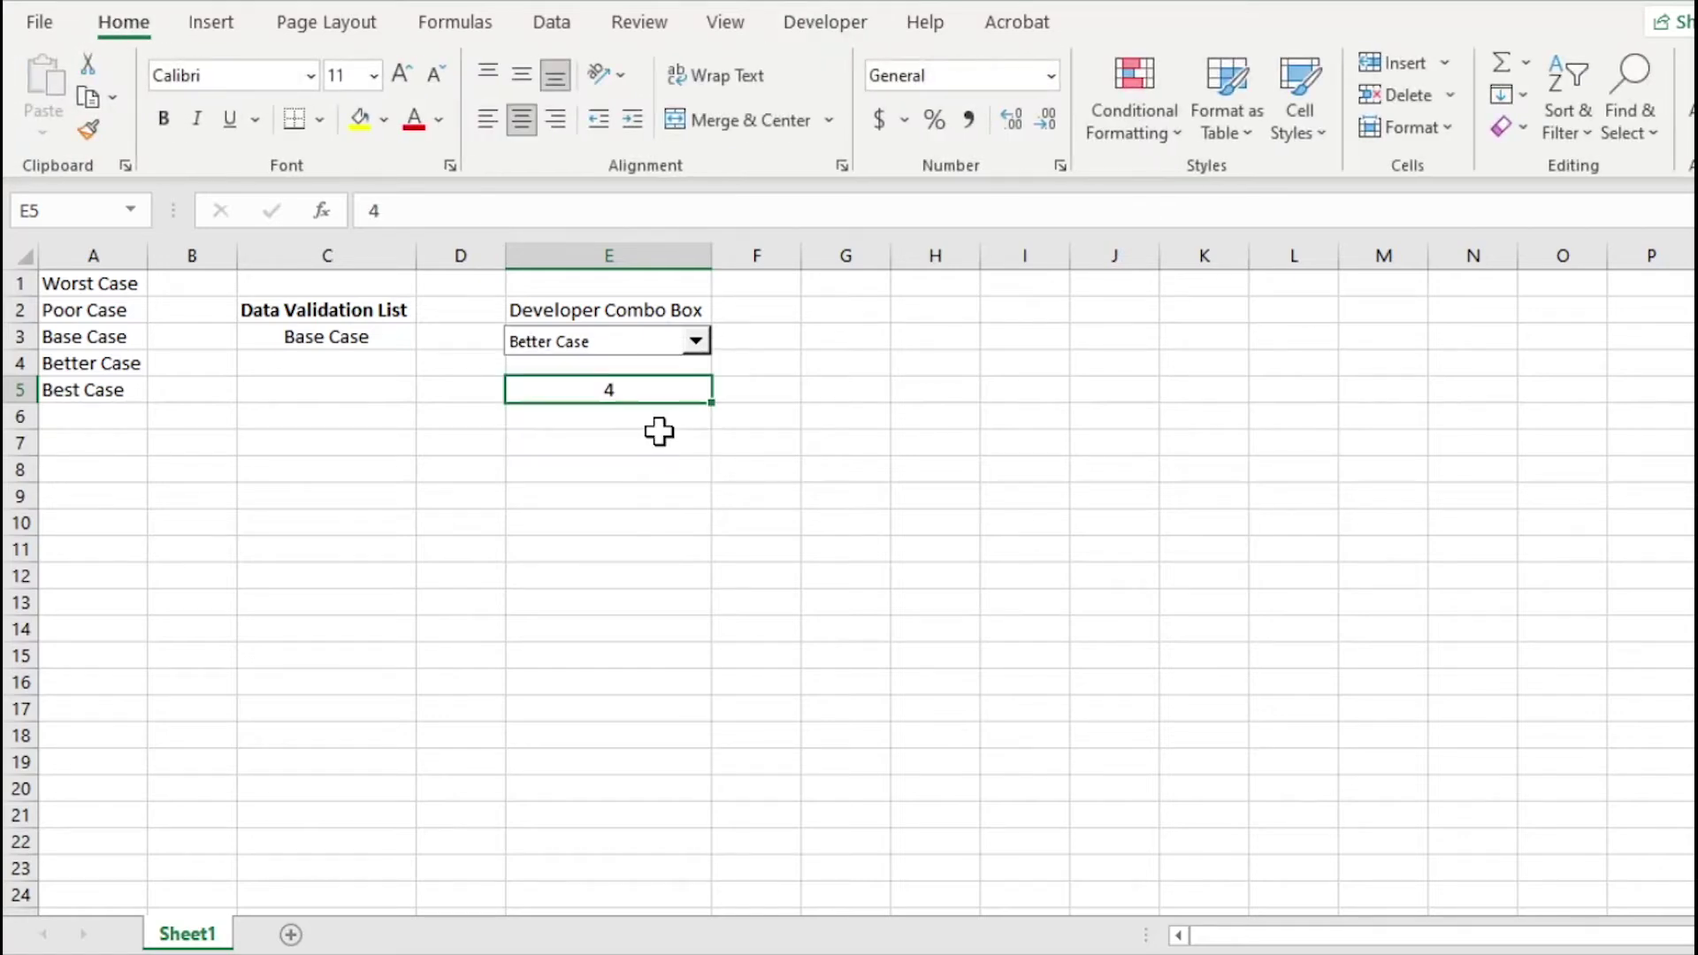
{"action": "left_click", "coordinate": [667, 491]}
- Choose Better Case from the validation dropdown in C3
{"action": "left_click", "coordinate": [391, 336]}
{"action": "left_click", "coordinate": [428, 337]}
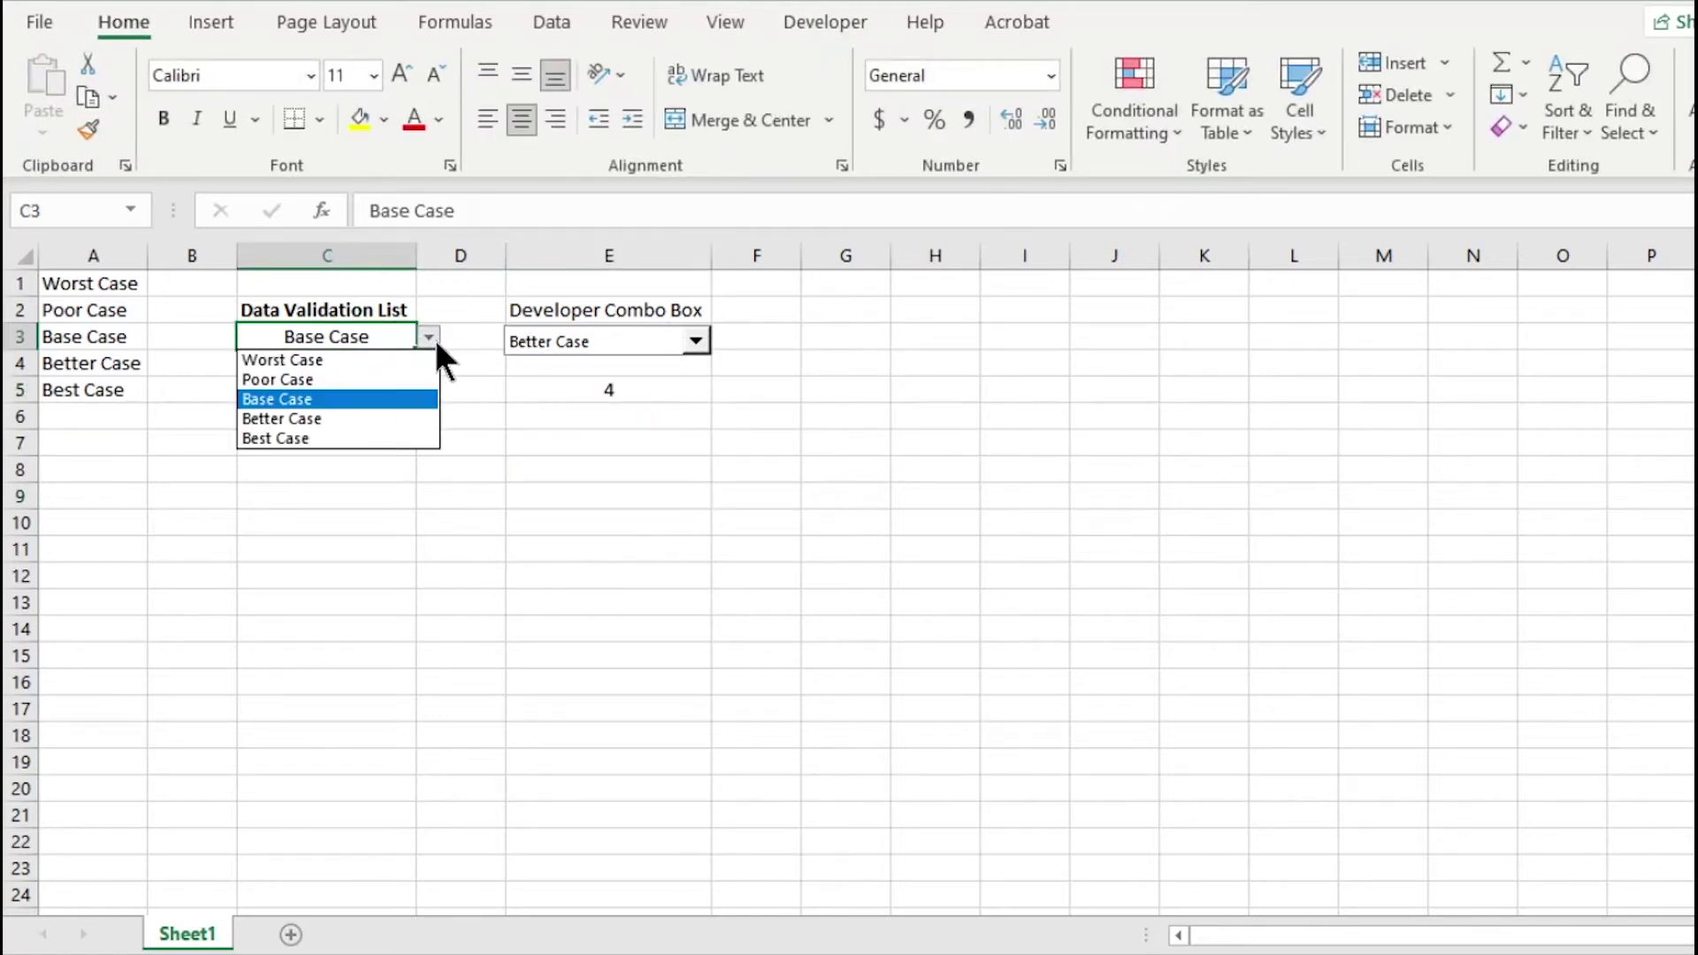
{"action": "left_click", "coordinate": [395, 420]}
{"action": "left_click", "coordinate": [391, 417]}
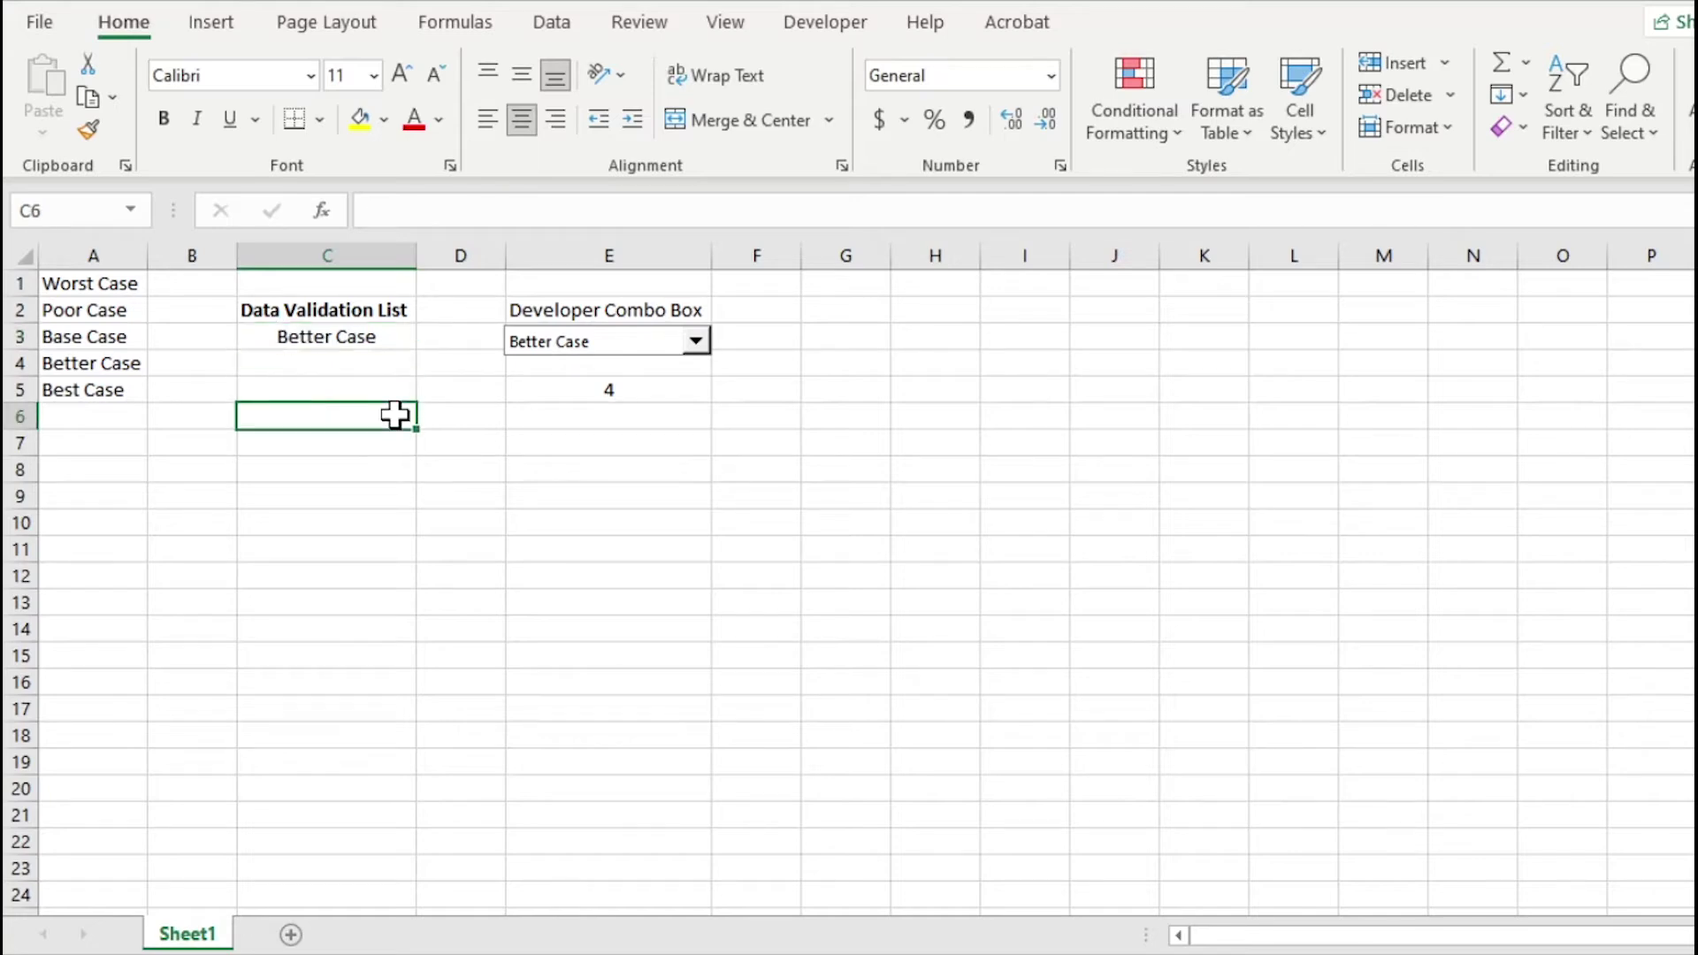
{"action": "left_click", "coordinate": [376, 389]}
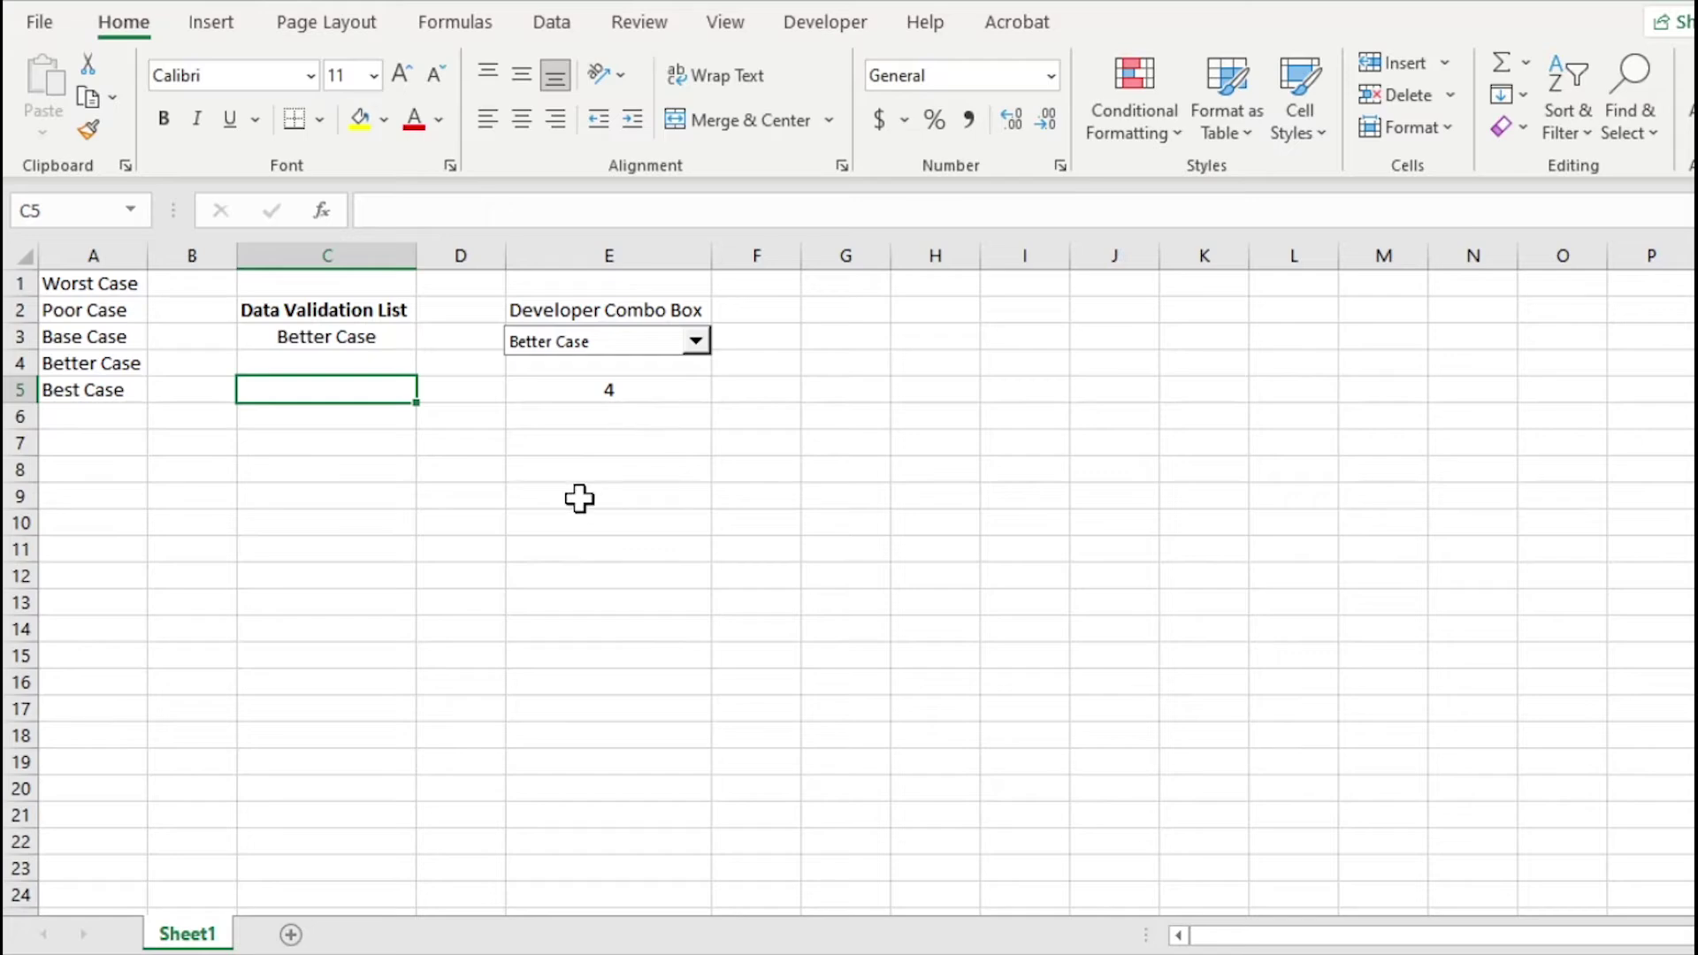
- Narrow column D, fill D1:D20 black as a divider, and bold the heading in E2
{"action": "left_click", "coordinate": [368, 493]}
{"action": "left_click_drag", "start_coordinate": [505, 255], "coordinate": [428, 274]}
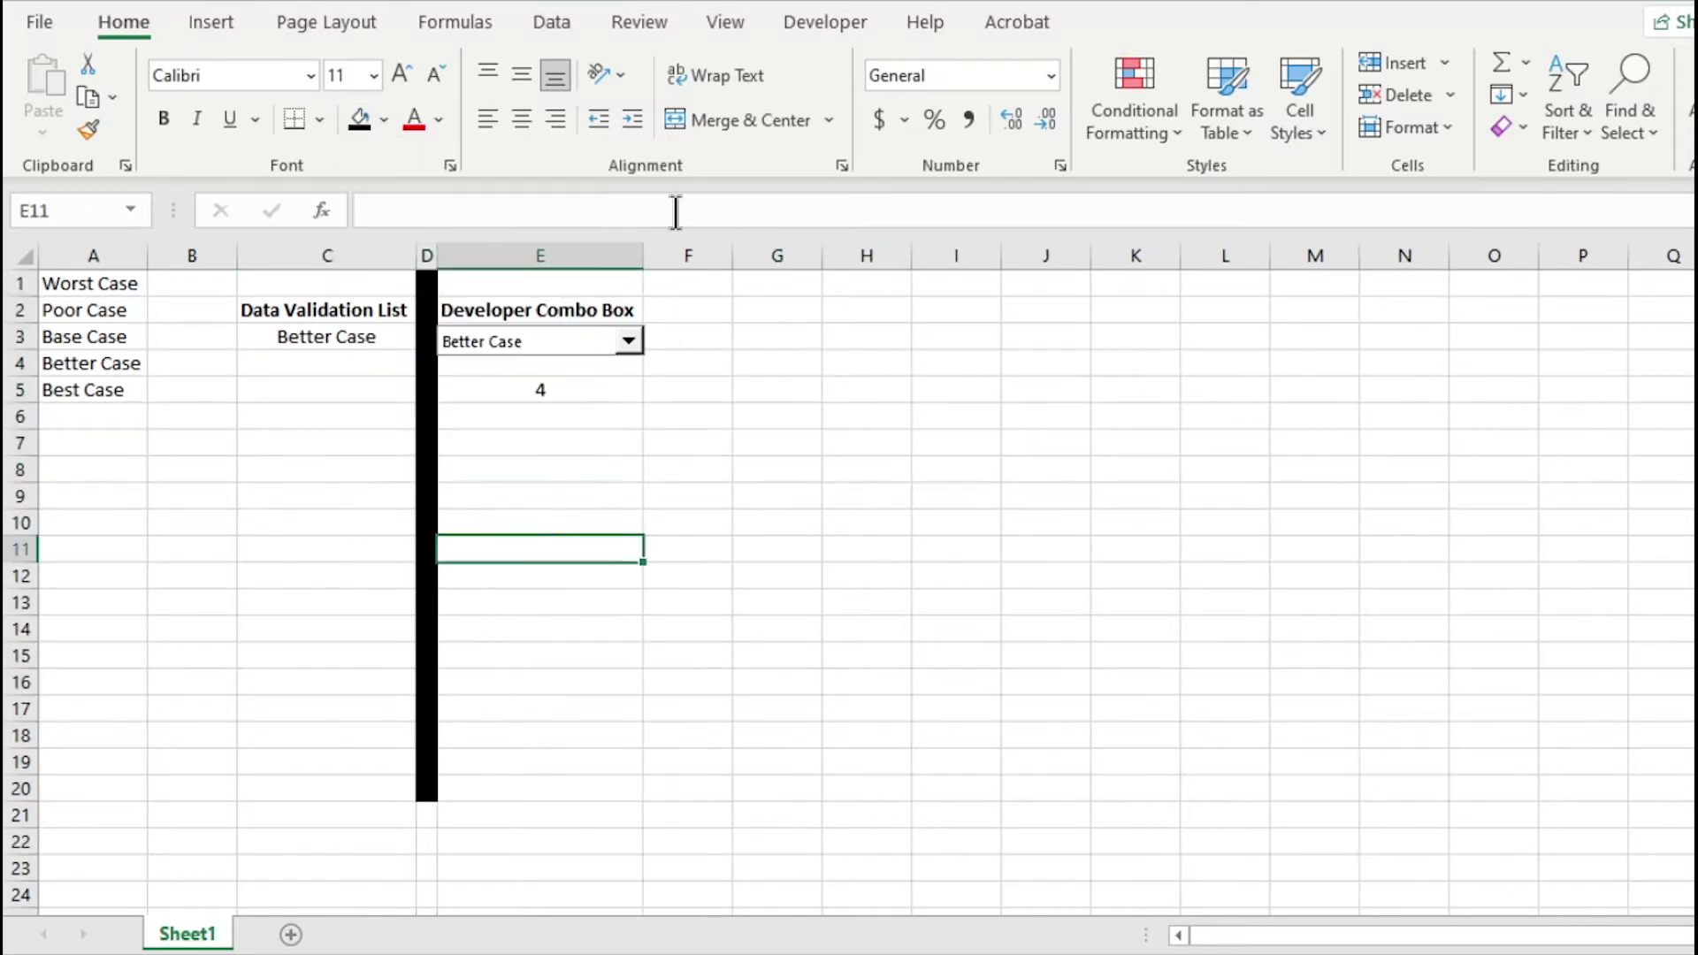
{"action": "left_click", "coordinate": [572, 496]}
- Merge and center H1:L1 with the bold heading "COMPANY GROWTH", and fill the years 2018 to 2022 across H2:L2
{"action": "scroll", "coordinate": [924, 333], "scroll_direction": "up", "scroll_amount": 1}
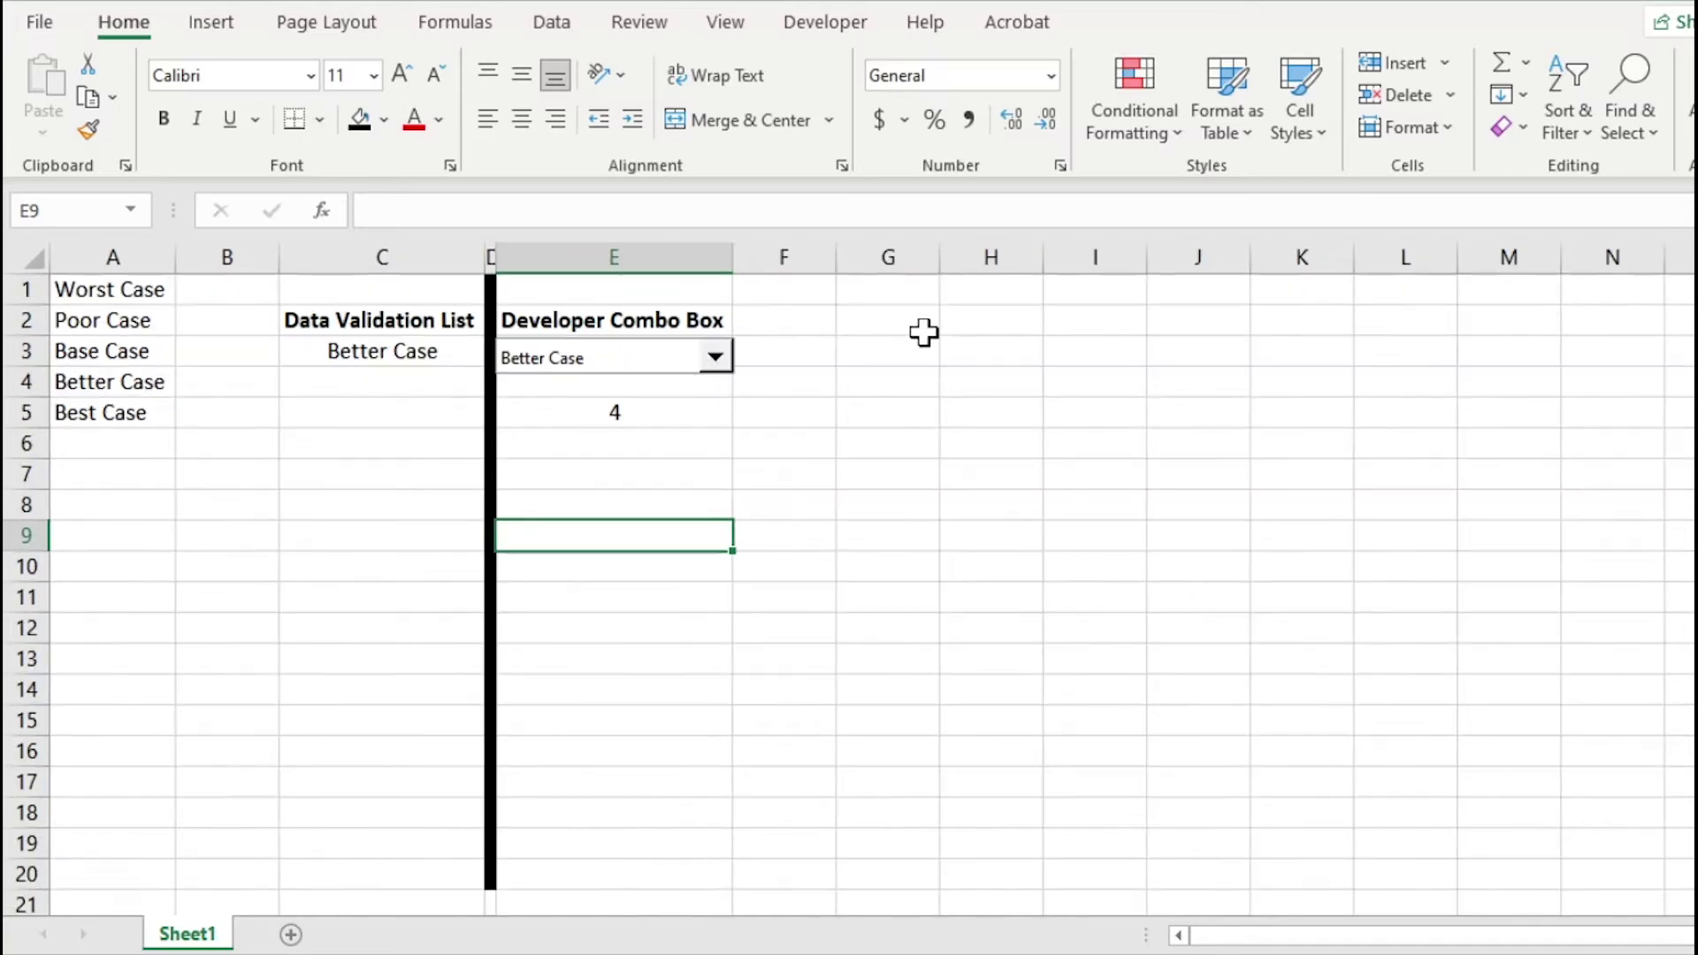
{"action": "left_click_drag", "start_coordinate": [992, 289], "coordinate": [1403, 280]}
{"action": "key", "text": "alt+h"}
{"action": "type", "text": "mc"}
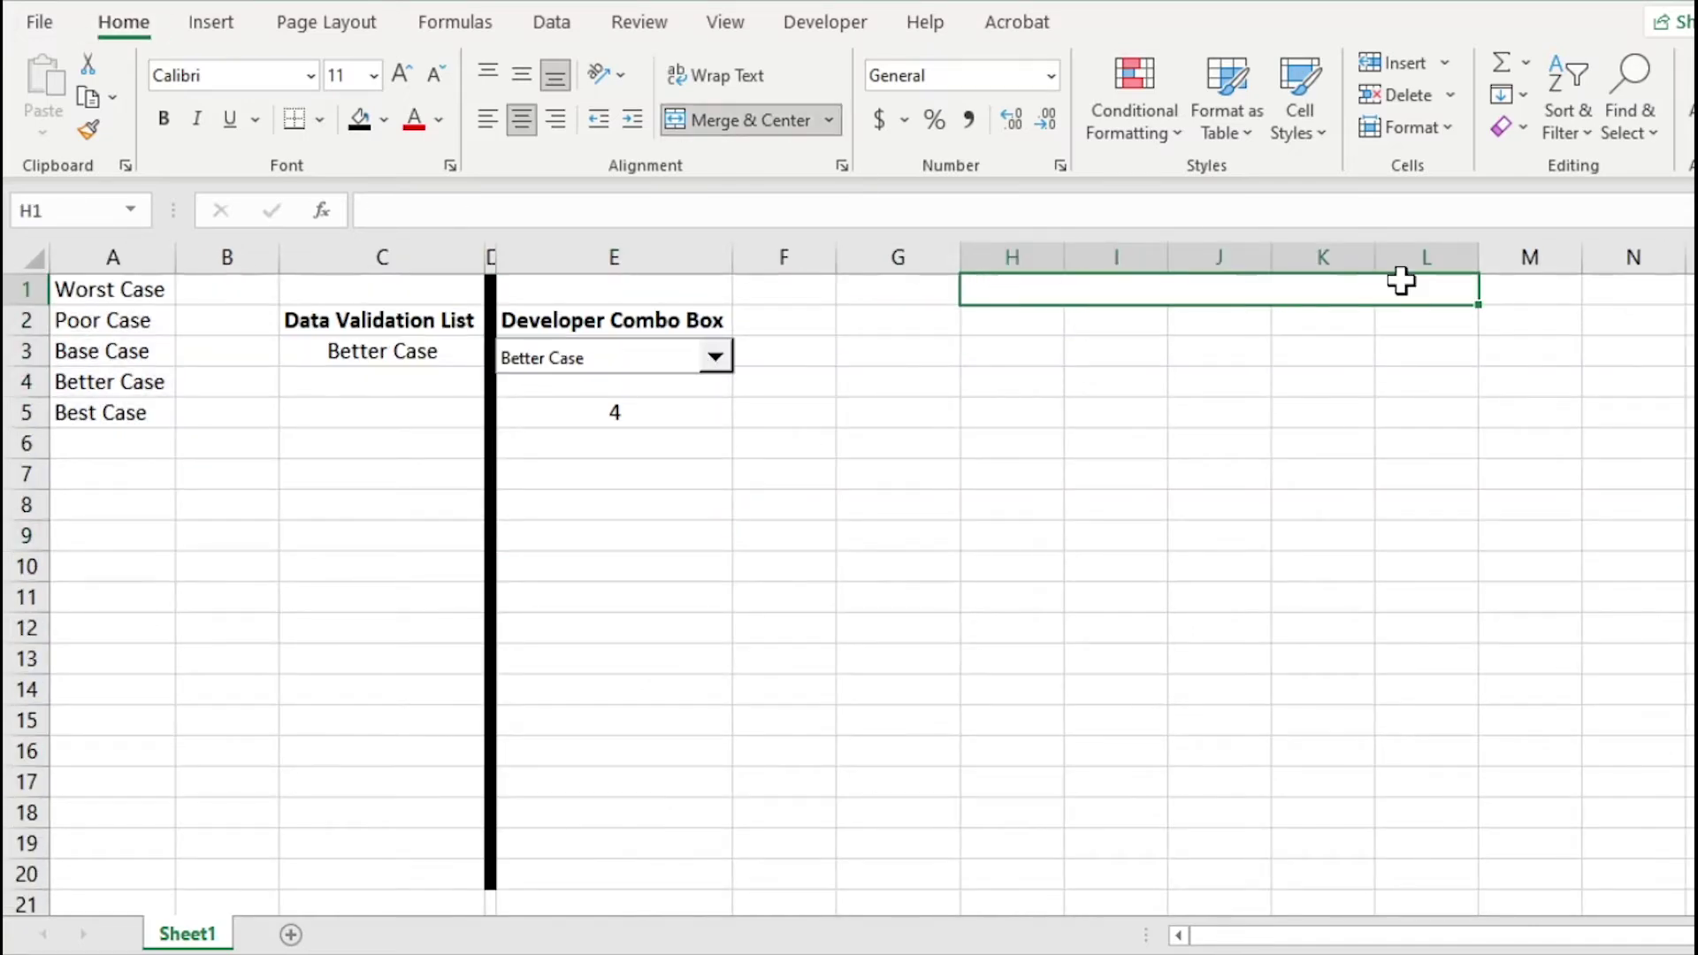
{"action": "type", "text": "COMPANY GROWTH"}
{"action": "key", "text": "Return"}
{"action": "type", "text": "2018"}
{"action": "left_click_drag", "start_coordinate": [1064, 334], "coordinate": [1468, 333]}
- Copy the five case names from A1:A5 to G3:G7
{"action": "left_click_drag", "start_coordinate": [83, 289], "coordinate": [106, 412]}
{"action": "key", "text": "ctrl+c"}
{"action": "key", "text": "ctrl+v"}
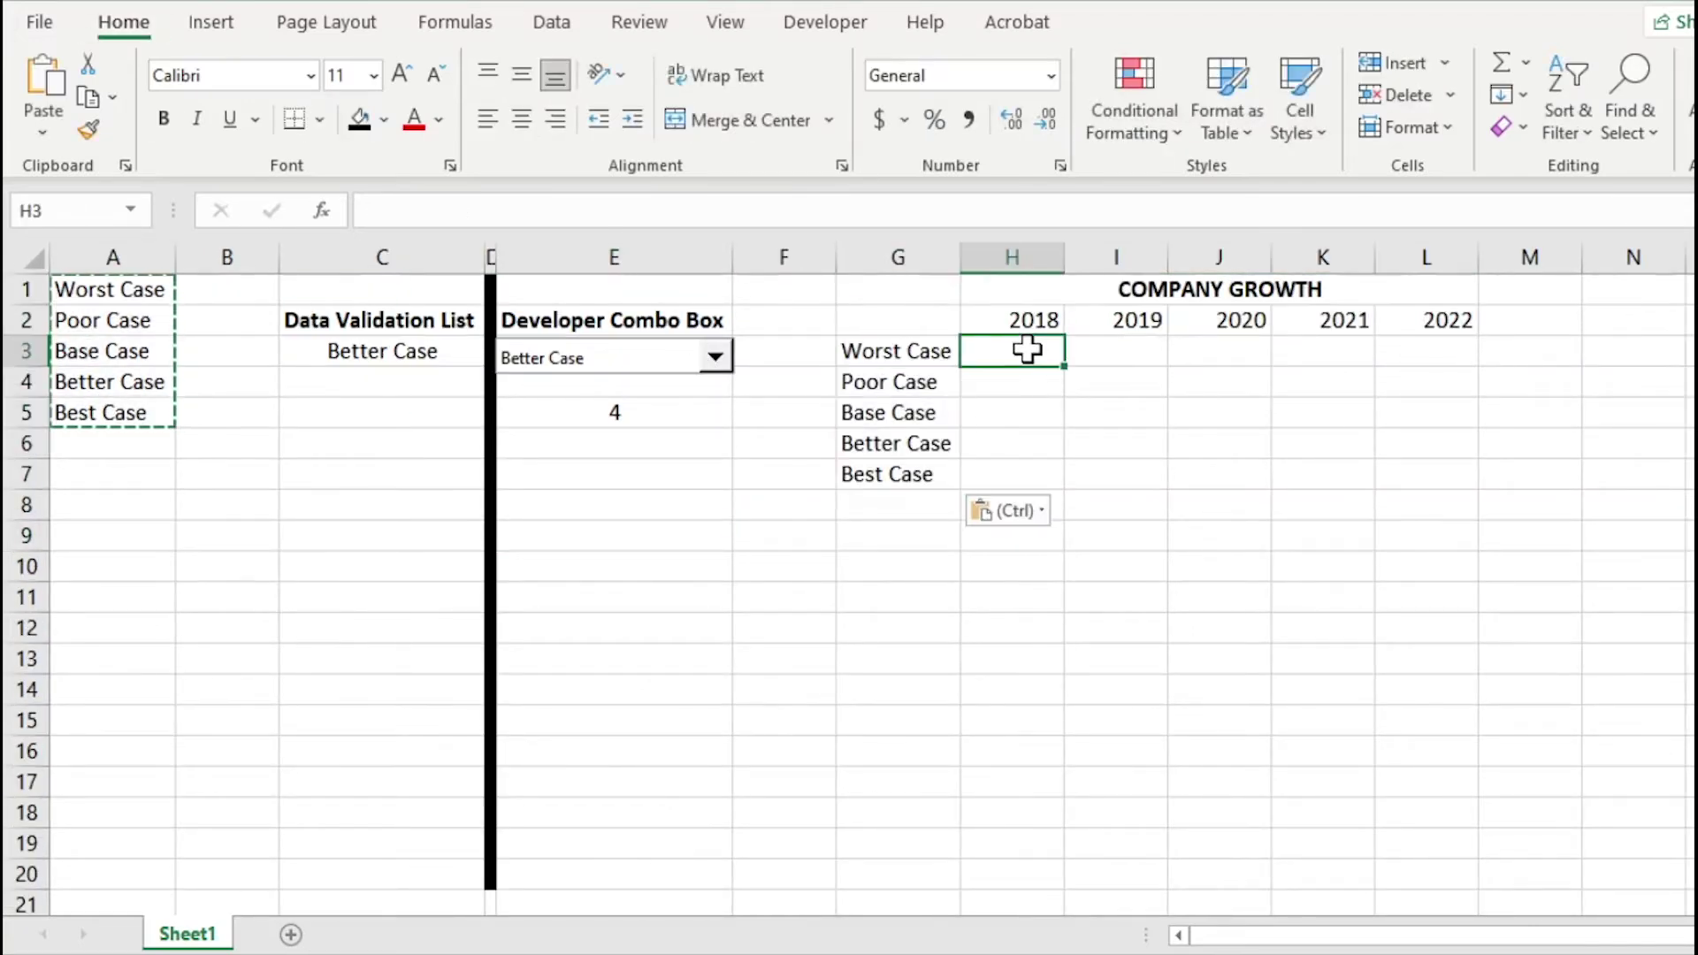
- Enter the Base Case growth values 10, 10, 5, 5 and 5 in H5:L5
{"action": "left_click", "coordinate": [1033, 414]}
{"action": "type", "text": "10\t10\t5\t5"}
{"action": "key", "text": "Tab"}
{"action": "type", "text": "5"}
{"action": "key", "text": "Return"}
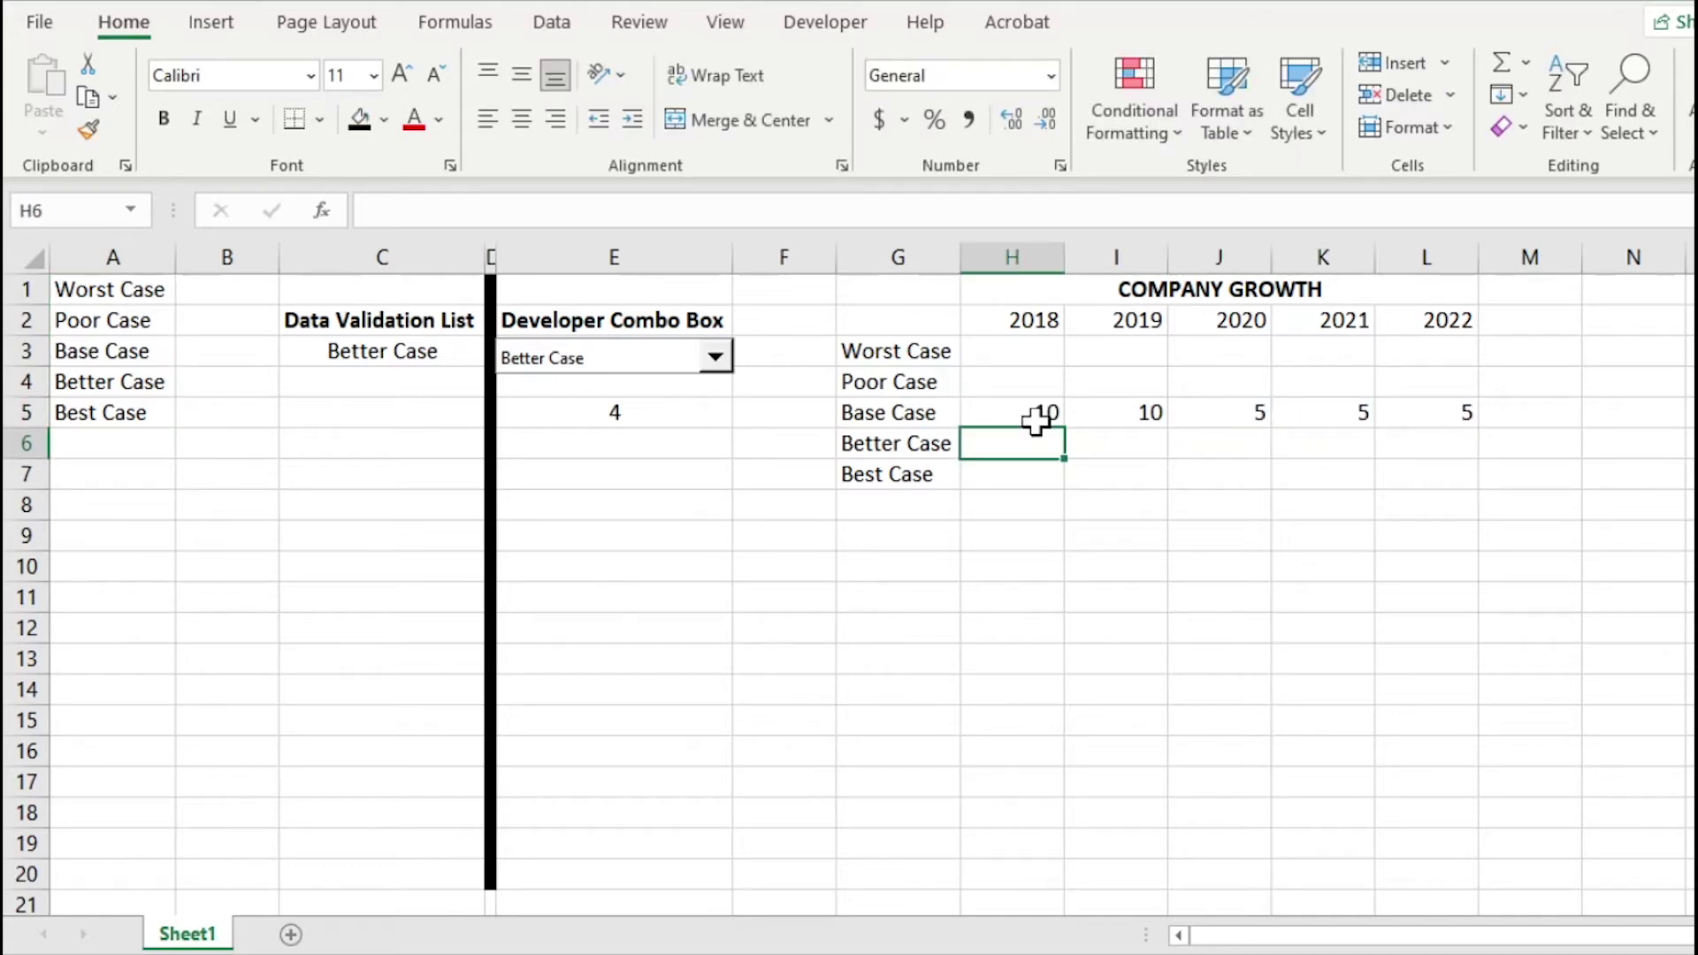
- Enter the row labels "Scenario A" in G9 and "Scenario B" in G11
{"action": "key", "text": "Left"}
{"action": "key", "text": "Down"}
{"action": "key", "text": "Down"}
{"action": "key", "text": "Down"}
{"action": "type", "text": "Scenario A"}
{"action": "key", "text": "Return"}
{"action": "key", "text": "Down"}
{"action": "type", "text": "Scenario B"}
{"action": "key", "text": "Tab"}
- Label the two selectors by entering "A" in C1 and "B" in E1
{"action": "key", "text": "Up"}
{"action": "key", "text": "Up"}
{"action": "key", "text": "Up"}
{"action": "key", "text": "Up"}
{"action": "key", "text": "Up"}
{"action": "key", "text": "Up"}
{"action": "key", "text": "Up"}
{"action": "key", "text": "Up"}
{"action": "key", "text": "Up"}
{"action": "key", "text": "Up"}
{"action": "key", "text": "Left"}
{"action": "key", "text": "Left"}
{"action": "key", "text": "Left"}
{"action": "key", "text": "Left"}
{"action": "key", "text": "Left"}
{"action": "type", "text": "A"}
{"action": "key", "text": "Tab"}
{"action": "key", "text": "Tab"}
{"action": "type", "text": "B"}
{"action": "key", "text": "Tab"}
- Format the cells beside the case names, F3:F7, as percentages
{"action": "key", "text": "Right"}
{"action": "key", "text": "Down"}
{"action": "key", "text": "Down"}
{"action": "key", "text": "Down"}
{"action": "key", "text": "Down"}
{"action": "key", "text": "Down"}
{"action": "key", "text": "Down"}
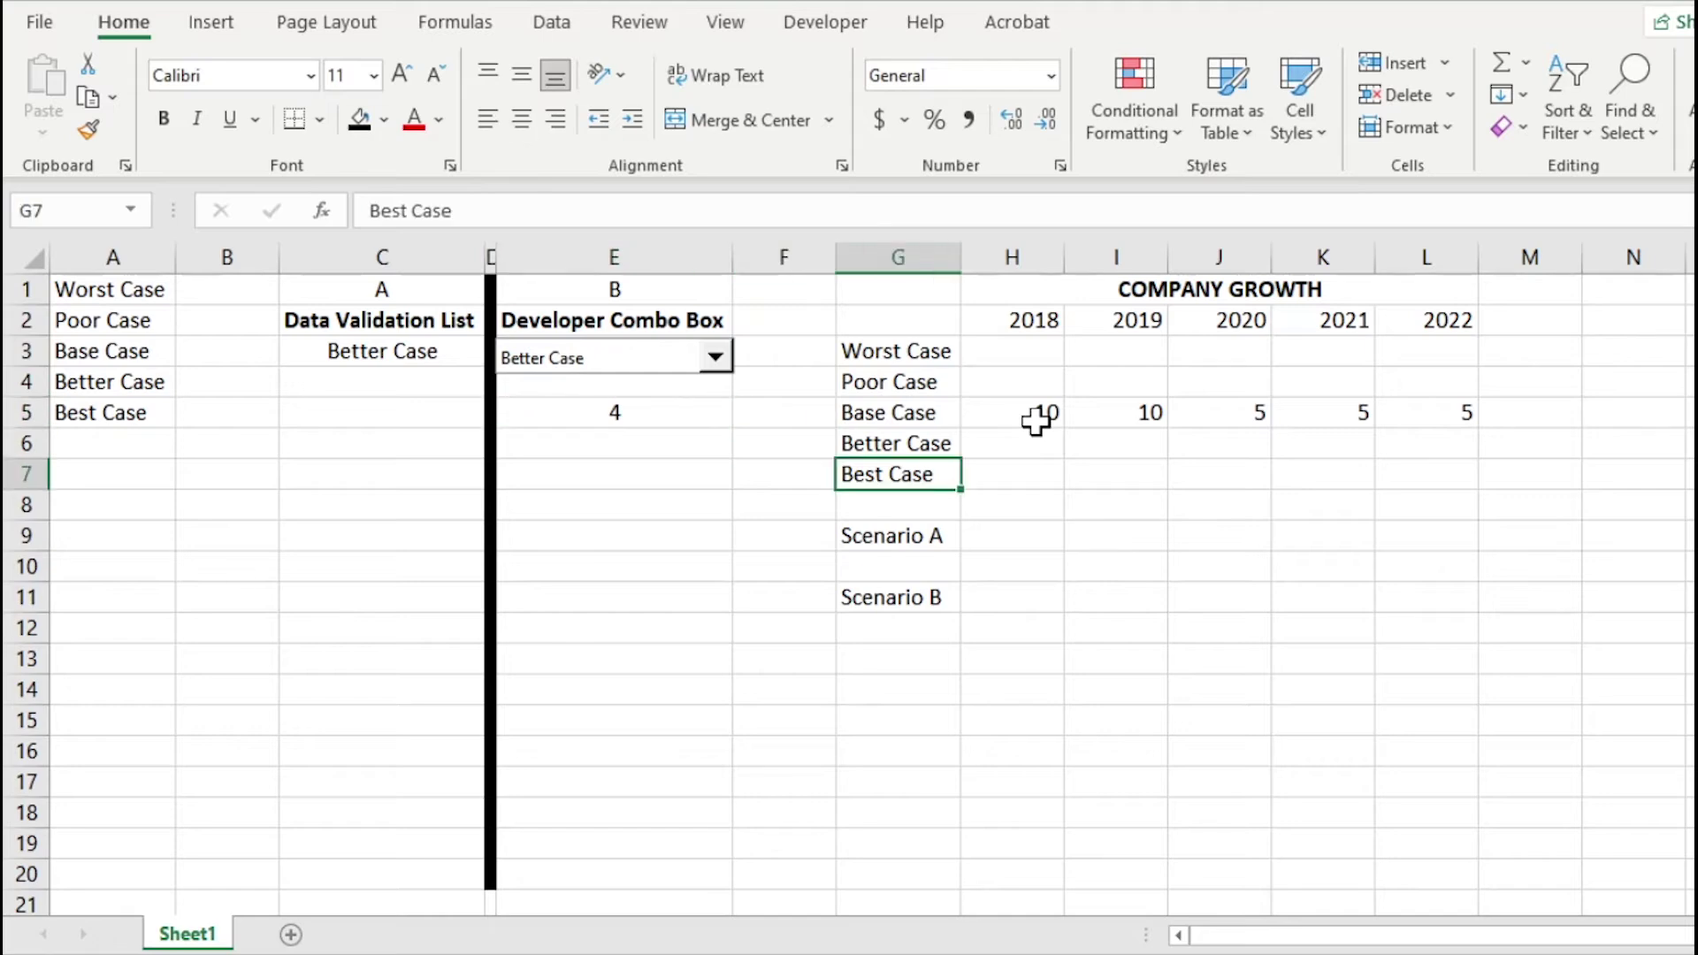
{"action": "key", "text": "ctrl+Up"}
{"action": "key", "text": "Left"}
{"action": "key", "text": "shift+Down"}
{"action": "key", "text": "shift+Down"}
{"action": "key", "text": "shift+Down"}
{"action": "key", "text": "shift+Down"}
{"action": "key", "text": "ctrl+shift+5"}
- Enter the adjustments -10% for Worst, -4% for Poor, 3% for Better and 8% for Best Case, leaving F5 blank
{"action": "type", "text": "-10"}
{"action": "key", "text": "Return"}
{"action": "type", "text": "-4"}
{"action": "key", "text": "Return"}
{"action": "key", "text": "Return"}
{"action": "type", "text": "+3"}
{"action": "key", "text": "Return"}
{"action": "type", "text": "+8"}
{"action": "key", "text": "Return"}
- Enter =H$5*(1+$F3) in H3 for the Worst Case and fill it across to L3
{"action": "key", "text": "Up"}
{"action": "key", "text": "Up"}
{"action": "key", "text": "Up"}
{"action": "key", "text": "Up"}
{"action": "key", "text": "Up"}
{"action": "key", "text": "Right"}
{"action": "key", "text": "Right"}
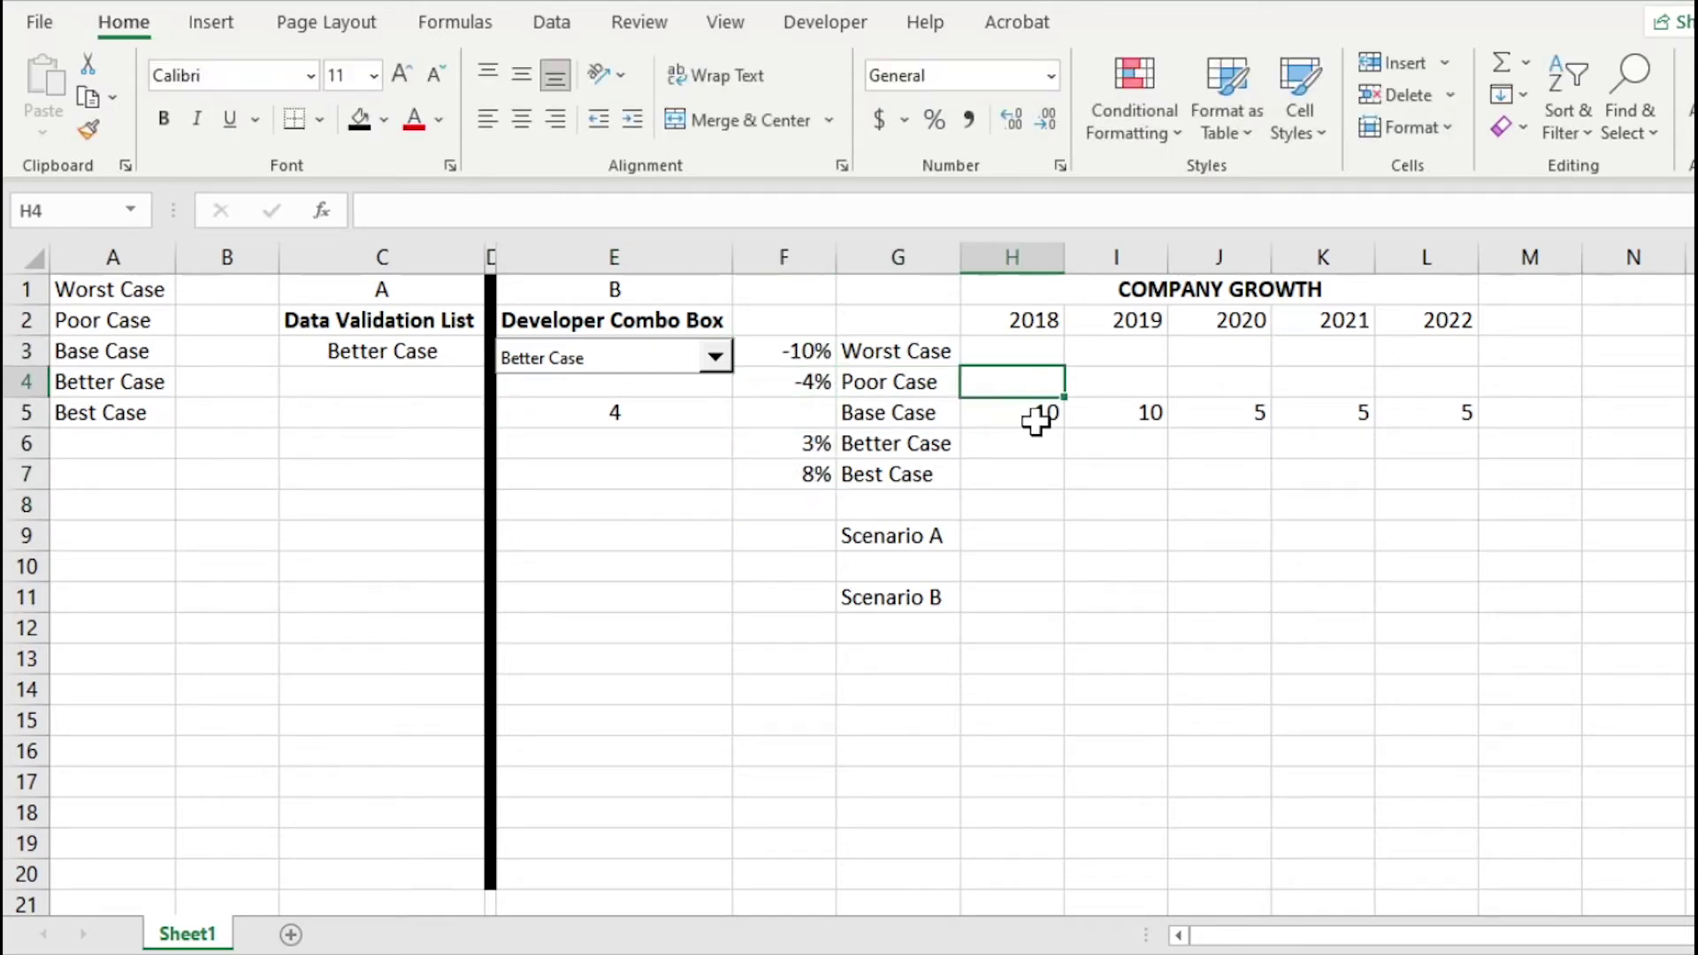
{"action": "type", "text": "=H$5*(1+$F3)"}
{"action": "key", "text": "ctrl+Return"}
{"action": "key", "text": "shift+Right"}
{"action": "key", "text": "shift+Right"}
{"action": "key", "text": "shift+Right"}
{"action": "key", "text": "shift+Right"}
{"action": "key", "text": "ctrl+r"}
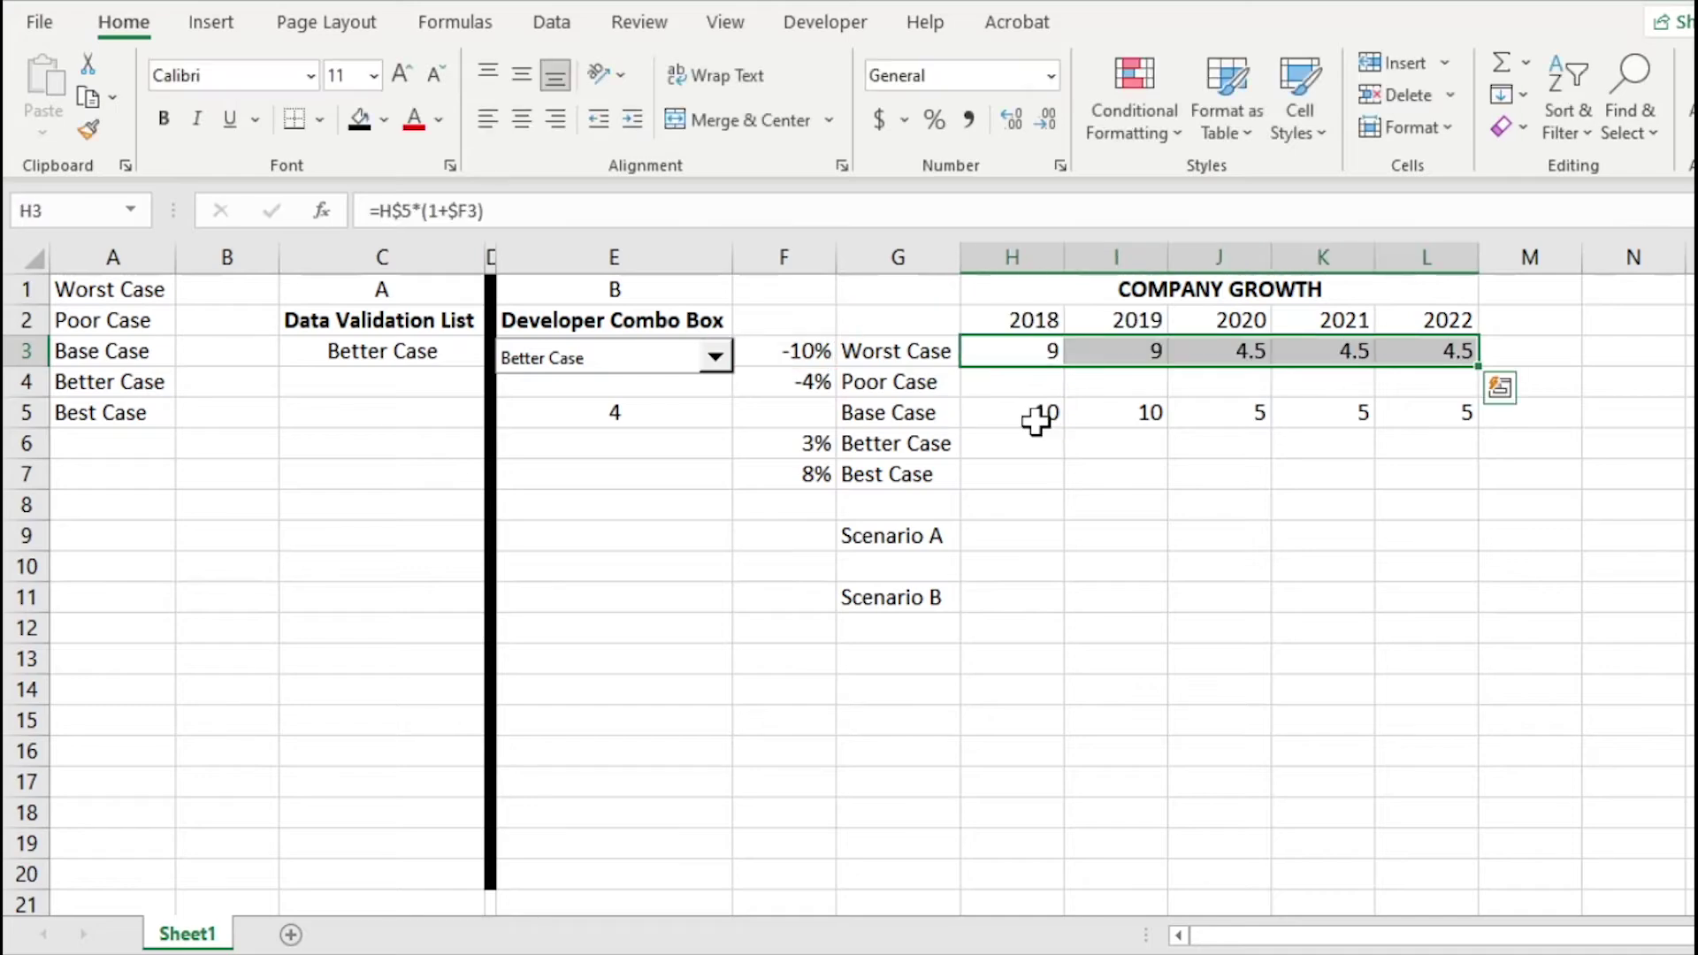
- Fill the Worst Case formulas down to the Poor Case row and copy them to the Better and Best Case rows
{"action": "key", "text": "shift+Down"}
{"action": "key", "text": "ctrl+d"}
{"action": "key", "text": "ctrl+c"}
{"action": "key", "text": "Down"}
{"action": "key", "text": "Down"}
{"action": "key", "text": "Down"}
{"action": "key", "text": "ctrl+v"}
- Display the growth values in H3:L7 with one decimal place
{"action": "key", "text": "Down"}
{"action": "key", "text": "ctrl+shift+Right"}
{"action": "key", "text": "ctrl+shift+Up"}
{"action": "key", "text": "shift+Down"}
{"action": "key", "text": "shift+Down"}
{"action": "key", "text": "Escape"}
{"action": "key", "text": "alt+h"}
{"action": "key", "text": "9"}
{"action": "key", "text": "alt+h"}
{"action": "key", "text": "0"}
- Enter =INDEX(H$3:H$7,MATCH($C$3,$G$3:$G$7,0)) in H9 for Scenario A
{"action": "left_click", "coordinate": [1017, 538]}
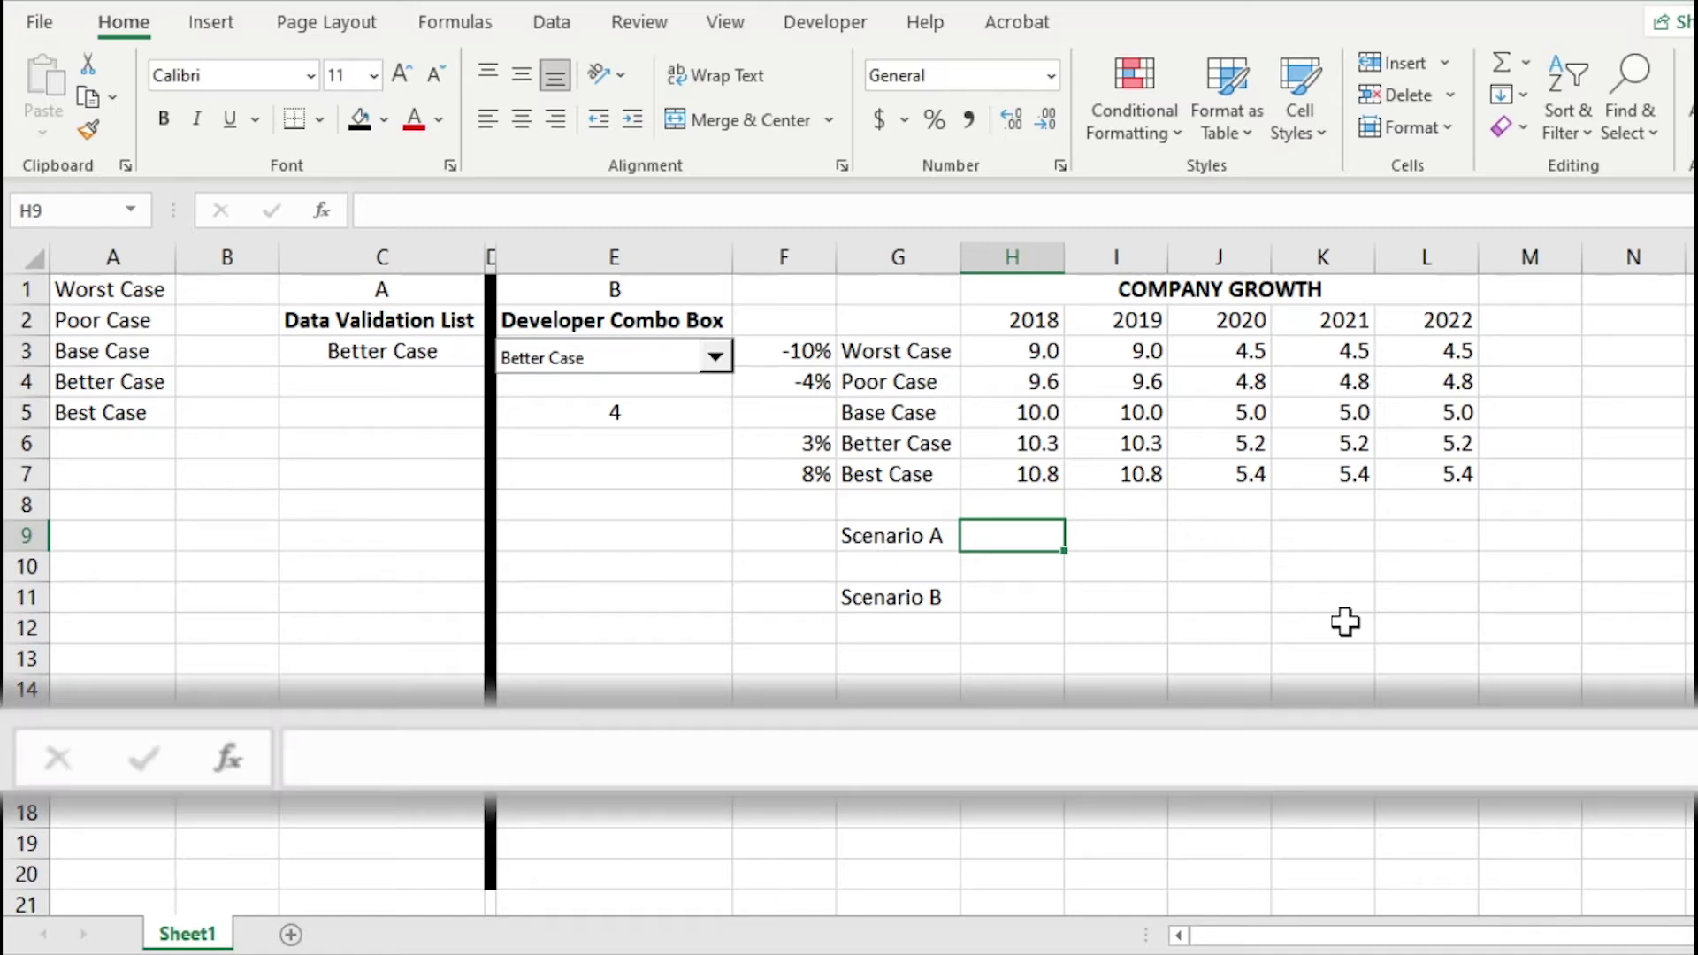
{"action": "type", "text": "="}
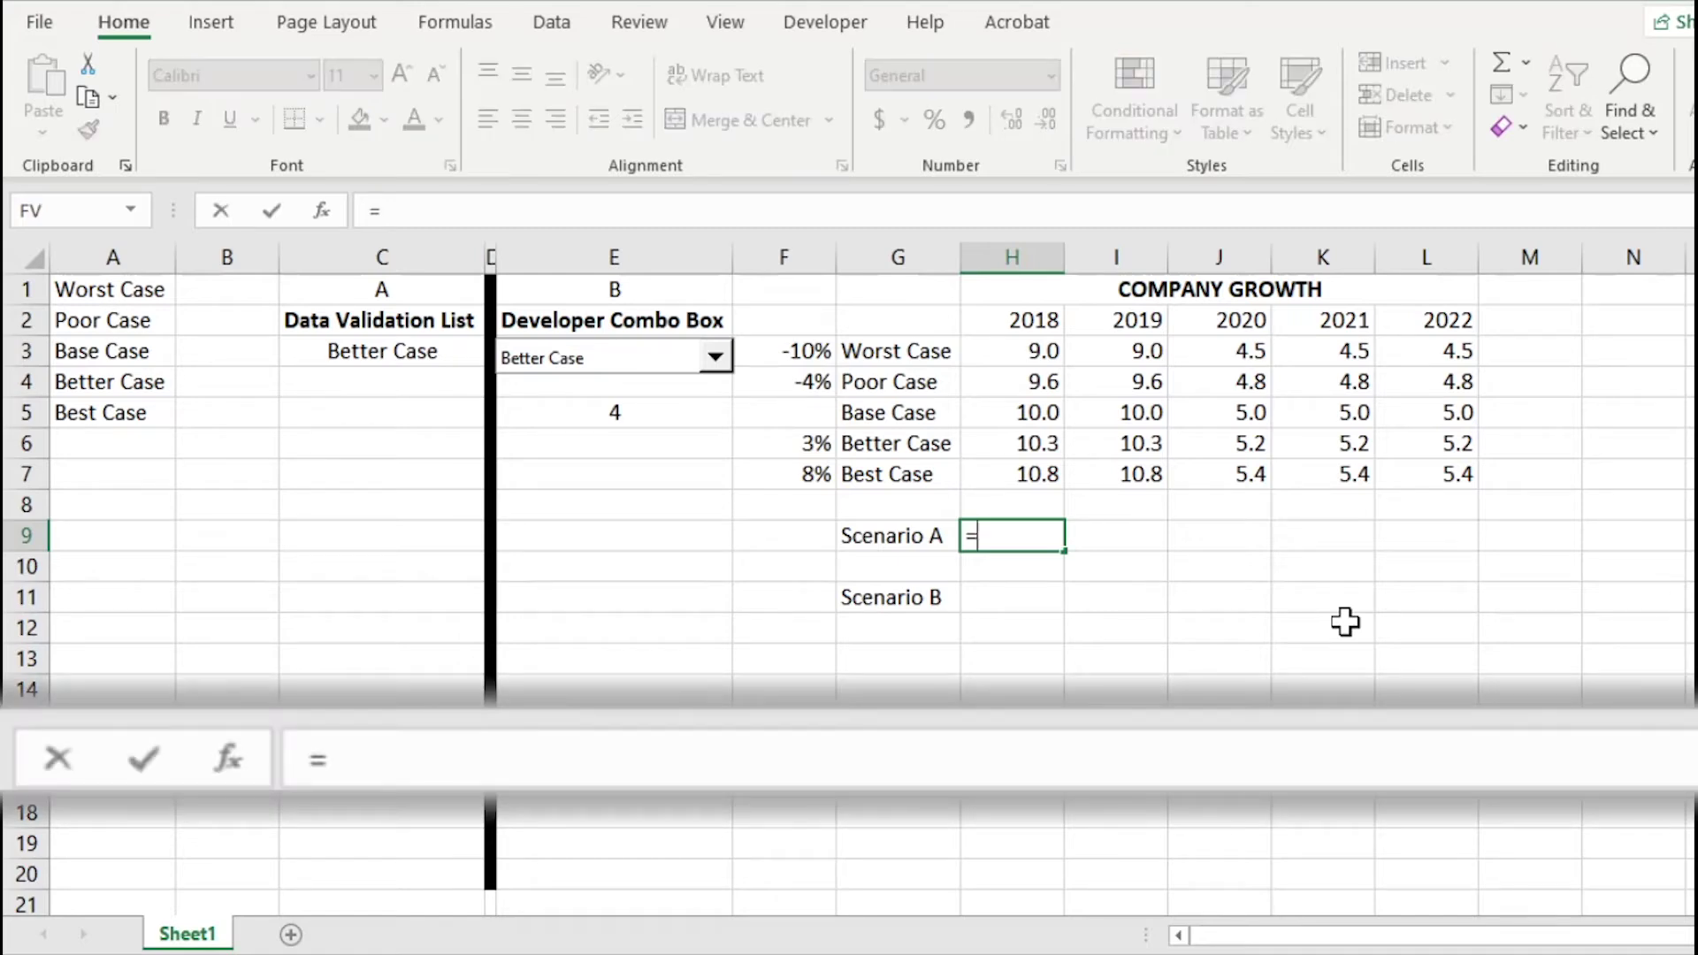
{"action": "type", "text": "index"}
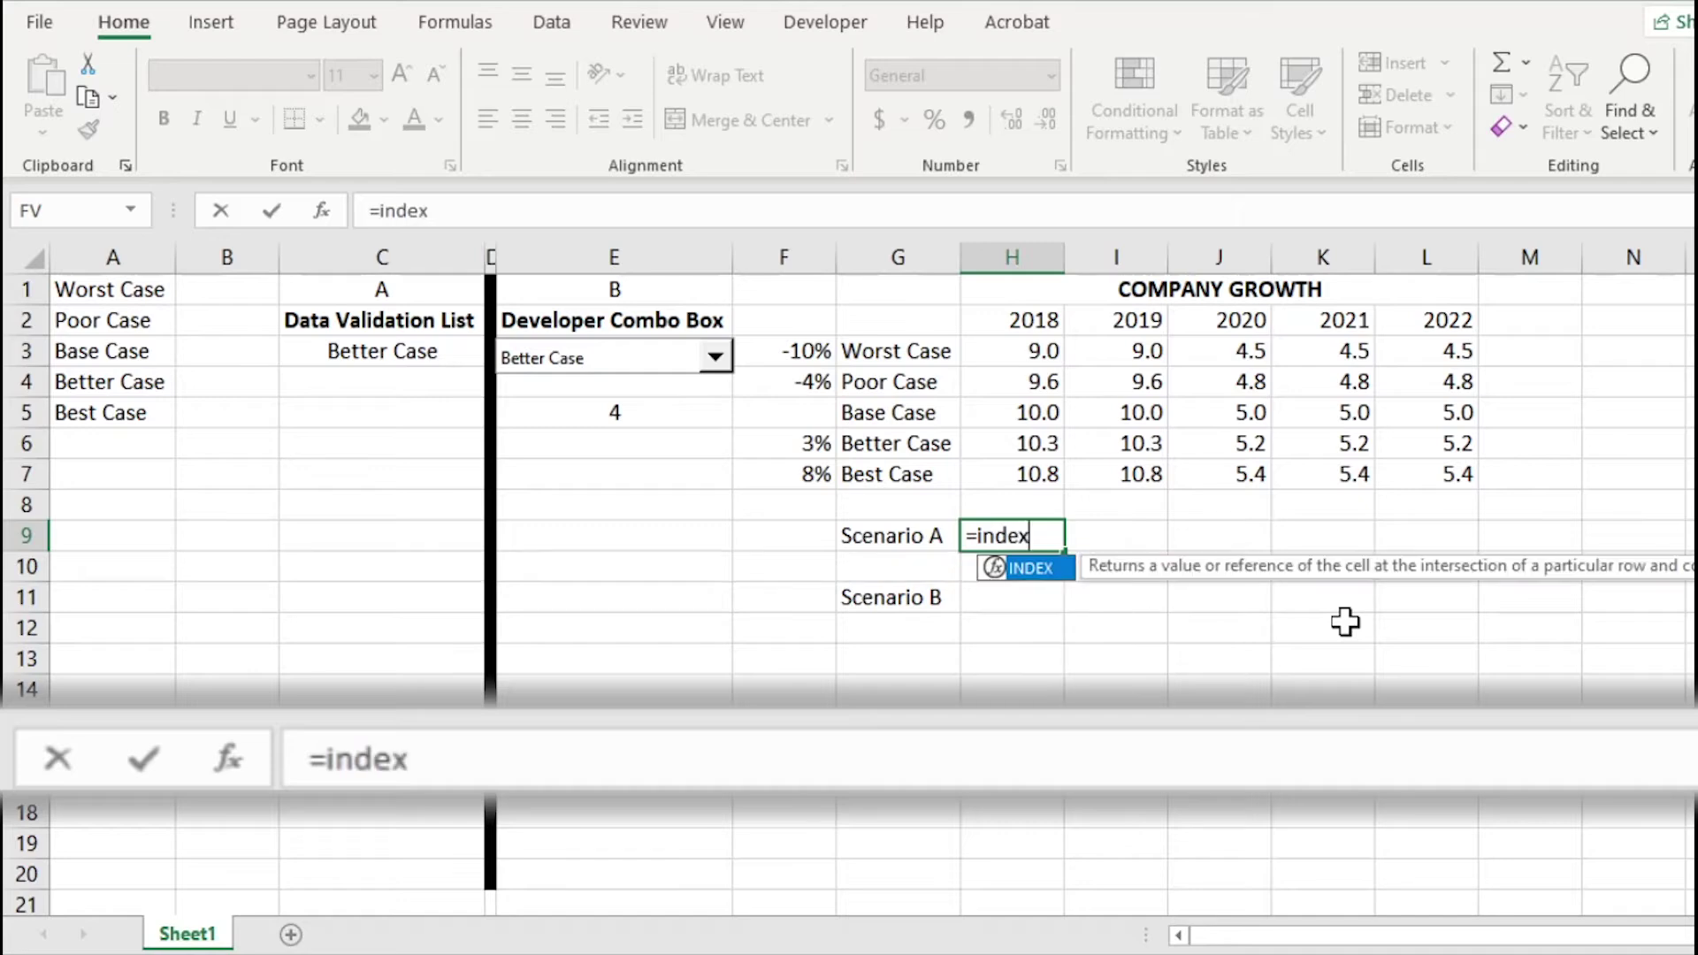
{"action": "key", "text": "Tab"}
{"action": "left_click_drag", "start_coordinate": [1035, 351], "coordinate": [1024, 476]}
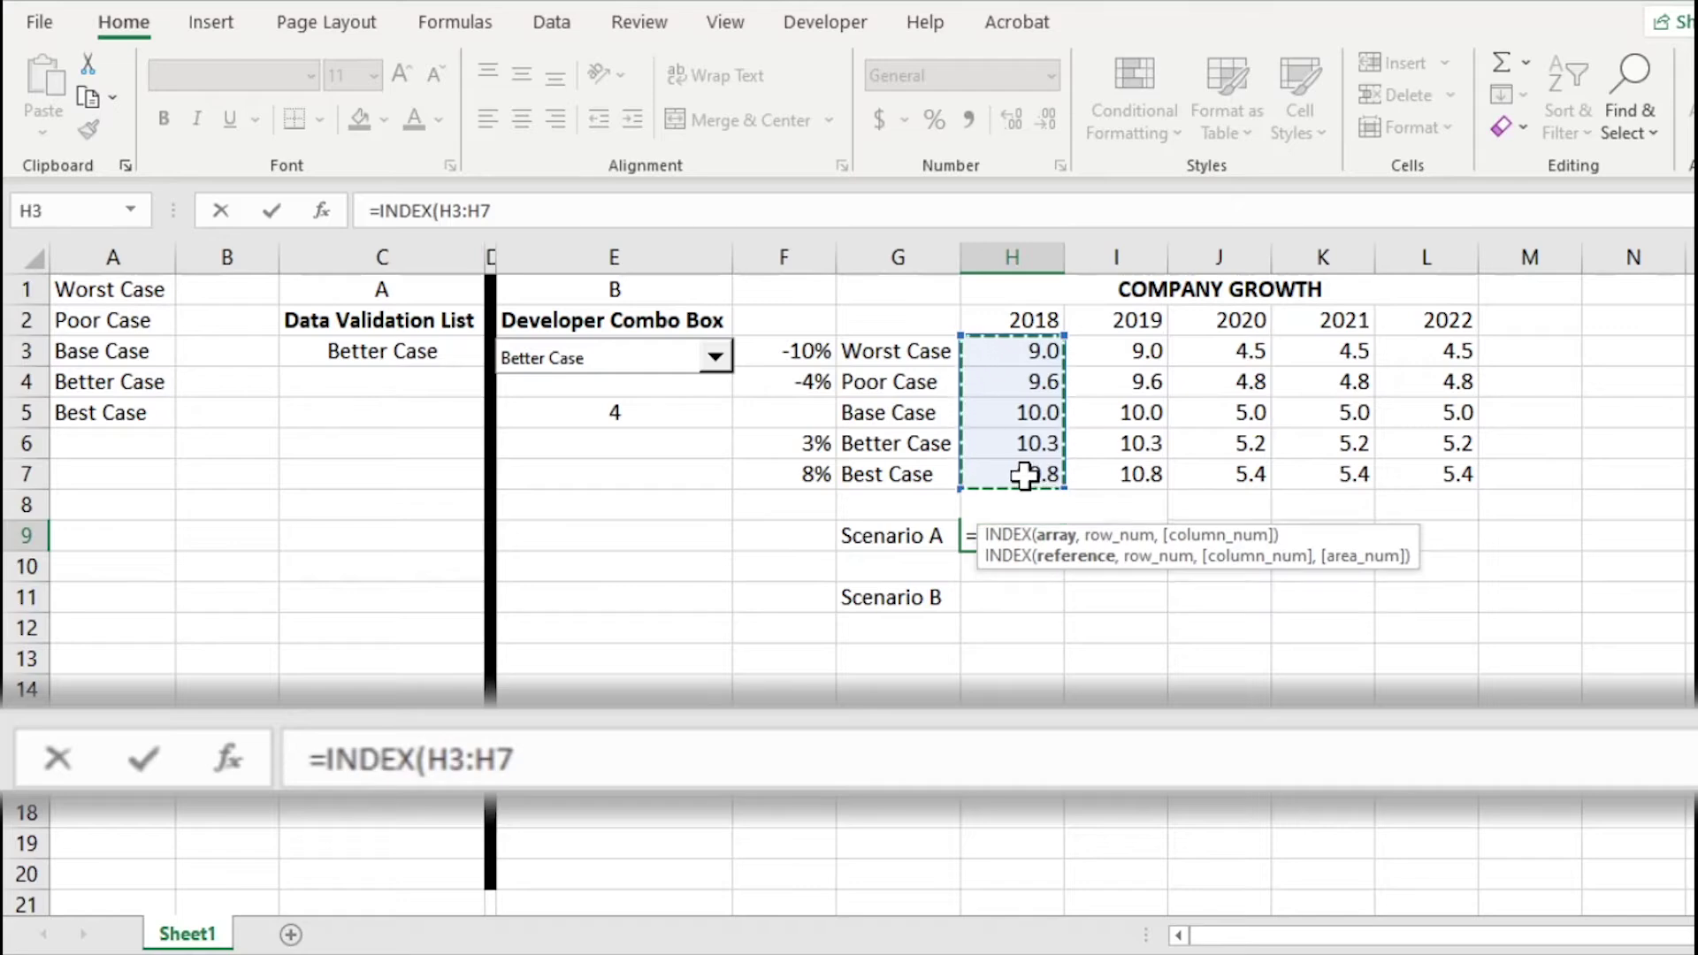
{"action": "key", "text": "F4"}
{"action": "key", "text": "F4"}
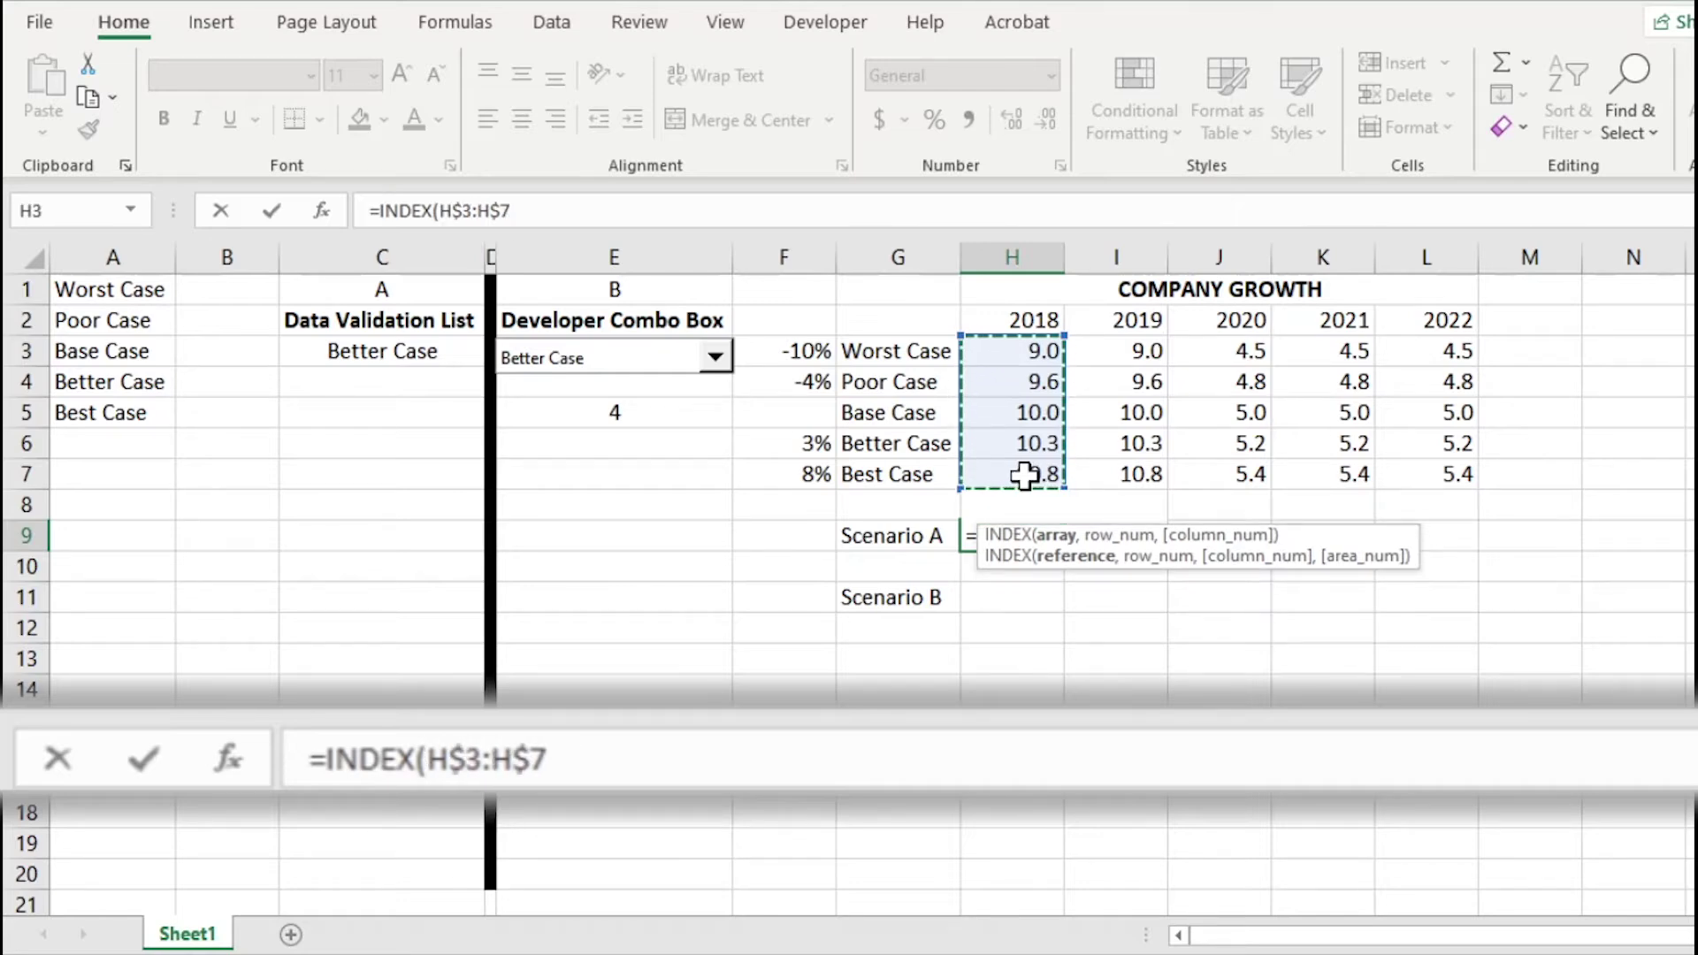
{"action": "type", "text": ",match("}
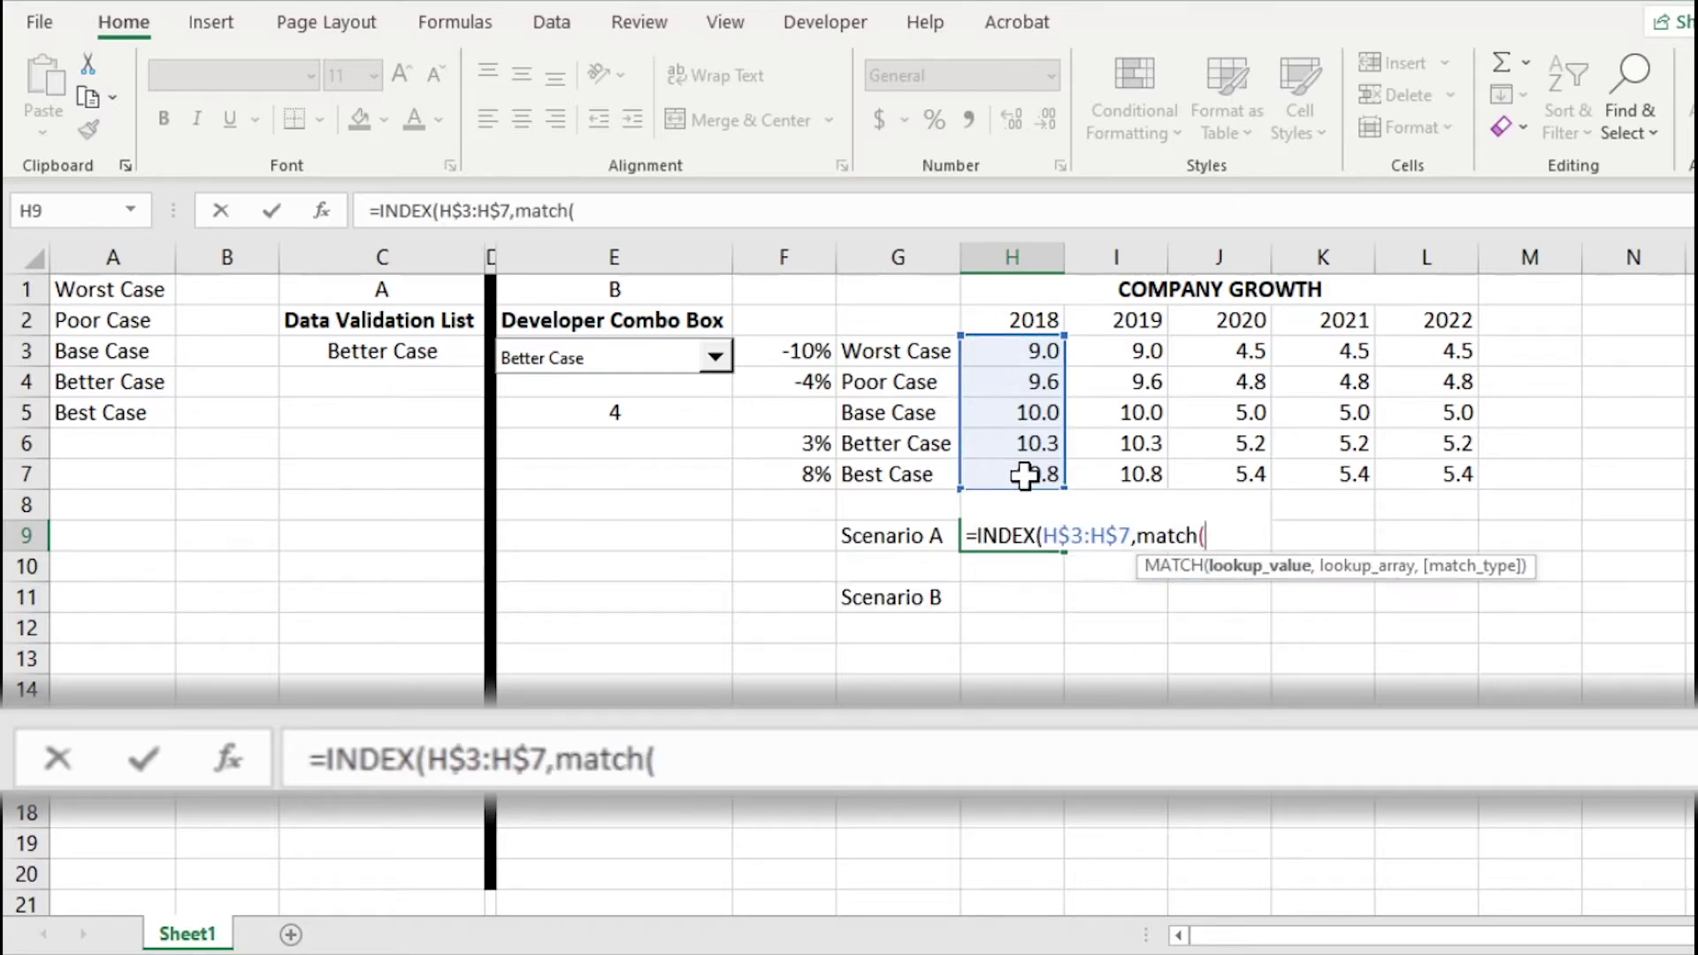
{"action": "type", "text": "c3"}
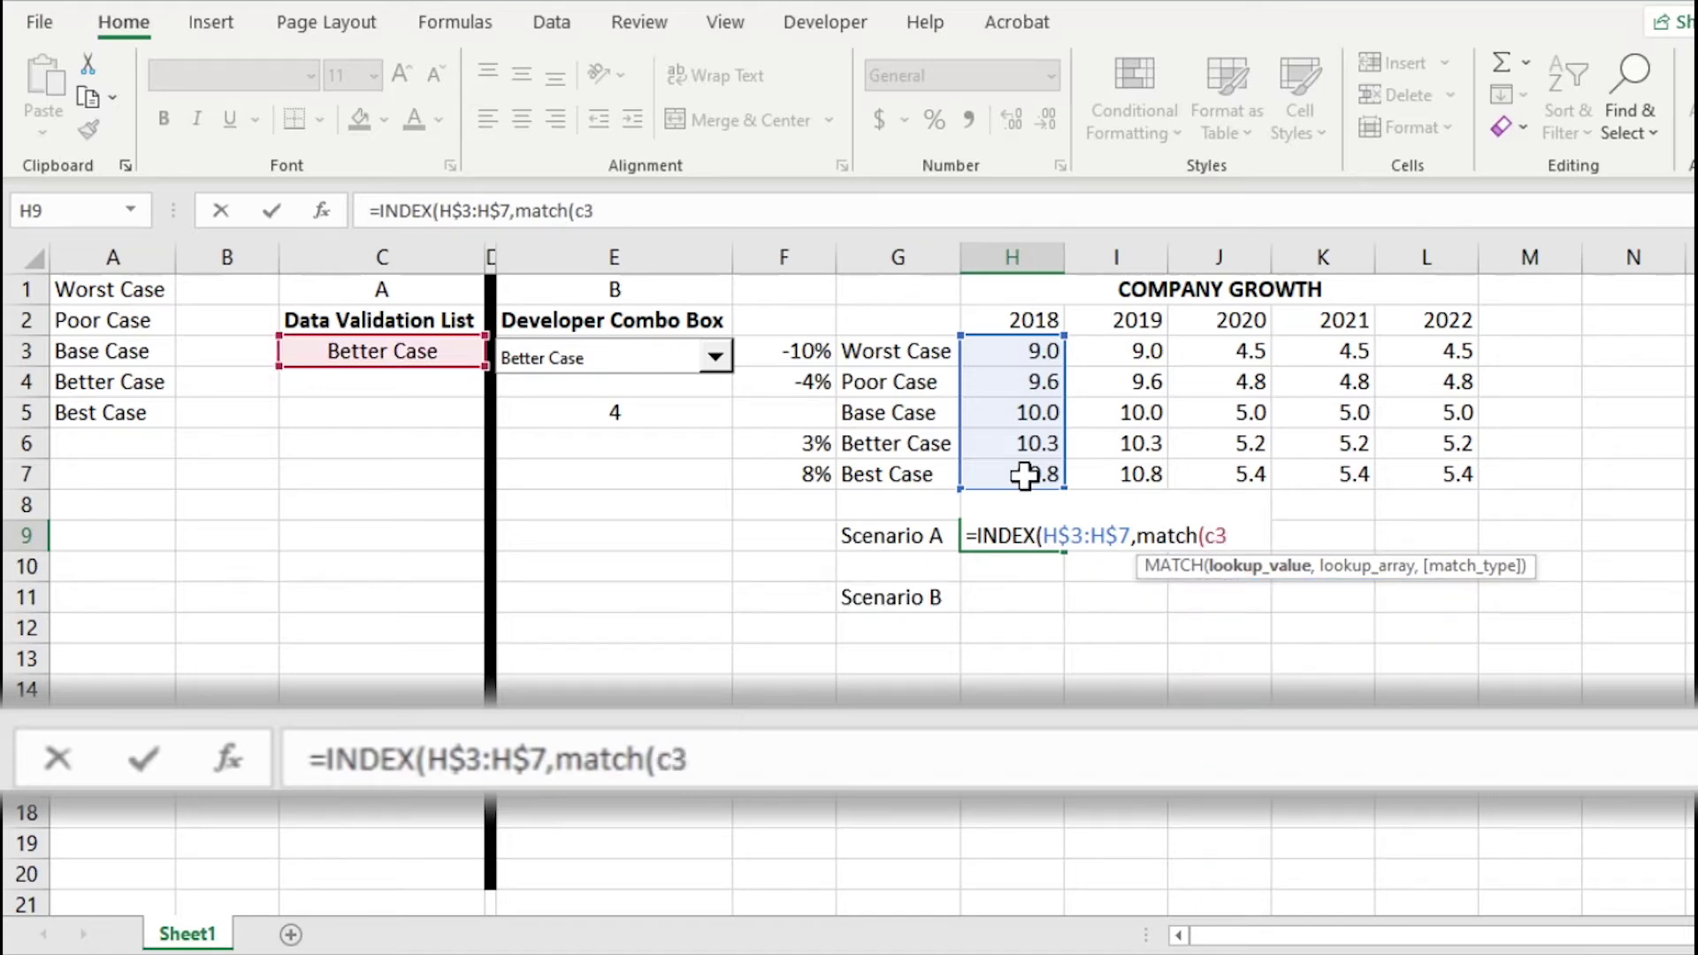
{"action": "key", "text": "F4"}
{"action": "type", "text": ","}
{"action": "left_click_drag", "start_coordinate": [951, 353], "coordinate": [923, 475]}
{"action": "key", "text": "F4"}
{"action": "type", "text": ",0)"}
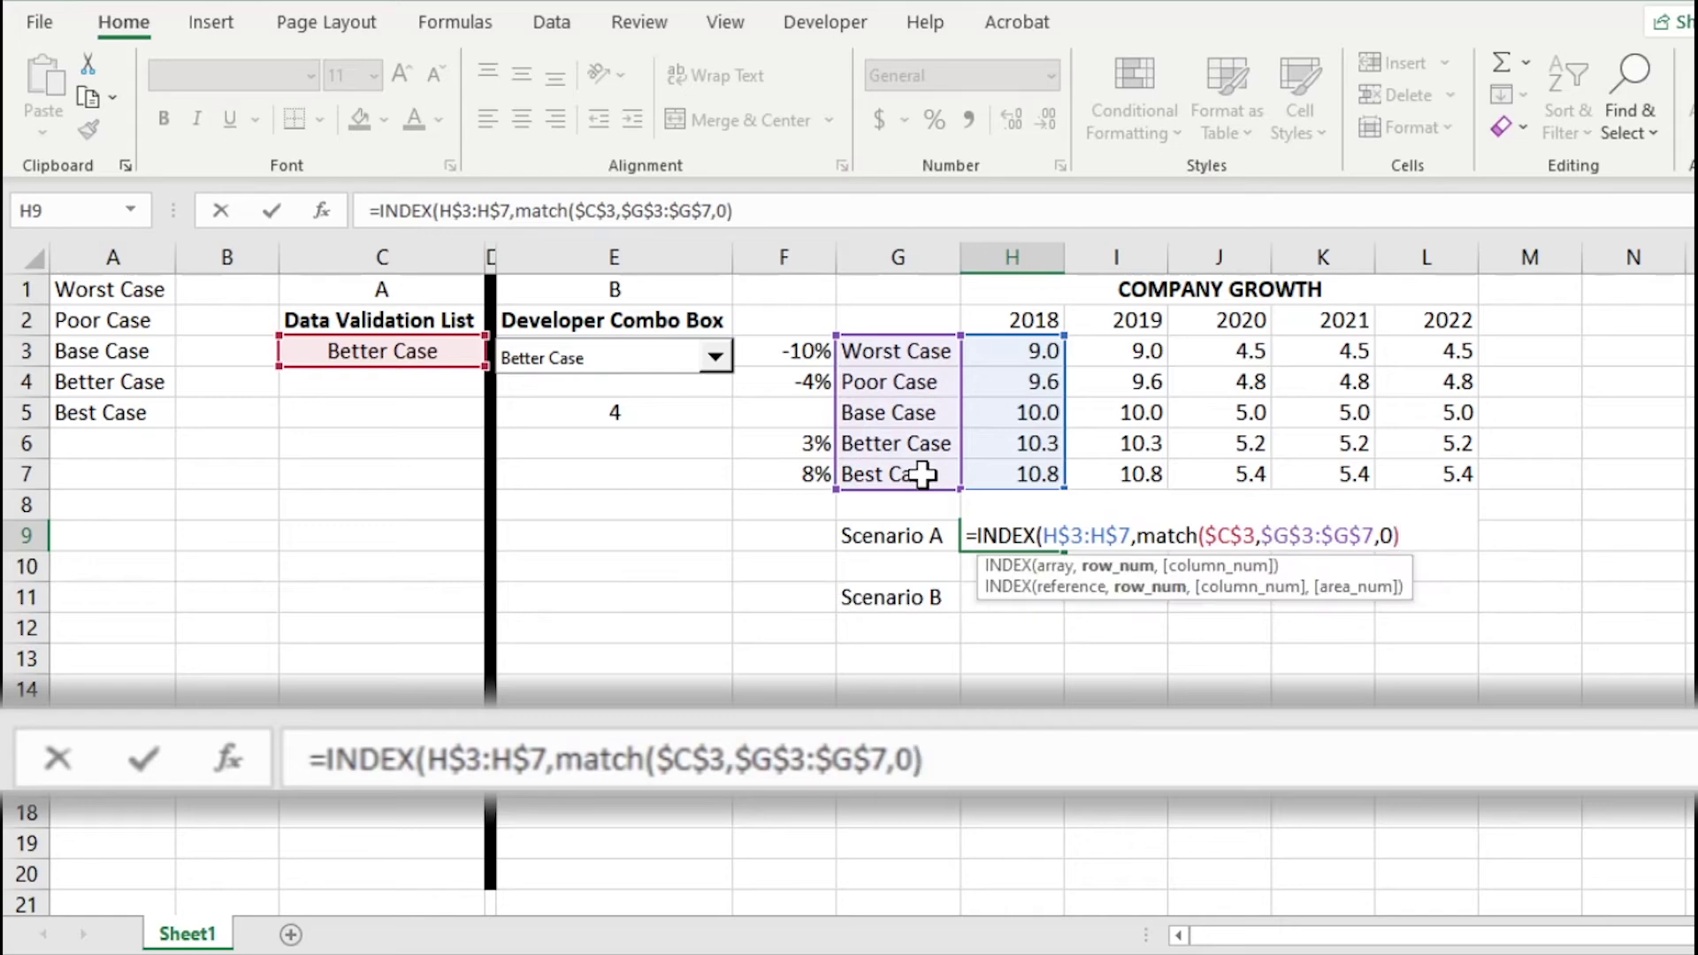
{"action": "type", "text": ")"}
{"action": "key", "text": "Return"}
- Fill the Scenario A formula from H9 across to L9
{"action": "key", "text": "Up"}
{"action": "key", "text": "shift+Right"}
{"action": "key", "text": "shift+Right"}
{"action": "key", "text": "shift+Right"}
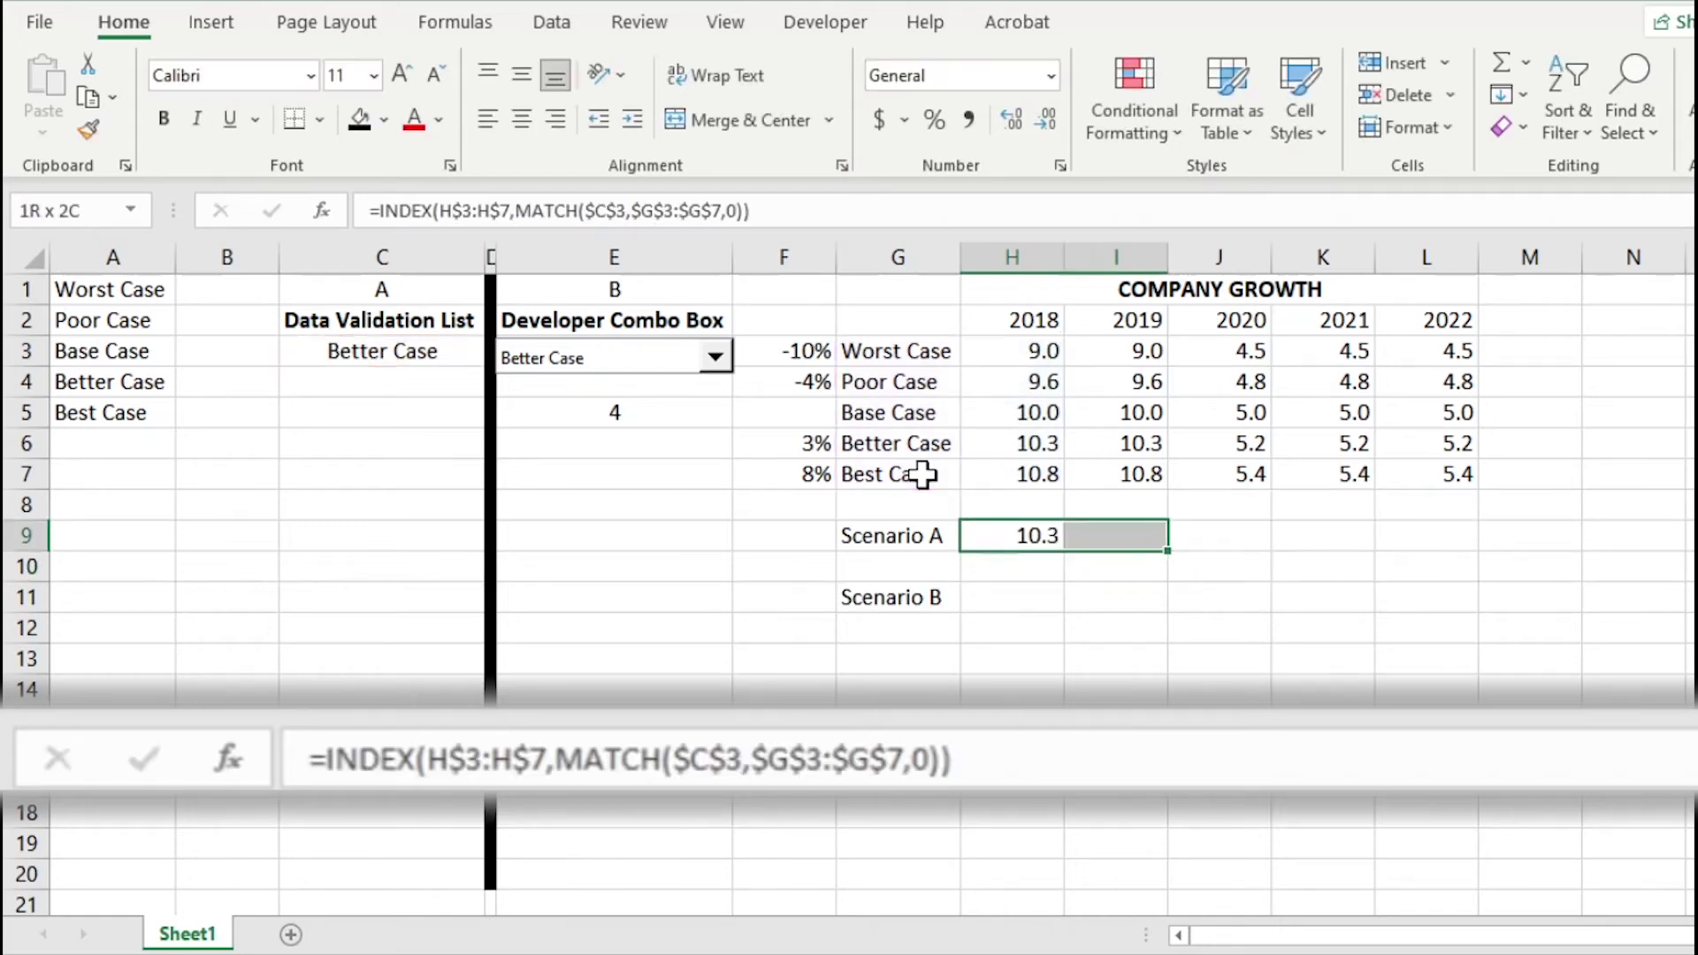
{"action": "key", "text": "shift+Right"}
{"action": "key", "text": "ctrl+r"}
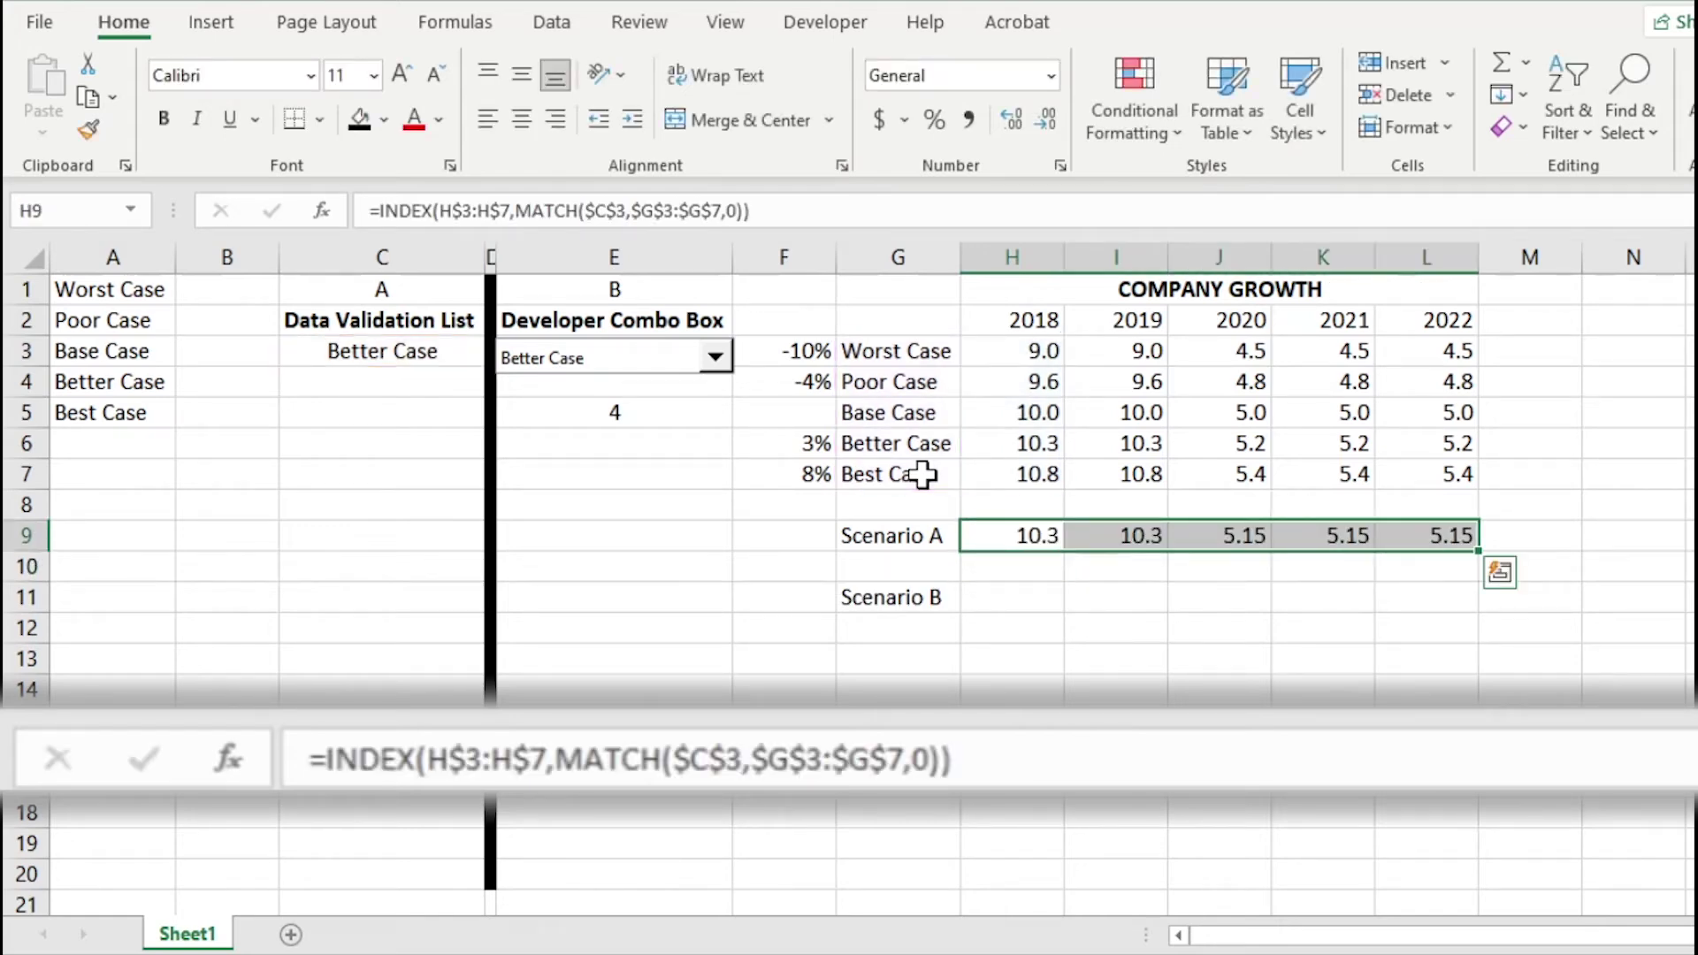
{"action": "key", "text": "shift+Left"}
{"action": "key", "text": "shift+Left"}
{"action": "key", "text": "shift+Left"}
{"action": "key", "text": "shift+Left"}
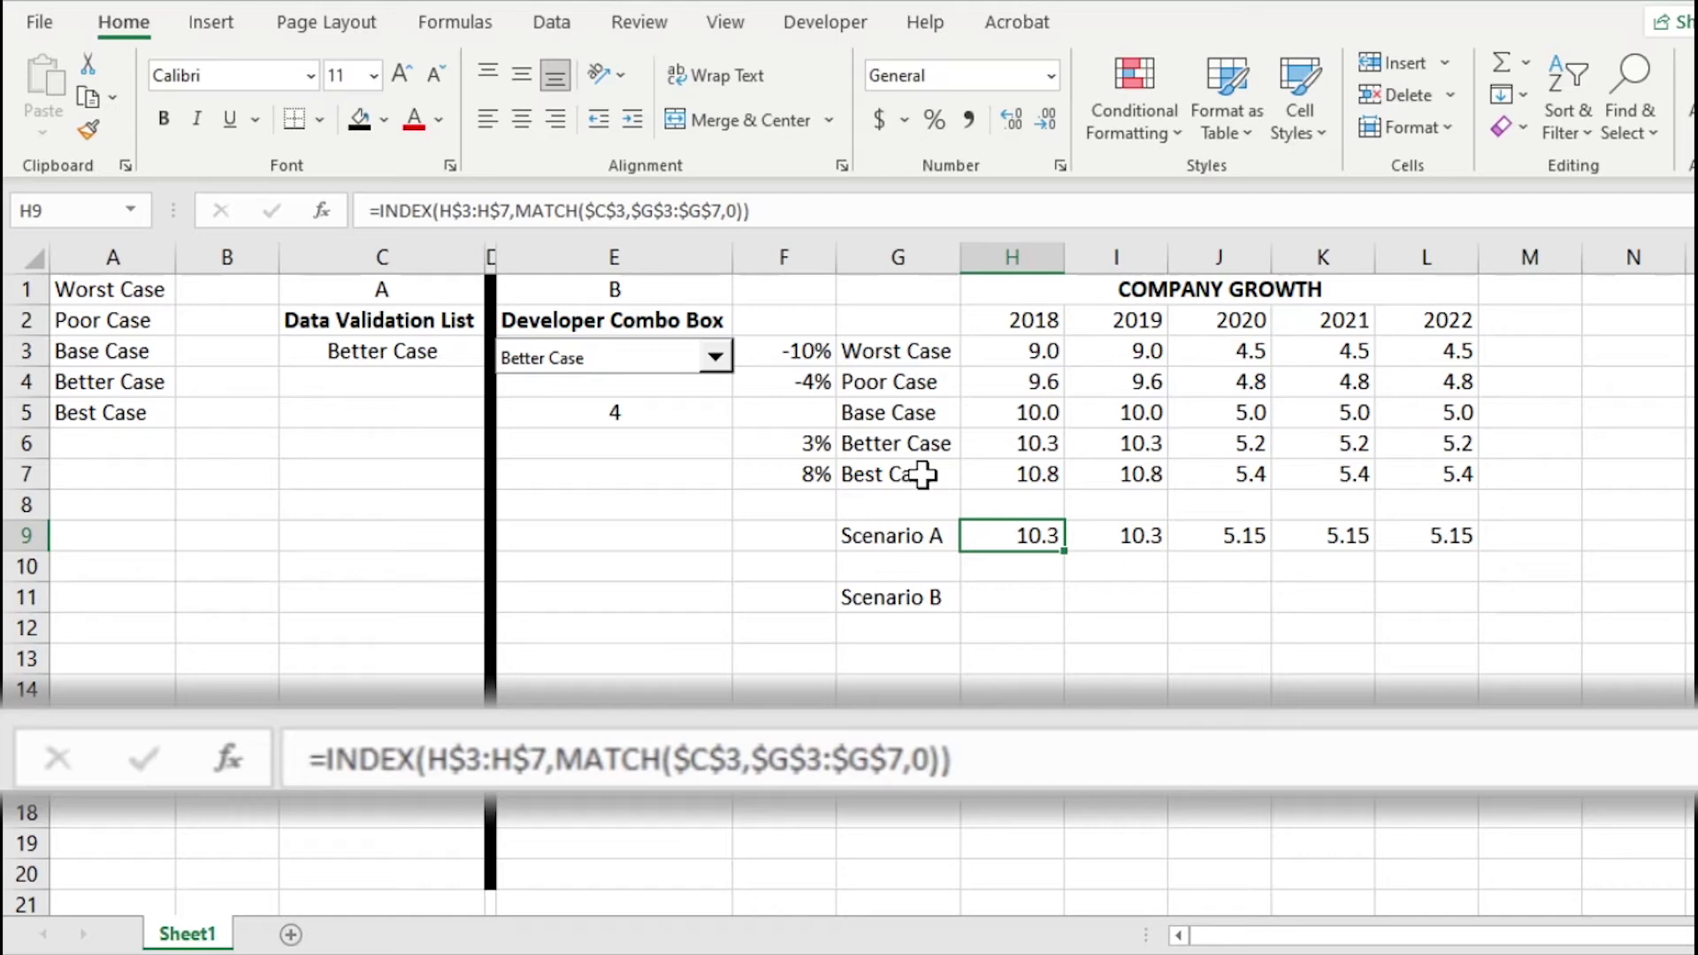
- Start a CHOOSE formula in H11 for Scenario B with the absolute reference $E$5 as its index number
{"action": "key", "text": "Down"}
{"action": "key", "text": "Down"}
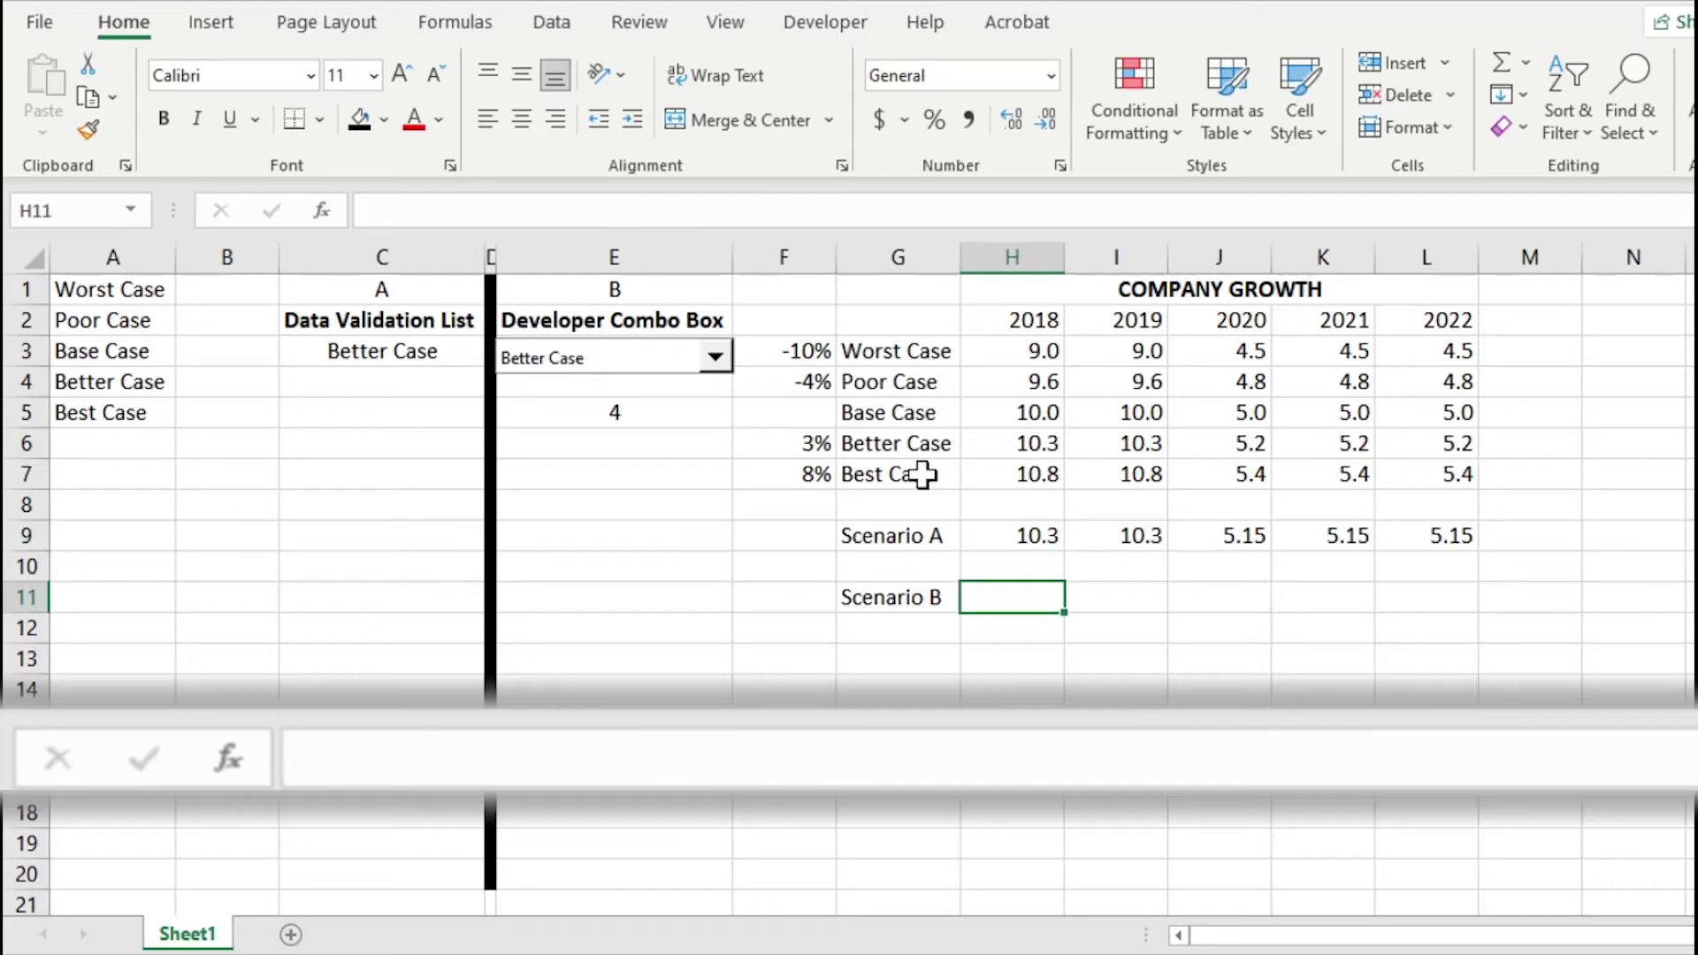
{"action": "type", "text": "=Choo"}
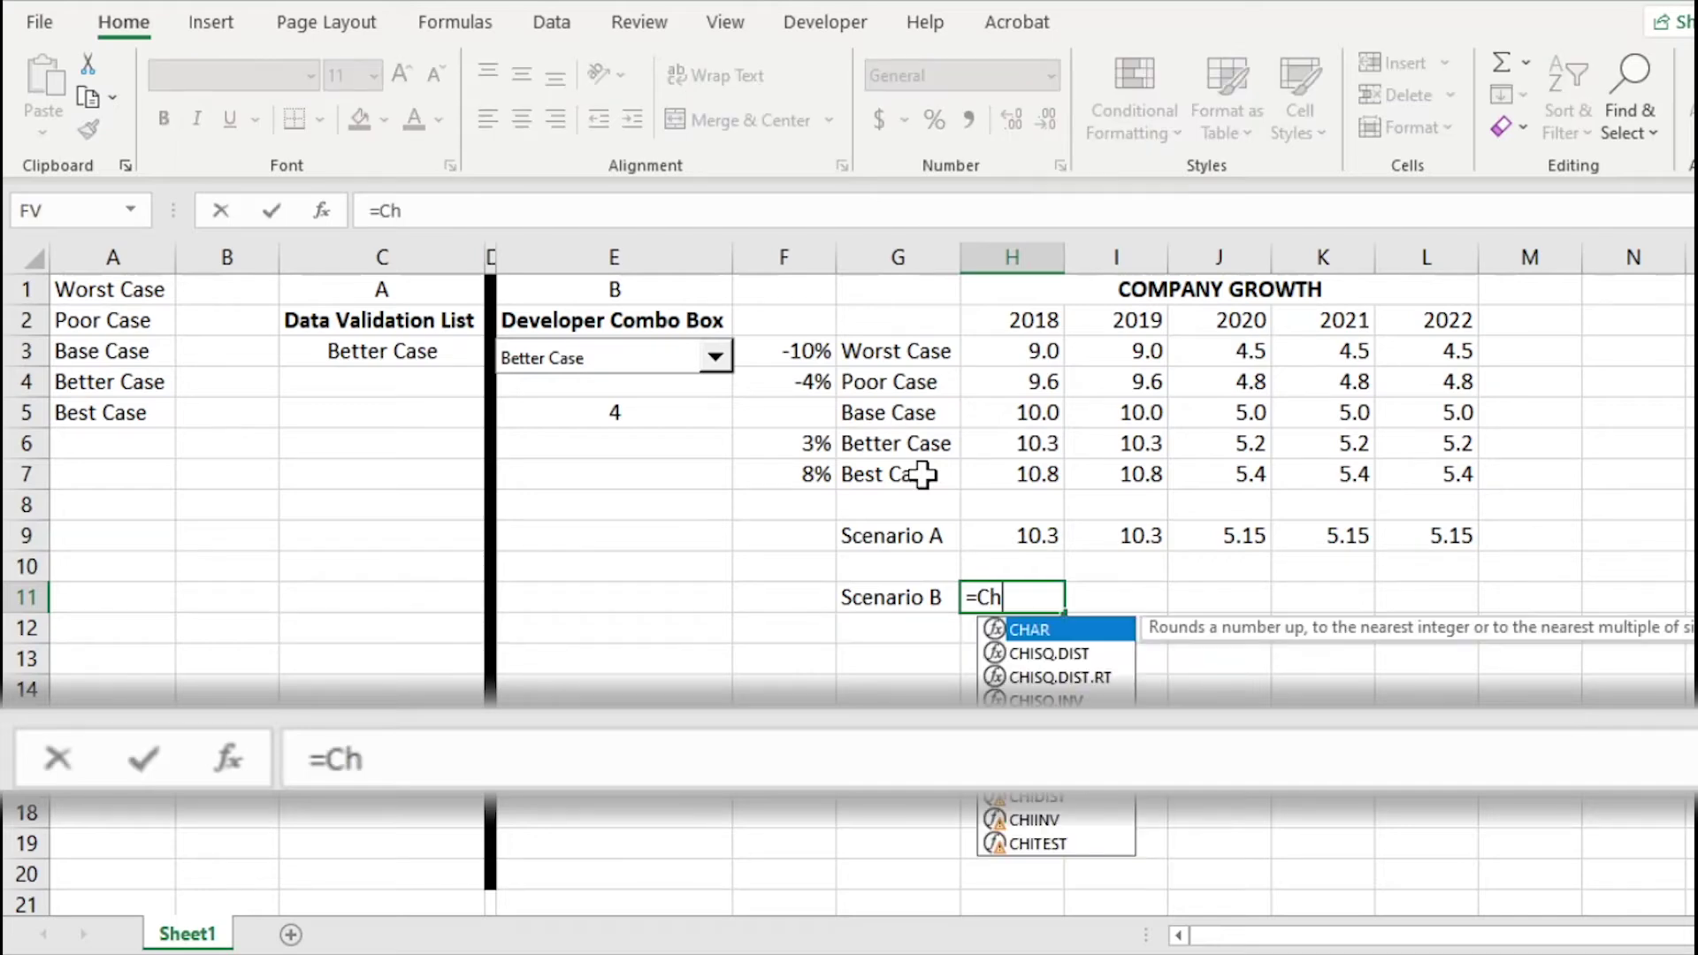
{"action": "key", "text": "Tab"}
{"action": "key", "text": "Left"}
{"action": "key", "text": "Left"}
{"action": "key", "text": "Up"}
{"action": "key", "text": "Left"}
{"action": "key", "text": "Left"}
{"action": "key", "text": "Up"}
{"action": "key", "text": "Up"}
{"action": "key", "text": "Up"}
{"action": "key", "text": "Up"}
{"action": "key", "text": "Right"}
{"action": "key", "text": "Up"}
{"action": "key", "text": "F4"}
{"action": "type", "text": ","}
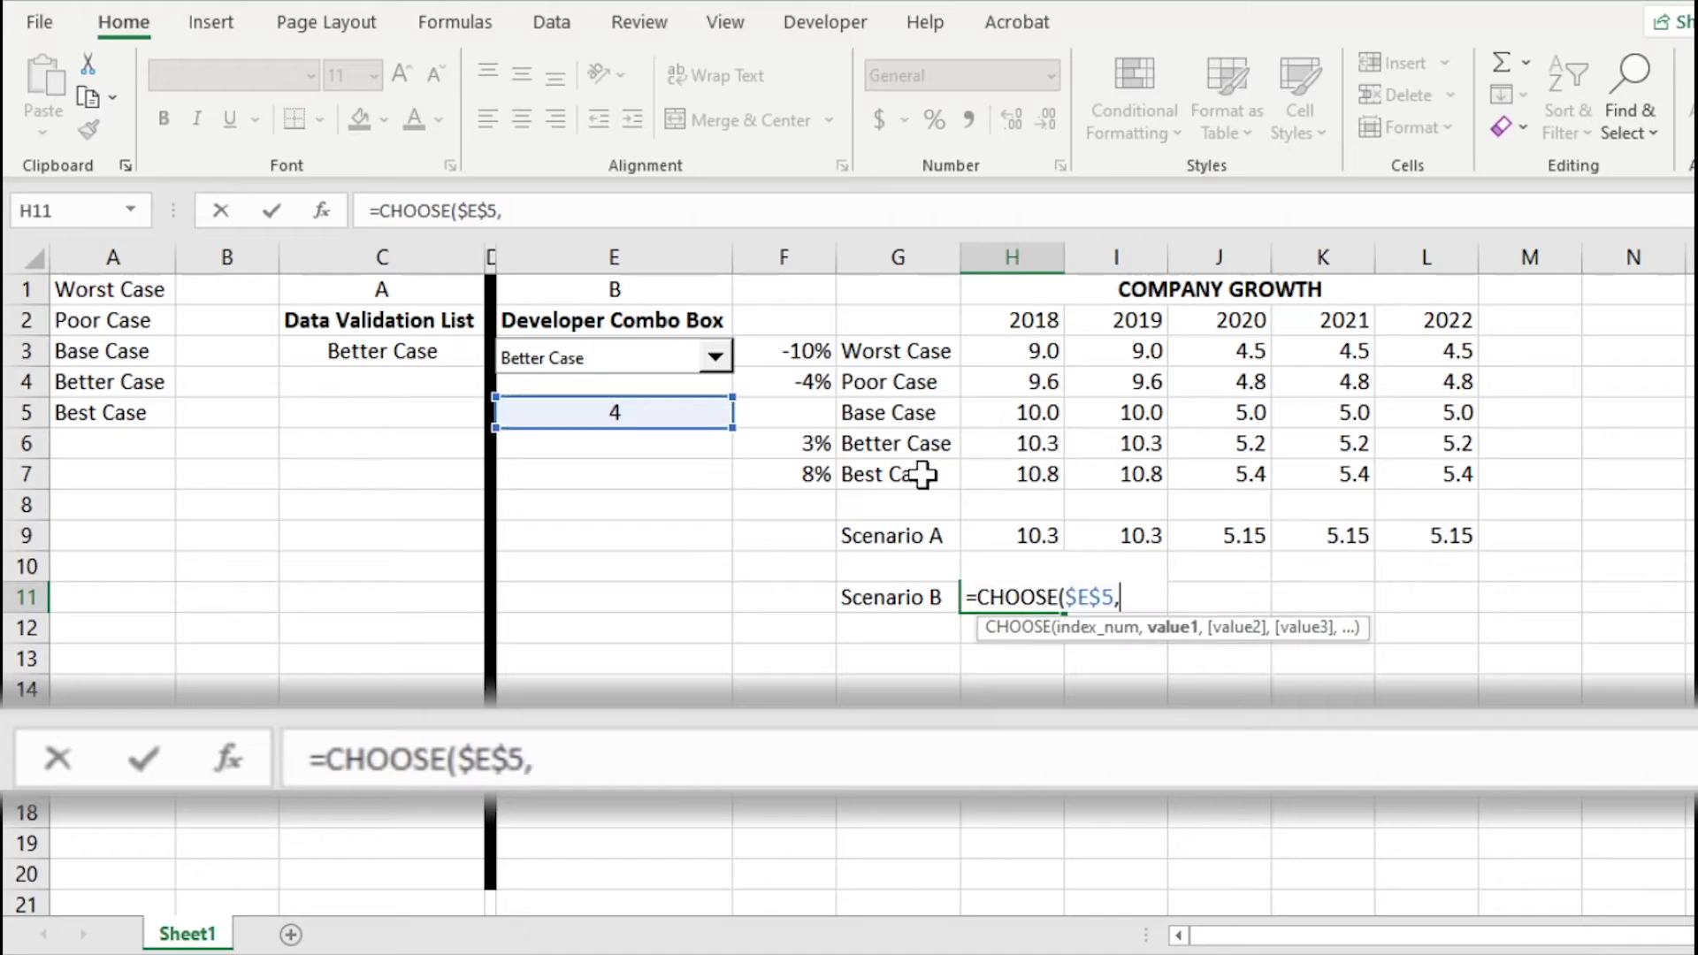
- Add H3, H4, H5, H6 and H7 as the five values of the CHOOSE formula
{"action": "left_click", "coordinate": [1024, 351]}
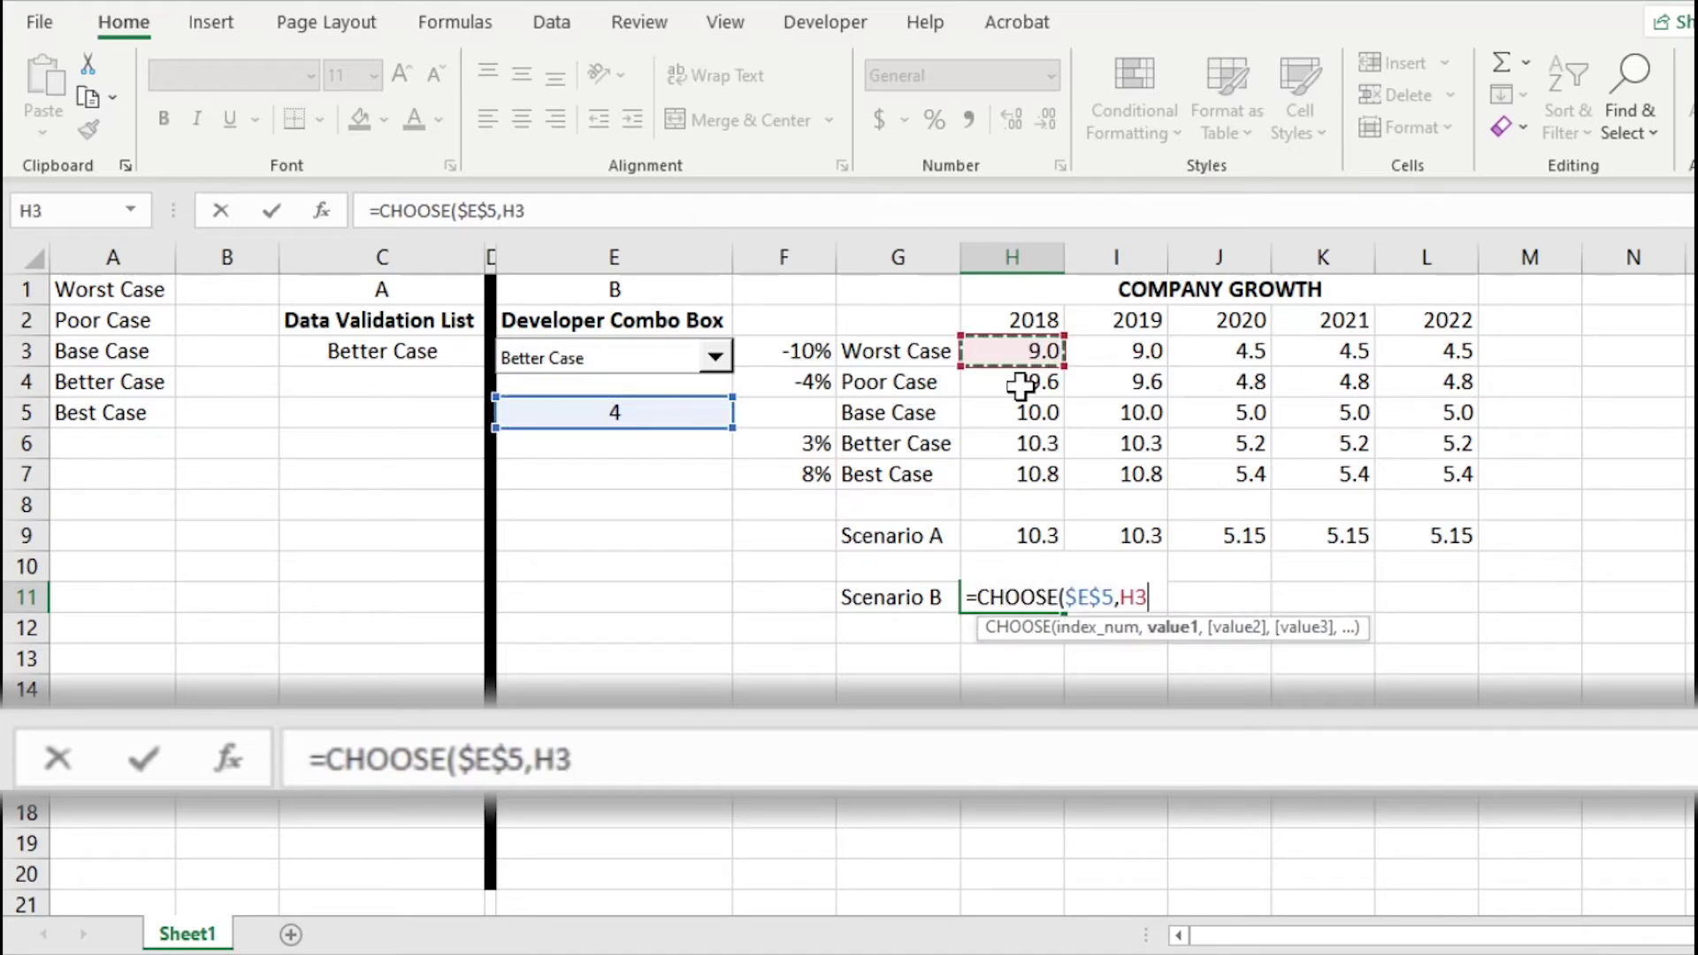
{"action": "type", "text": ","}
{"action": "left_click", "coordinate": [1021, 383]}
{"action": "type", "text": ","}
{"action": "left_click", "coordinate": [1022, 412]}
{"action": "type", "text": ","}
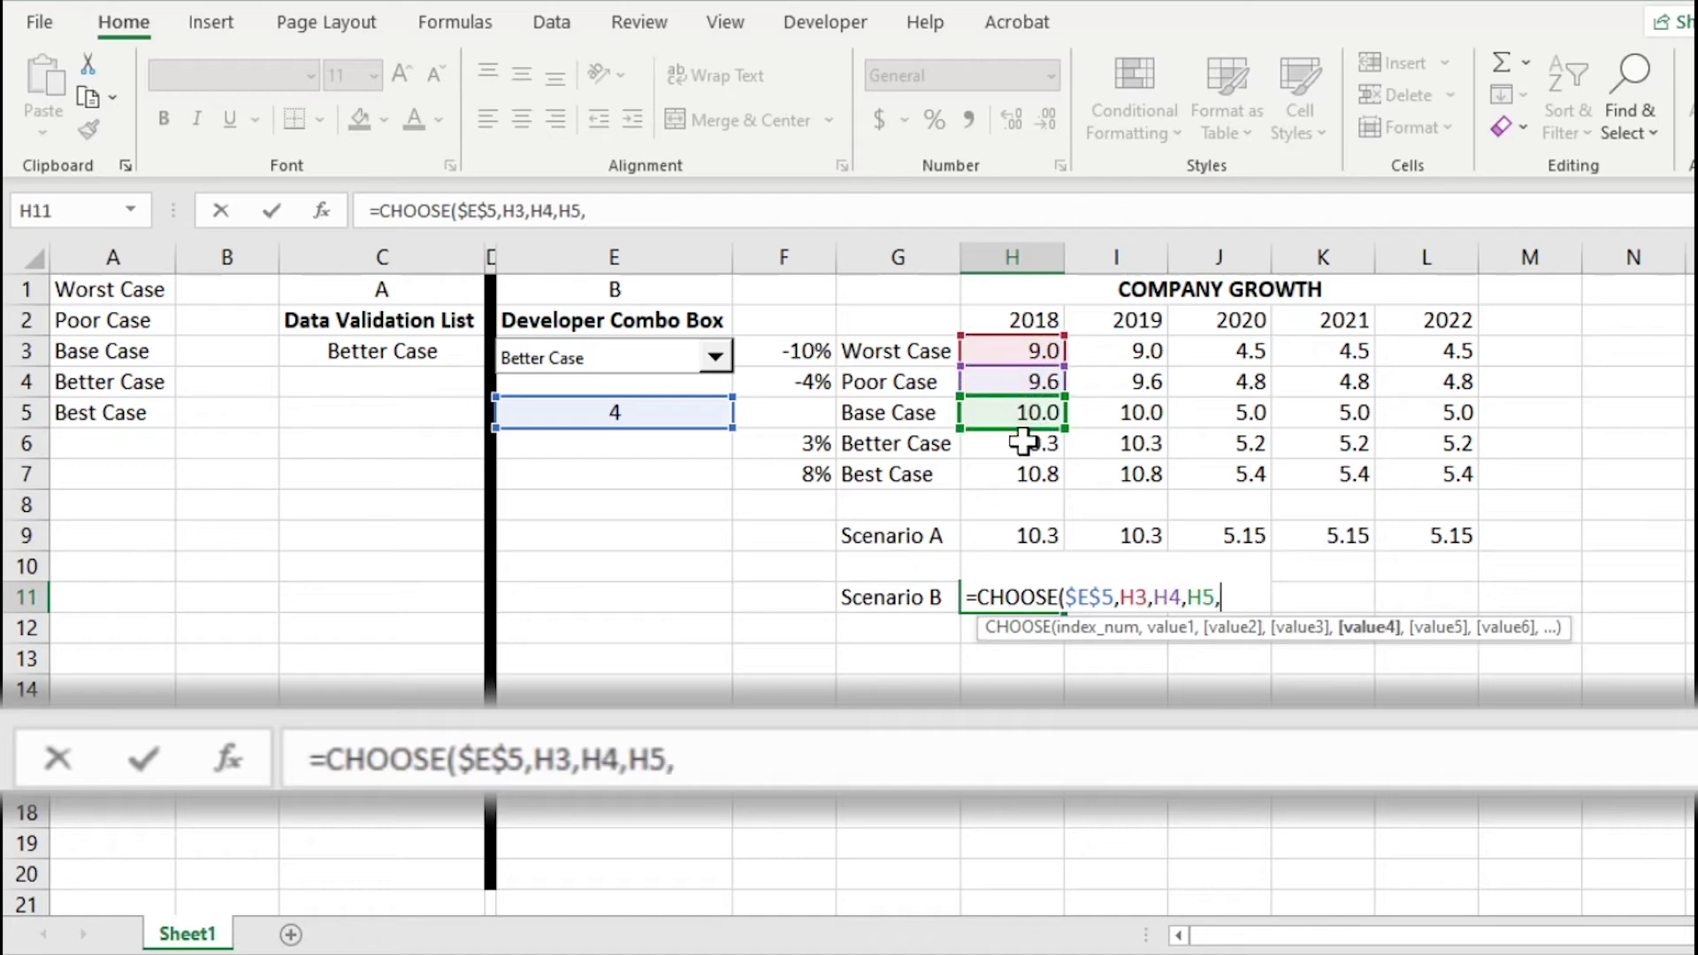
{"action": "left_click", "coordinate": [1022, 443]}
{"action": "type", "text": ","}
{"action": "left_click", "coordinate": [1009, 477]}
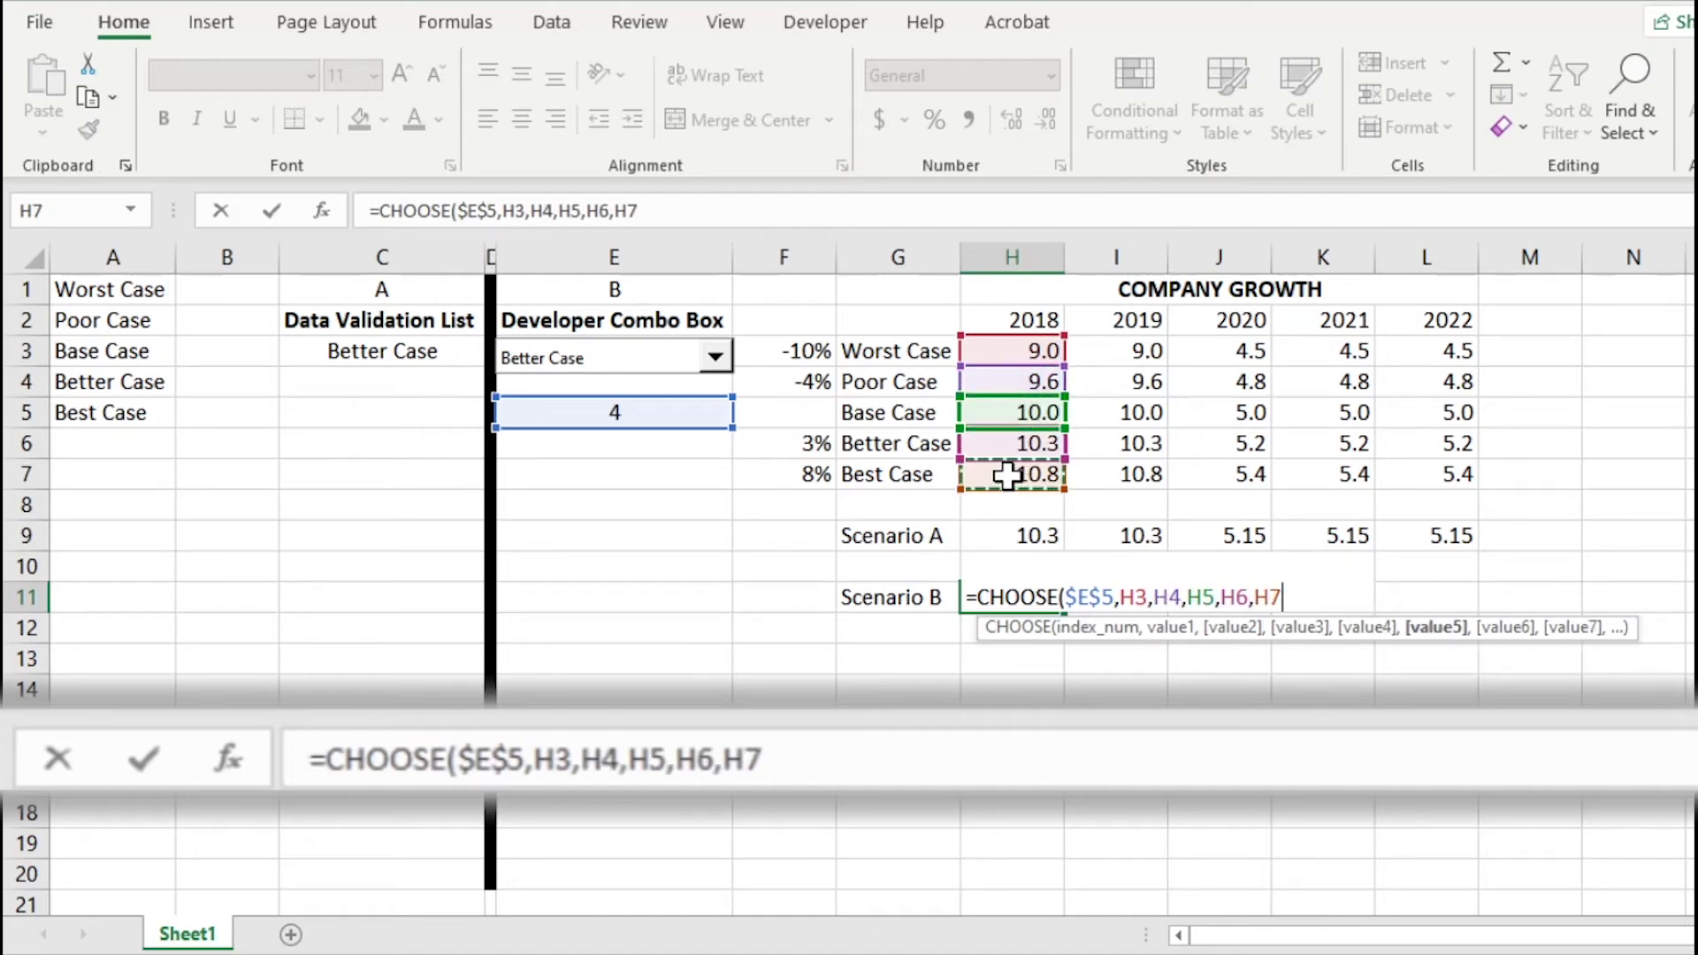
- Lock the rows of the value references so H11 contains =CHOOSE($E$5,H$3,H$4,H$5,H$6,H$7), and enter the formula
{"action": "left_click", "coordinate": [1135, 598]}
{"action": "key", "text": "F4"}
{"action": "key", "text": "F4"}
{"action": "left_click", "coordinate": [1186, 597]}
{"action": "key", "text": "F4"}
{"action": "key", "text": "F4"}
{"action": "left_click", "coordinate": [1227, 597]}
{"action": "key", "text": "F4"}
{"action": "key", "text": "F4"}
{"action": "left_click", "coordinate": [1274, 598]}
{"action": "key", "text": "F4"}
{"action": "key", "text": "F4"}
{"action": "left_click", "coordinate": [1327, 598]}
{"action": "key", "text": "F4"}
{"action": "key", "text": "F4"}
{"action": "key", "text": "Return"}
- Fill the Scenario B formula from H11 across to L11
{"action": "key", "text": "Up"}
{"action": "key", "text": "shift+Right"}
{"action": "key", "text": "shift+Right"}
{"action": "key", "text": "shift+Right"}
{"action": "key", "text": "shift+Right"}
{"action": "key", "text": "ctrl+r"}
{"action": "key", "text": "Left"}
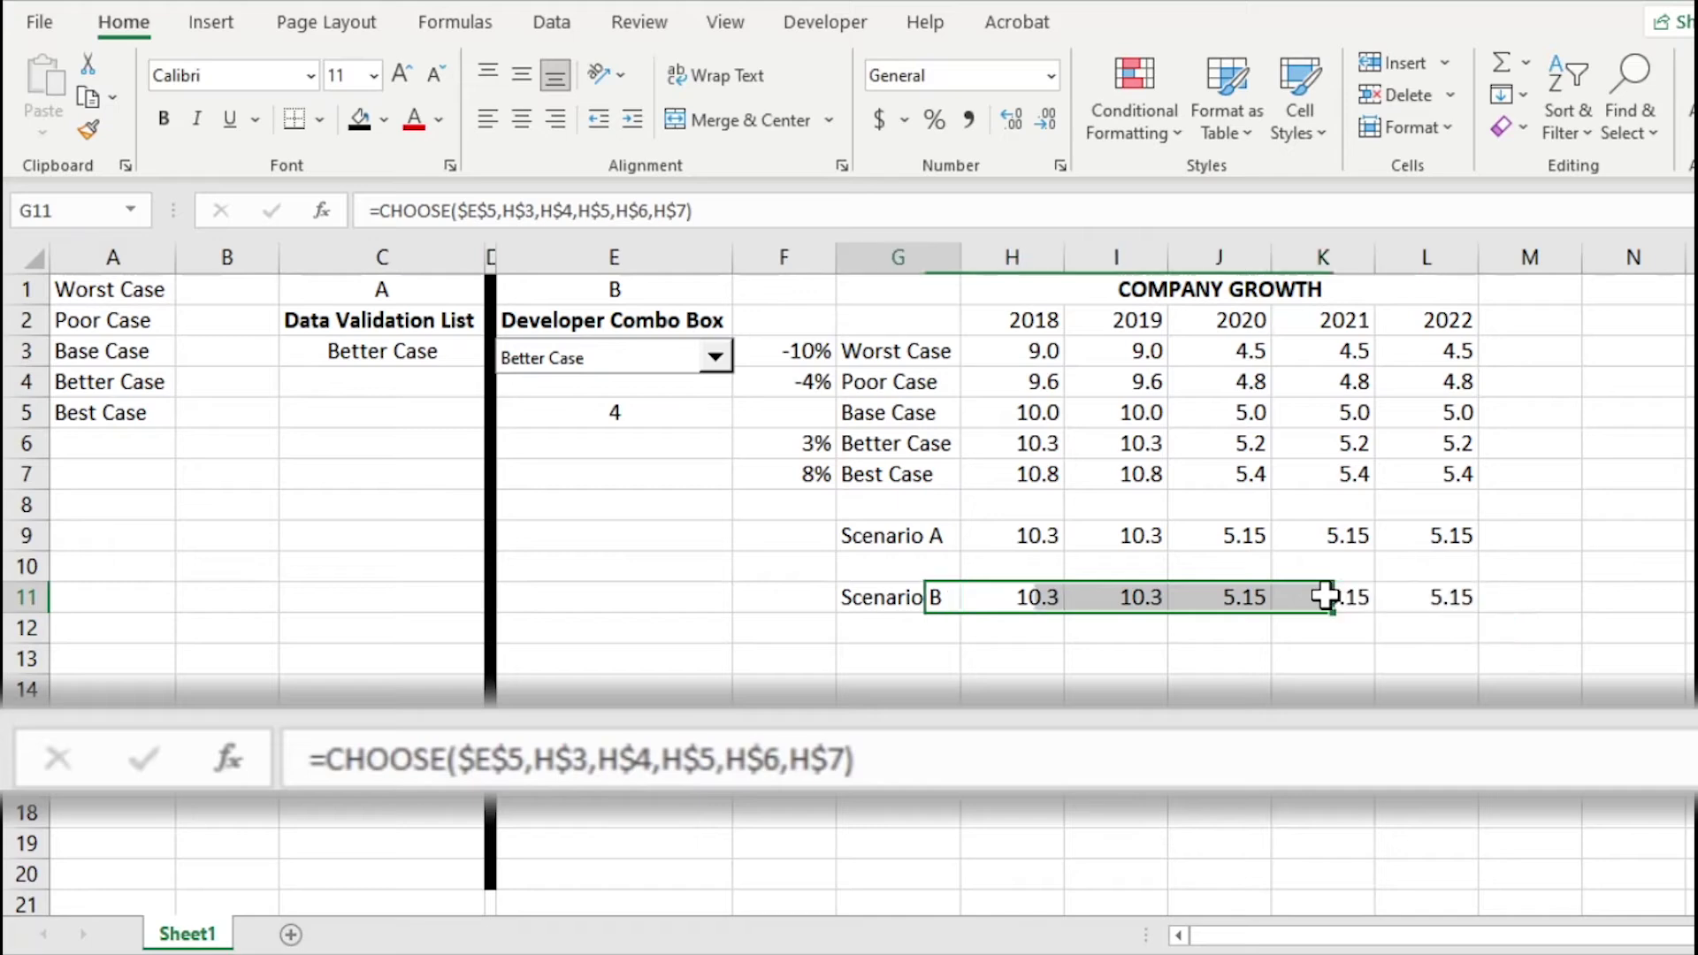
- Choose Poor Case in the data validation list in C3 and Worst Case in the combo box
{"action": "key", "text": "Up"}
{"action": "key", "text": "Left"}
{"action": "key", "text": "Up"}
{"action": "key", "text": "Right"}
{"action": "left_click", "coordinate": [469, 354]}
{"action": "left_click", "coordinate": [497, 354]}
{"action": "left_click", "coordinate": [440, 396]}
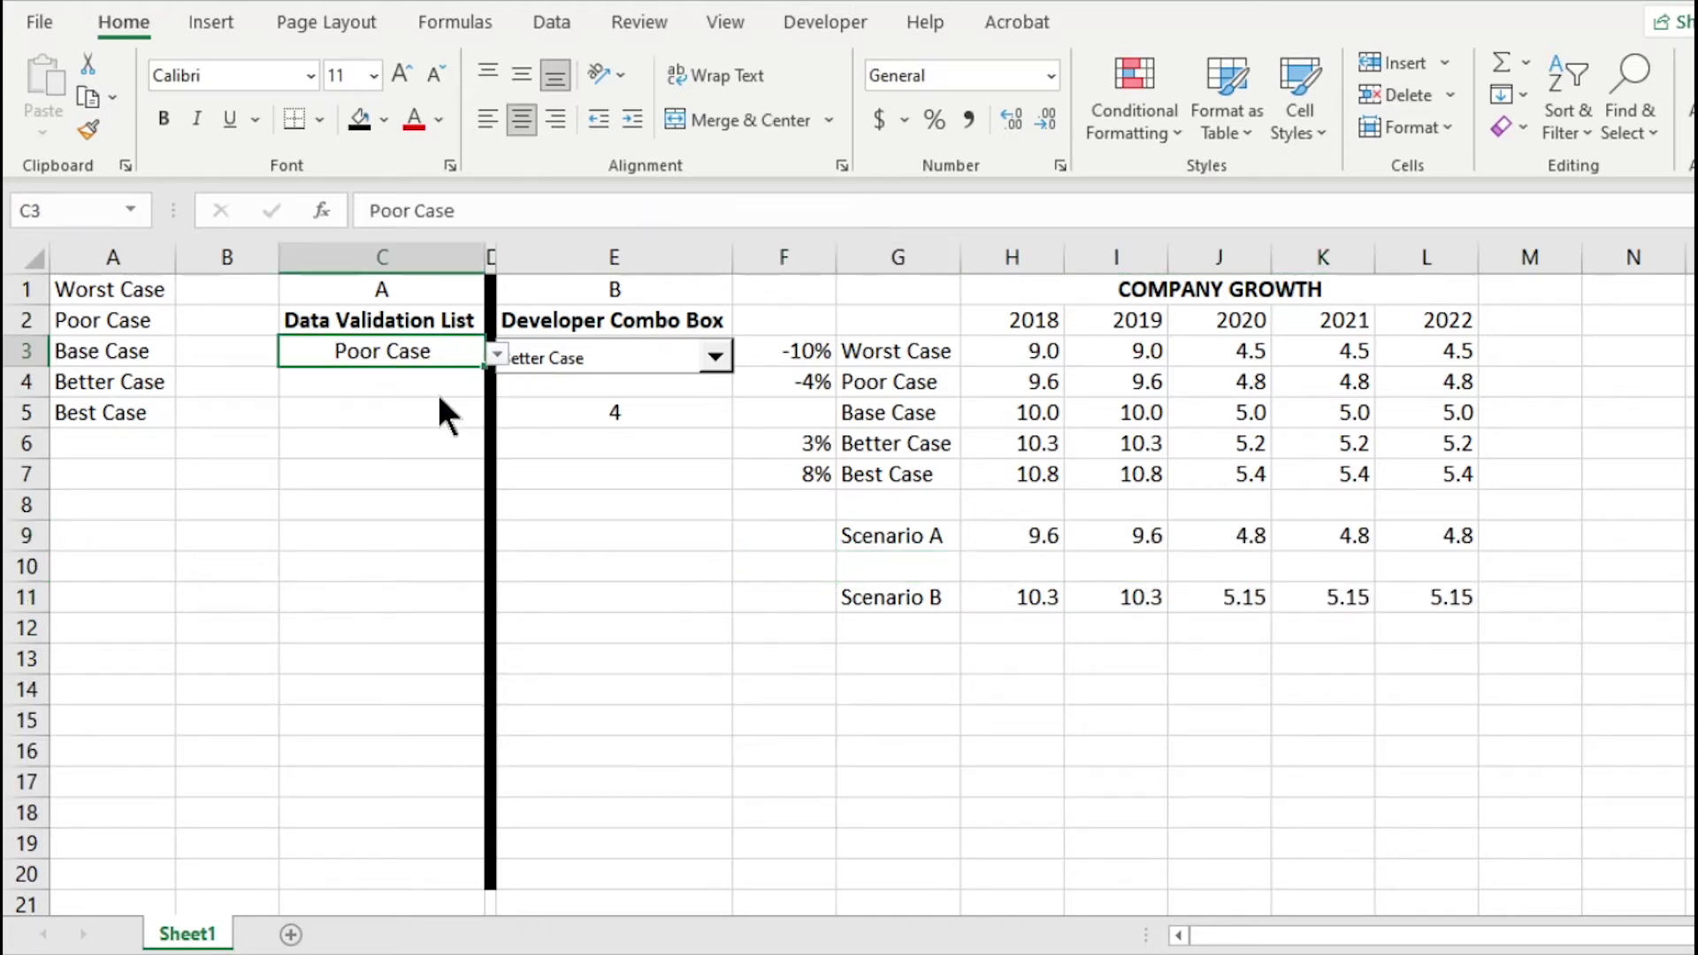
{"action": "left_click", "coordinate": [717, 357]}
{"action": "left_click", "coordinate": [671, 384]}
- Format the Scenario A and Scenario B values in H9:L11 as numbers with one decimal place
{"action": "left_click_drag", "start_coordinate": [1022, 532], "coordinate": [1448, 602]}
{"action": "key", "text": "ctrl+shift+1"}
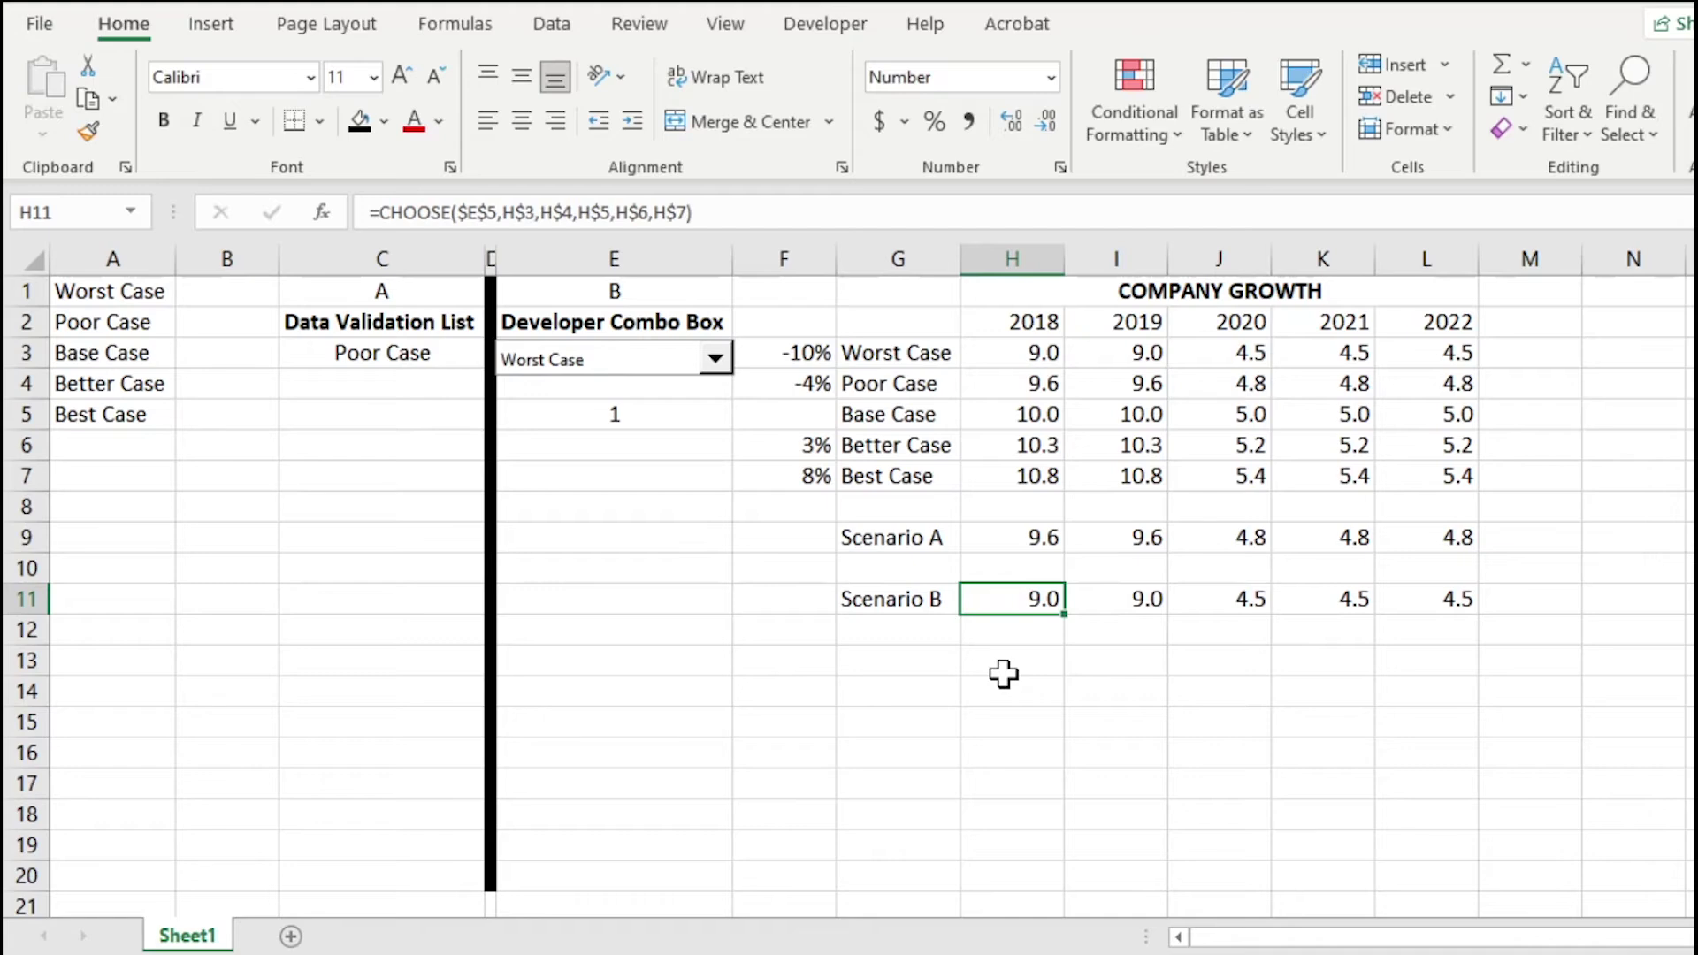
{"action": "left_click", "coordinate": [1005, 662]}
- Examine the arguments of the CHOOSE formula in H11 one by one without changing it
{"action": "key", "text": "Left"}
{"action": "key", "text": "Left"}
{"action": "key", "text": "Left"}
{"action": "key", "text": "Left"}
{"action": "key", "text": "Left"}
{"action": "key", "text": "Left"}
{"action": "key", "text": "Left"}
{"action": "key", "text": "Left"}
{"action": "key", "text": "Left"}
{"action": "key", "text": "Left"}
{"action": "key", "text": "Left"}
{"action": "key", "text": "Left"}
{"action": "key", "text": "Left"}
{"action": "key", "text": "Left"}
{"action": "key", "text": "Left"}
{"action": "key", "text": "Left"}
{"action": "key", "text": "Left"}
{"action": "key", "text": "Left"}
{"action": "key", "text": "Left"}
{"action": "key", "text": "Left"}
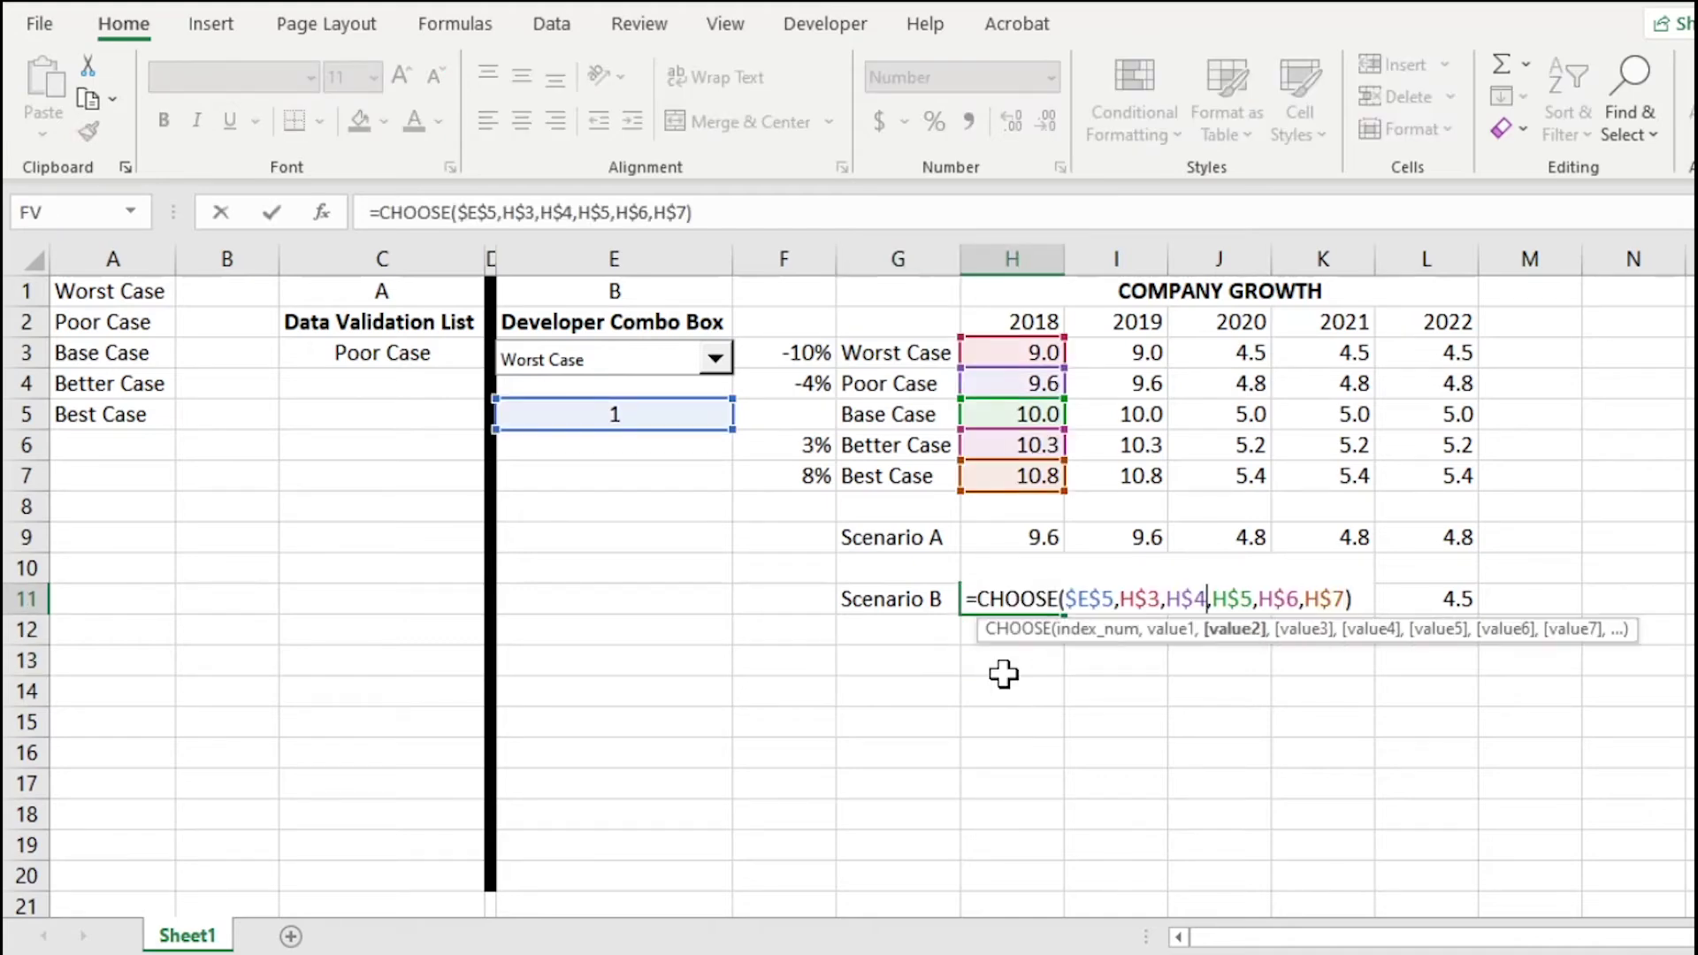
{"action": "key", "text": "Right"}
{"action": "key", "text": "Right"}
{"action": "key", "text": "Right"}
{"action": "key", "text": "Right"}
{"action": "key", "text": "Right"}
{"action": "key", "text": "Right"}
{"action": "key", "text": "Right"}
{"action": "key", "text": "Right"}
{"action": "key", "text": "Right"}
{"action": "key", "text": "Right"}
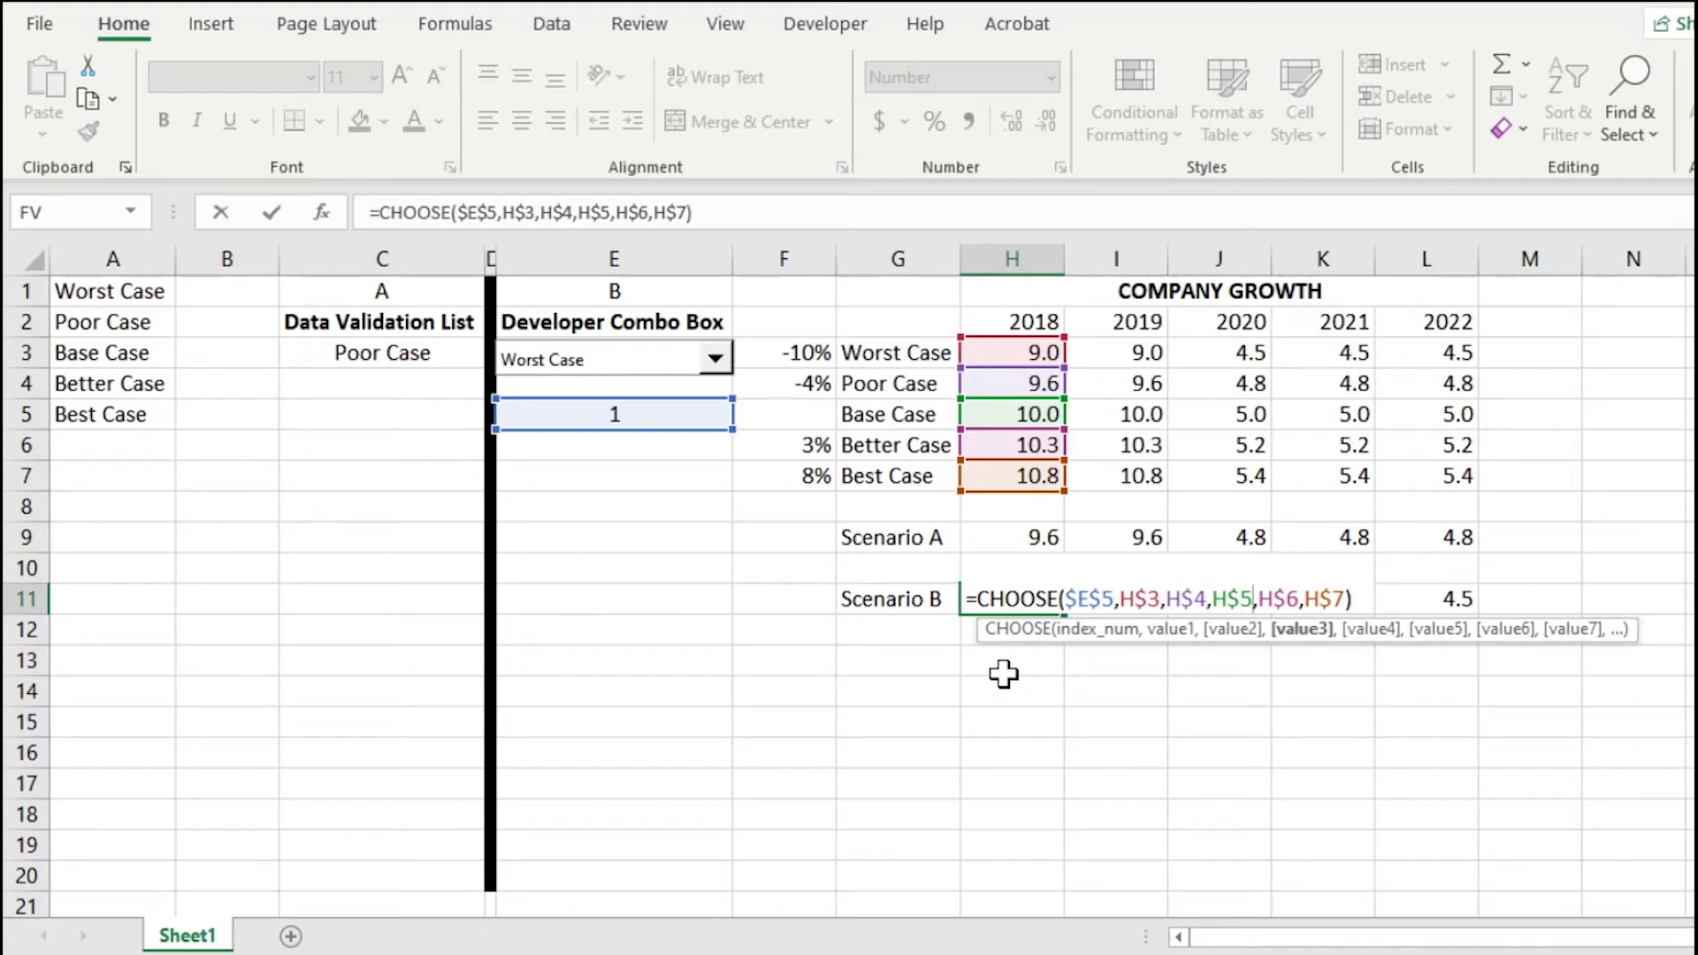
{"action": "key", "text": "Right"}
{"action": "key", "text": "Right"}
{"action": "key", "text": "Right"}
{"action": "key", "text": "Return"}
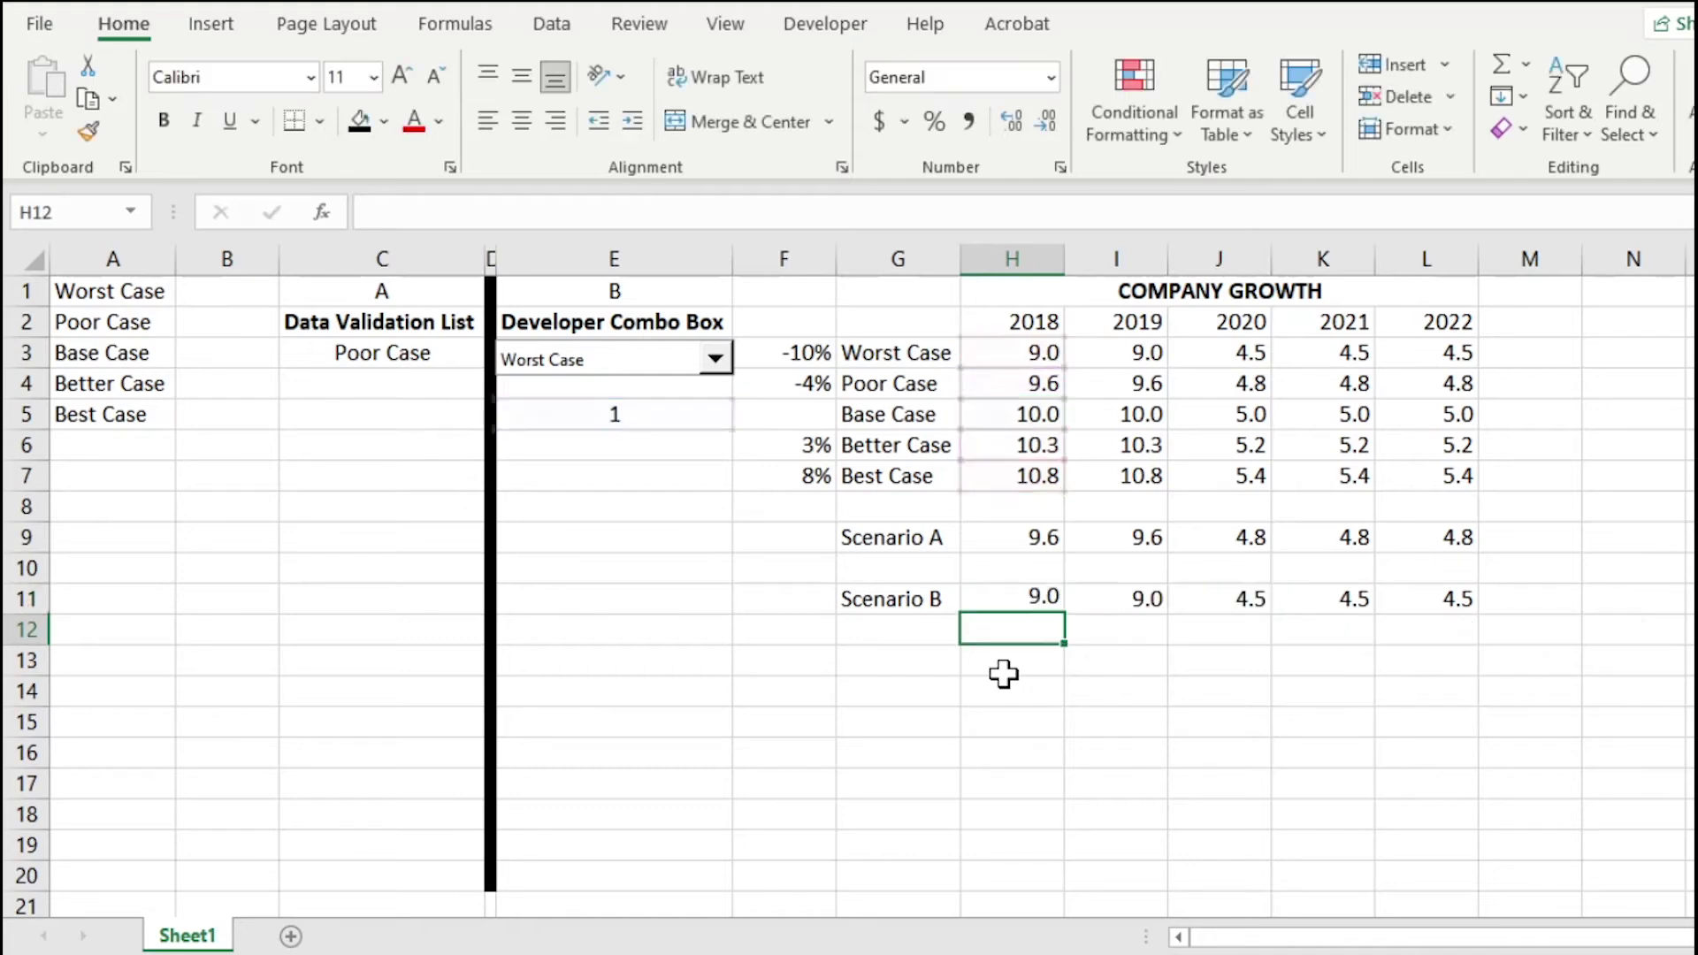
- Rename the case labels in G3:G7 to Worst, Poor, Base, Better and Best, and center them
{"action": "key", "text": "Left"}
{"action": "key", "text": "Up"}
{"action": "key", "text": "Up"}
{"action": "key", "text": "Up"}
{"action": "key", "text": "Up"}
{"action": "key", "text": "Up"}
{"action": "key", "text": "Up"}
{"action": "key", "text": "Up"}
{"action": "key", "text": "Up"}
{"action": "key", "text": "Up"}
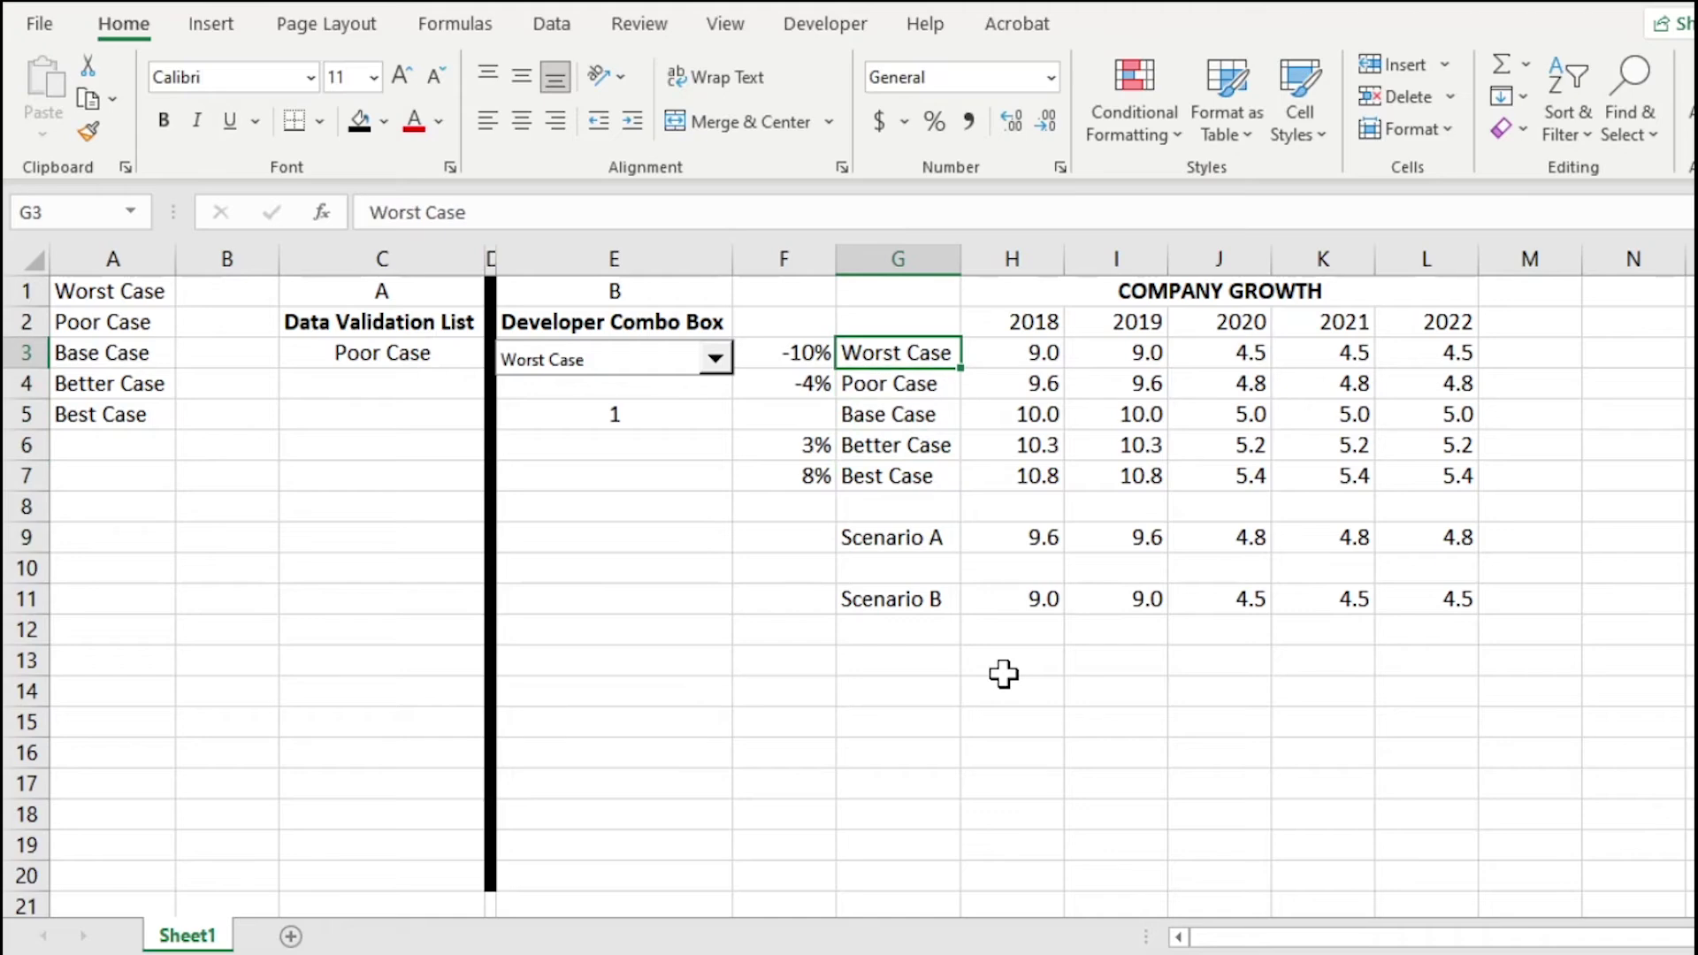
{"action": "type", "text": "Worst Poor Base Better Best"}
{"action": "key", "text": "Up"}
{"action": "key", "text": "ctrl+shift+Up"}
{"action": "key", "text": "alt+h"}
{"action": "key", "text": "a"}
{"action": "key", "text": "c"}
{"action": "key", "text": "Right"}
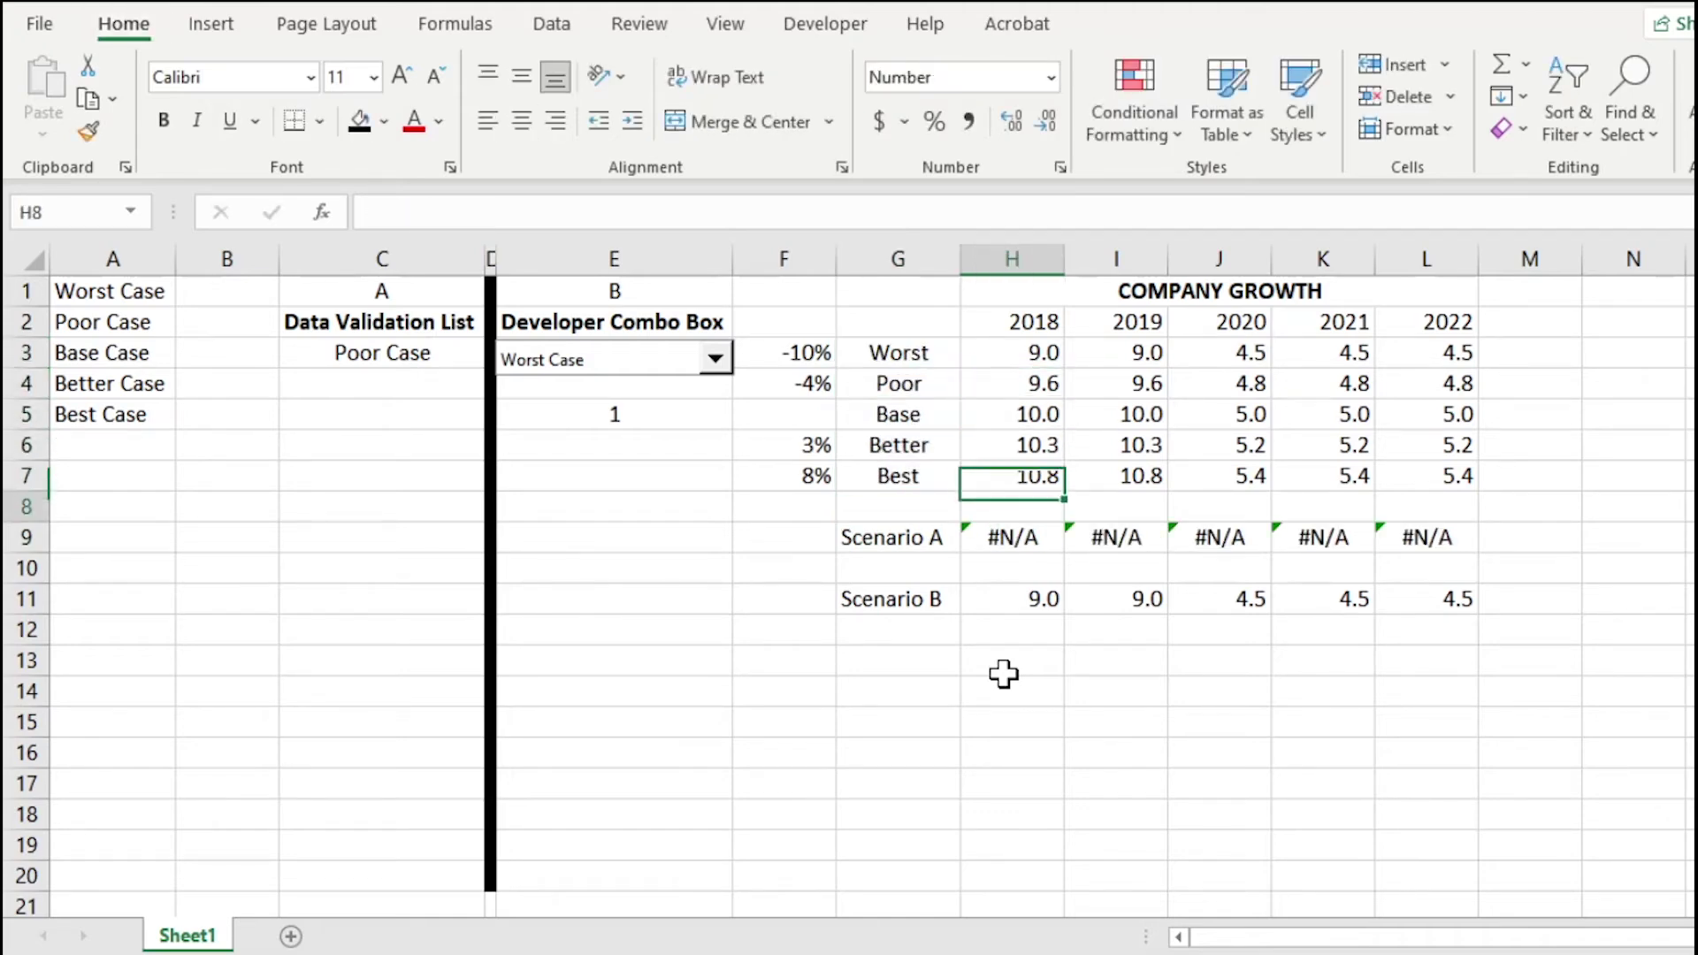
- Inspect the cell references of the INDEX/MATCH formula in H9 and the CHOOSE formula in H11
{"action": "key", "text": "Down"}
{"action": "key", "text": "Down"}
{"action": "key", "text": "F2"}
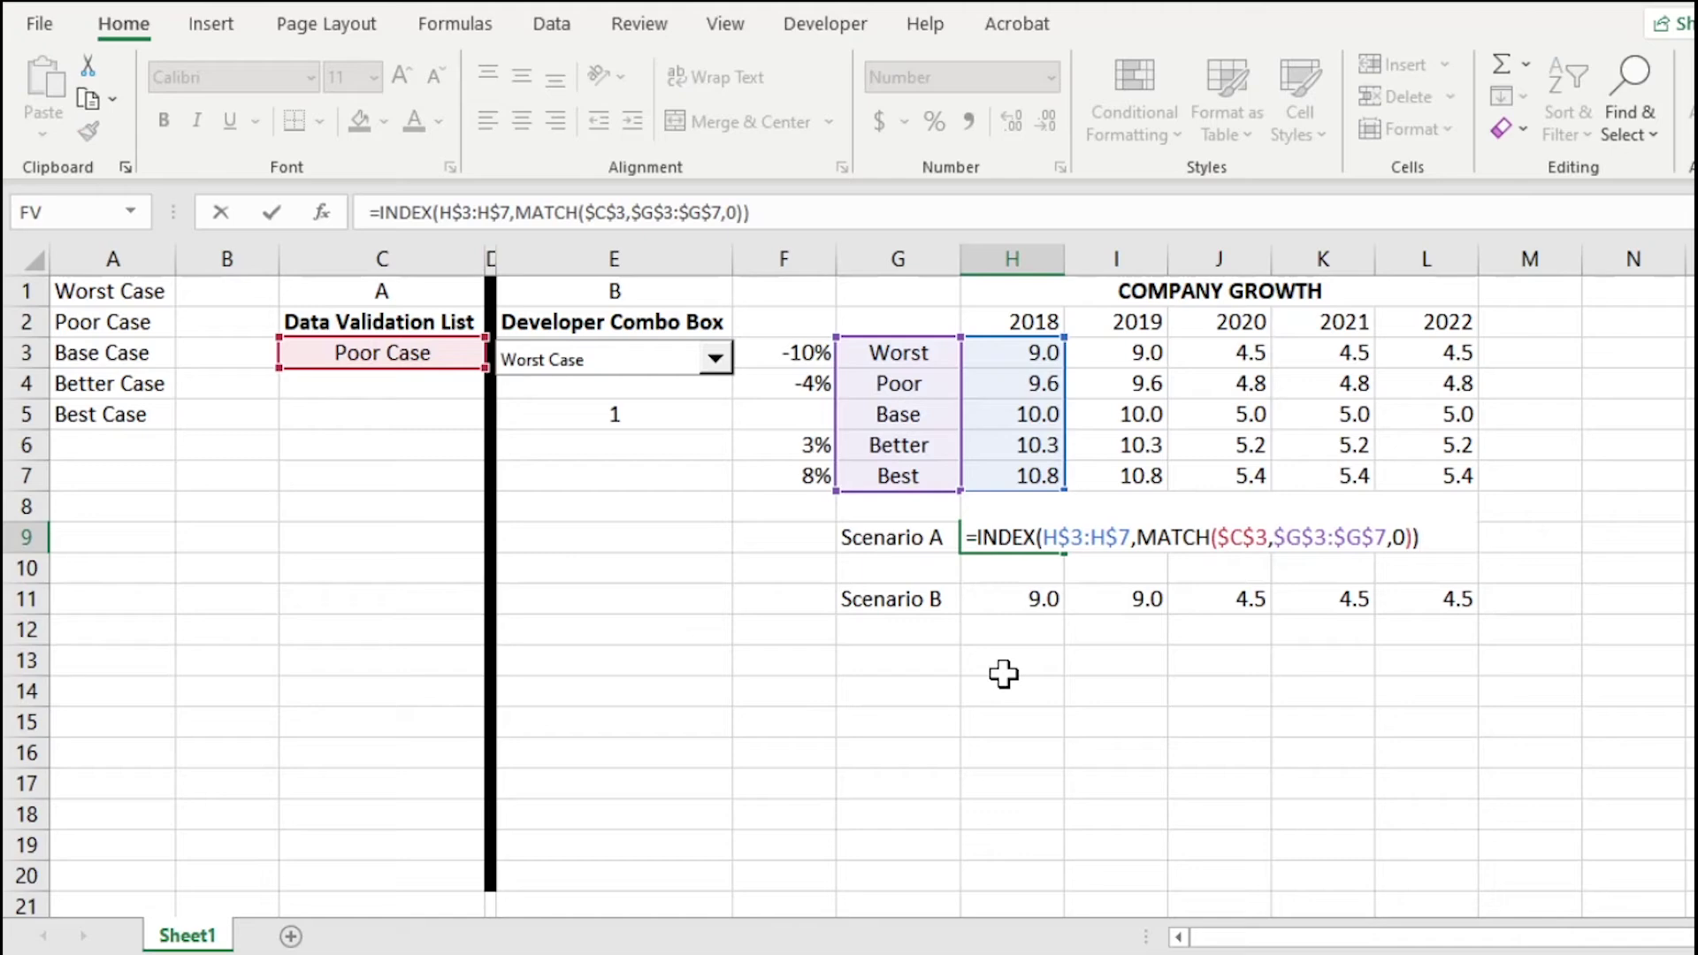
{"action": "key", "text": "Escape"}
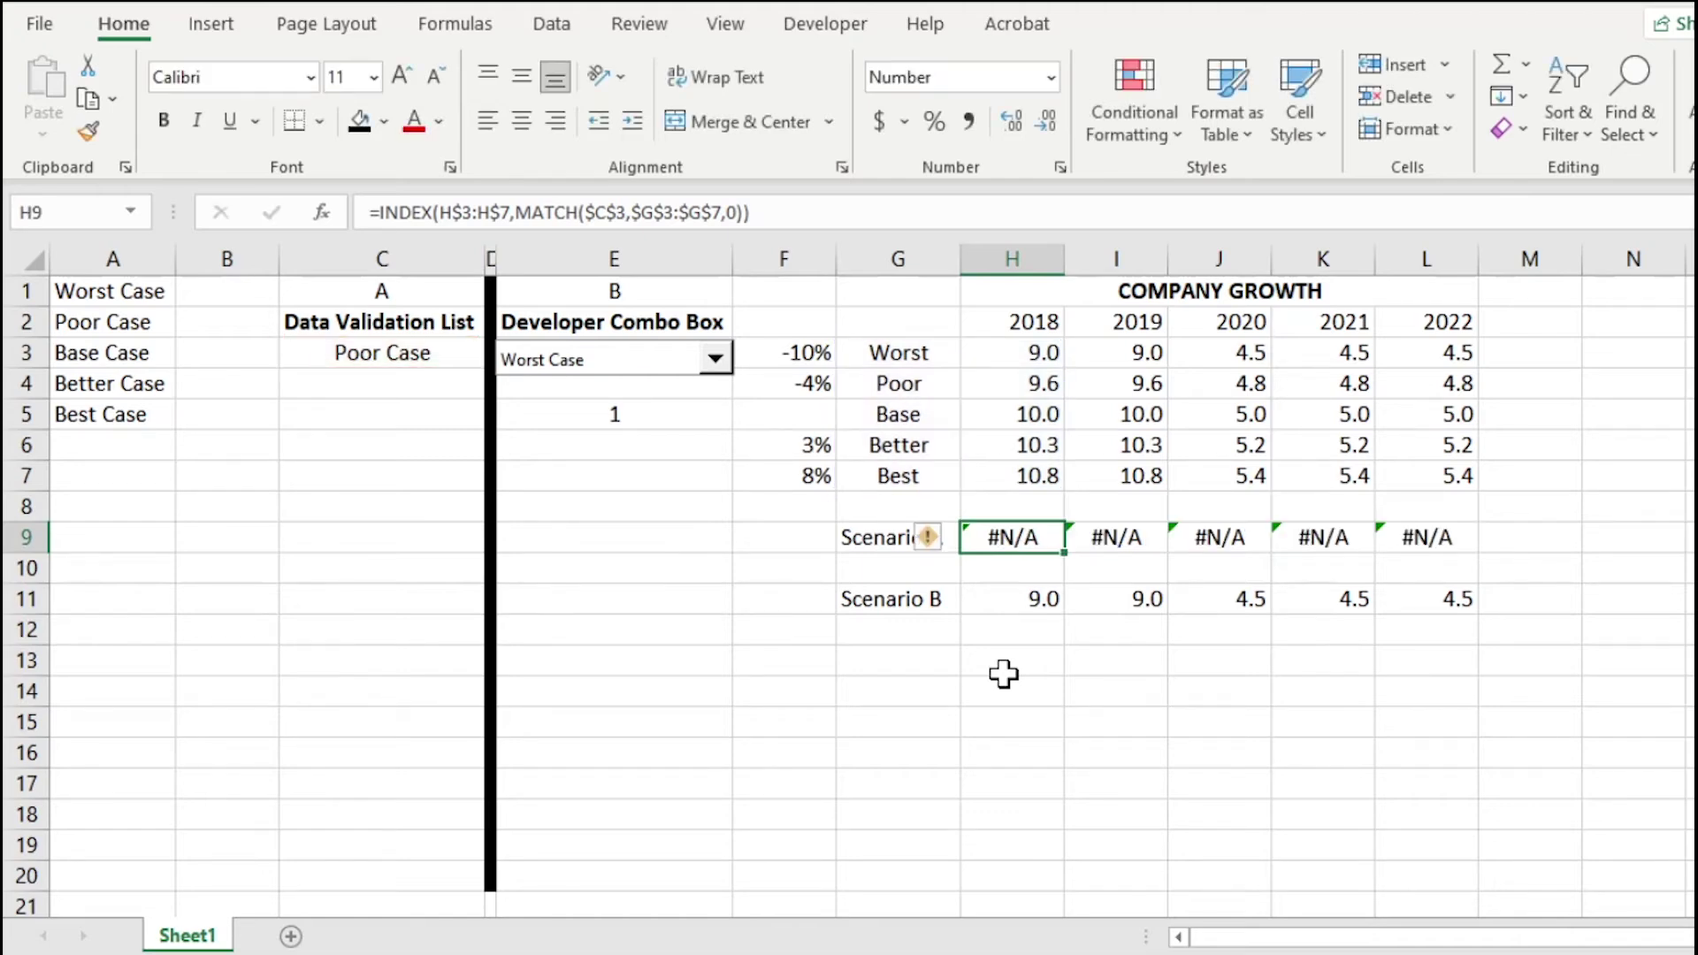
{"action": "key", "text": "Down"}
{"action": "key", "text": "Down"}
{"action": "key", "text": "F2"}
{"action": "key", "text": "Escape"}
- Choose Best Case in the combo box and Better Case in the data validation list in C3
{"action": "left_click", "coordinate": [714, 358]}
{"action": "left_click", "coordinate": [652, 483]}
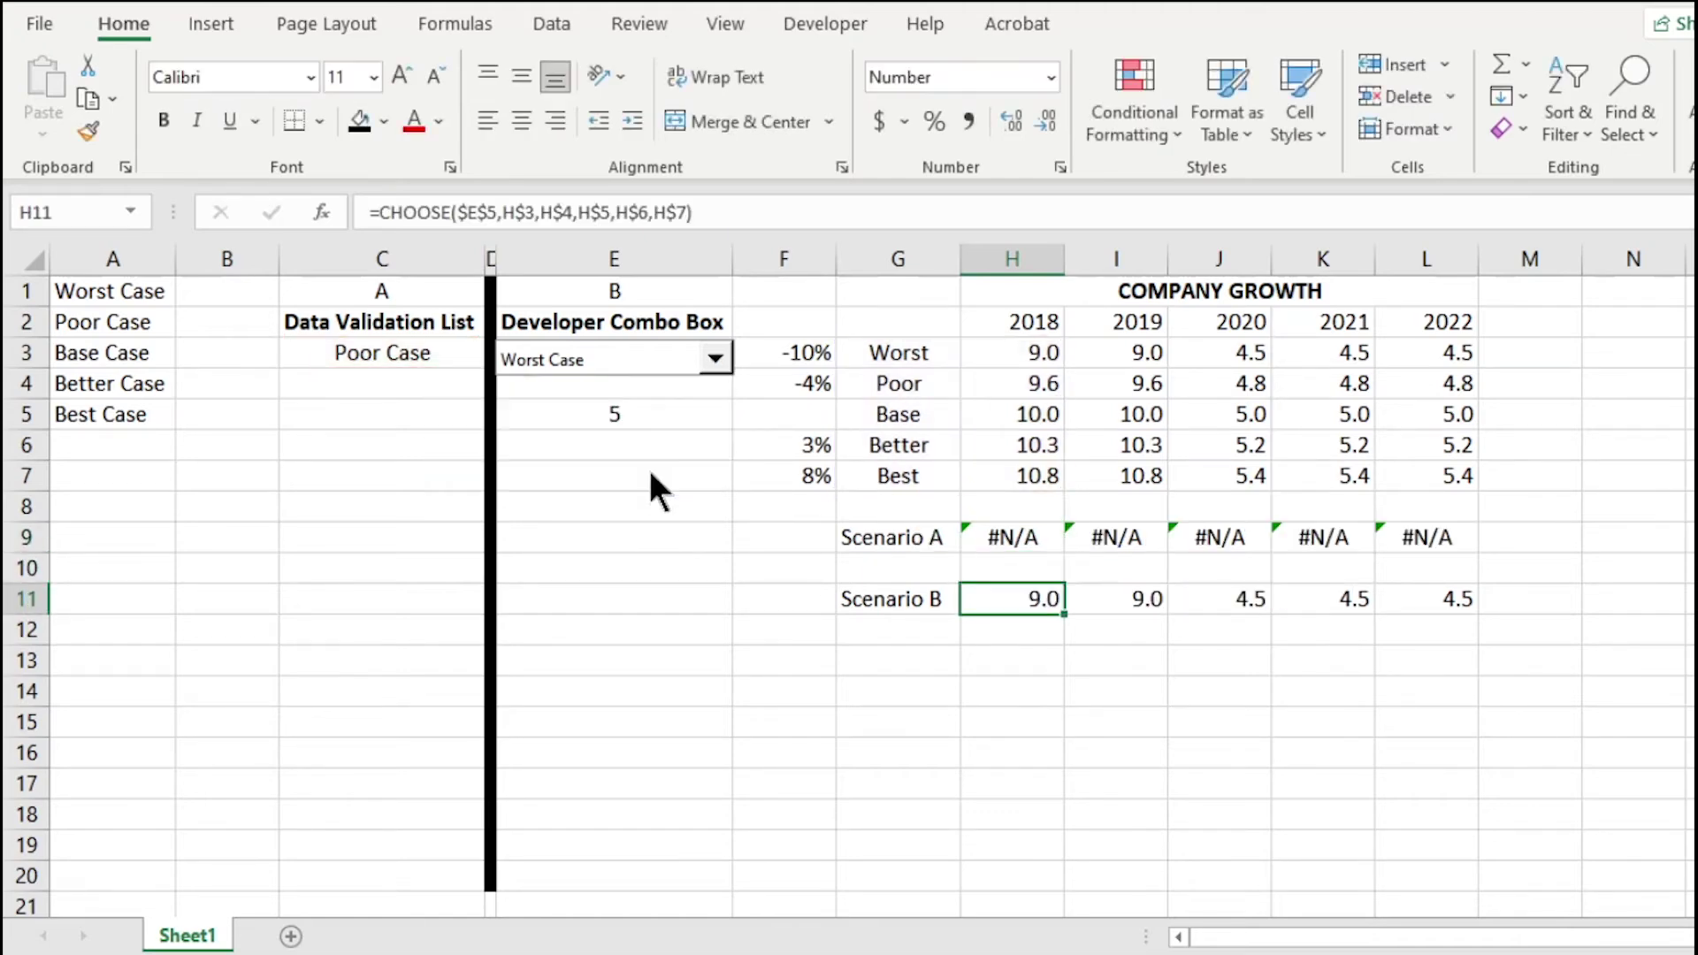
{"action": "left_click", "coordinate": [473, 354]}
{"action": "left_click", "coordinate": [498, 357]}
{"action": "left_click", "coordinate": [426, 447]}
- Copy the full case names from A1:A5 over the labels starting at G3
{"action": "left_click_drag", "start_coordinate": [113, 291], "coordinate": [125, 419]}
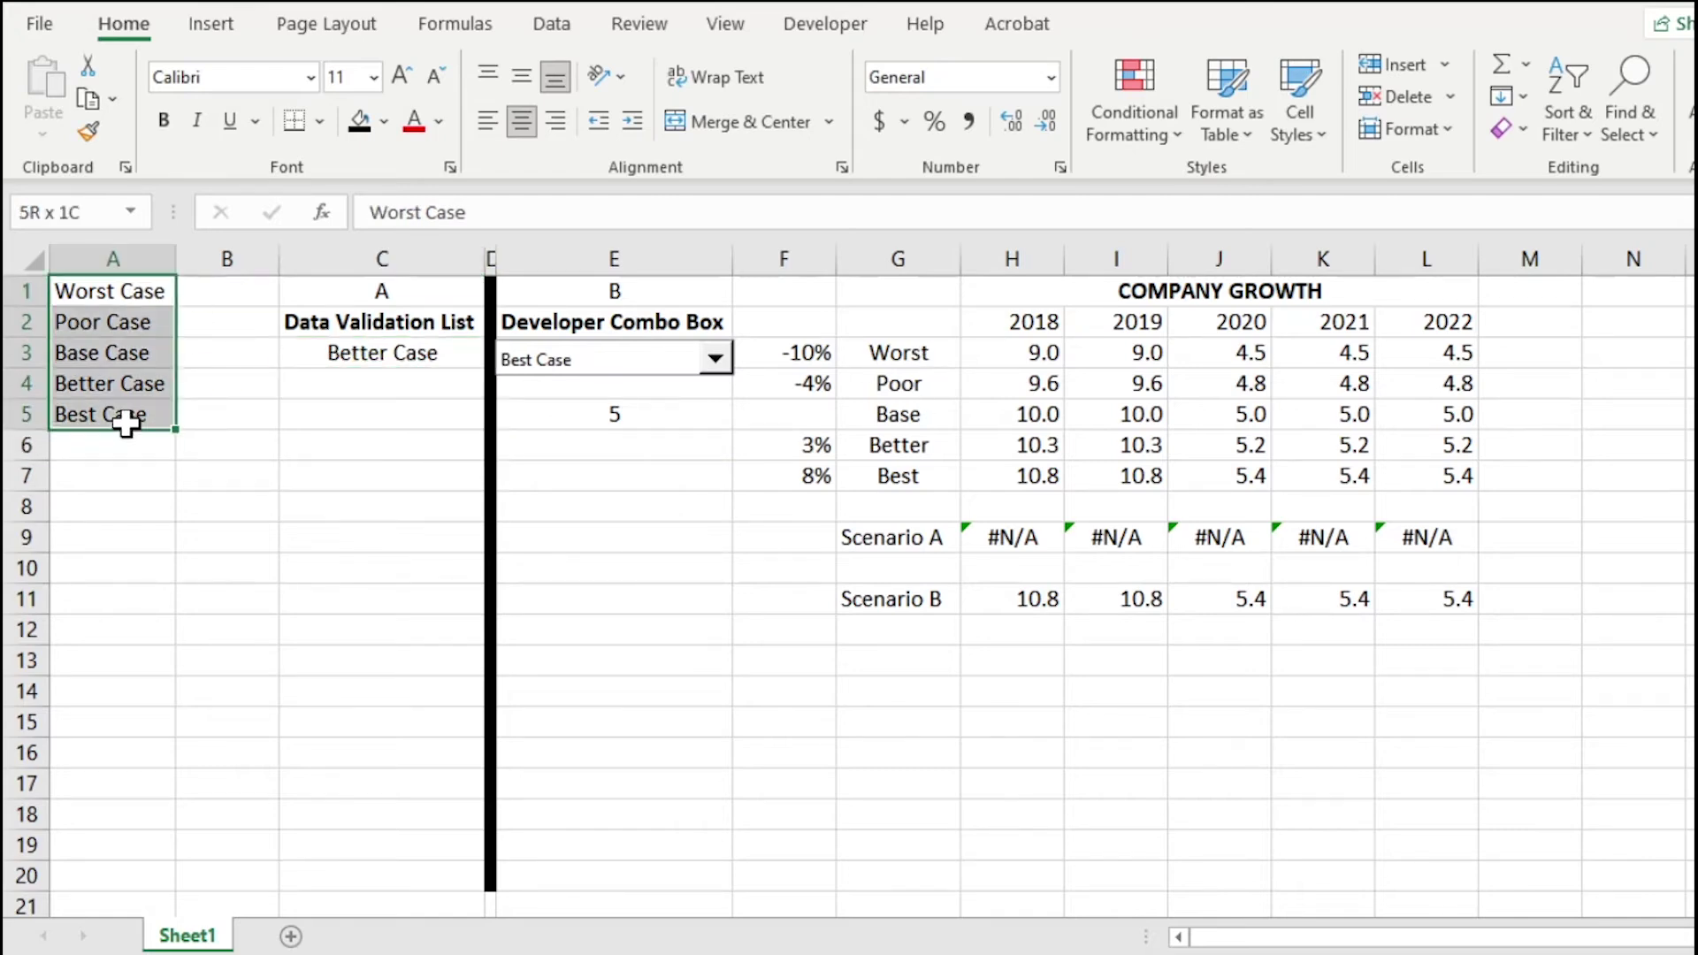
{"action": "key", "text": "ctrl+c"}
{"action": "left_click", "coordinate": [898, 353]}
{"action": "key", "text": "ctrl+v"}
{"action": "left_click", "coordinate": [1035, 776]}
{"action": "left_click", "coordinate": [1150, 672]}
{"action": "key", "text": "Escape"}
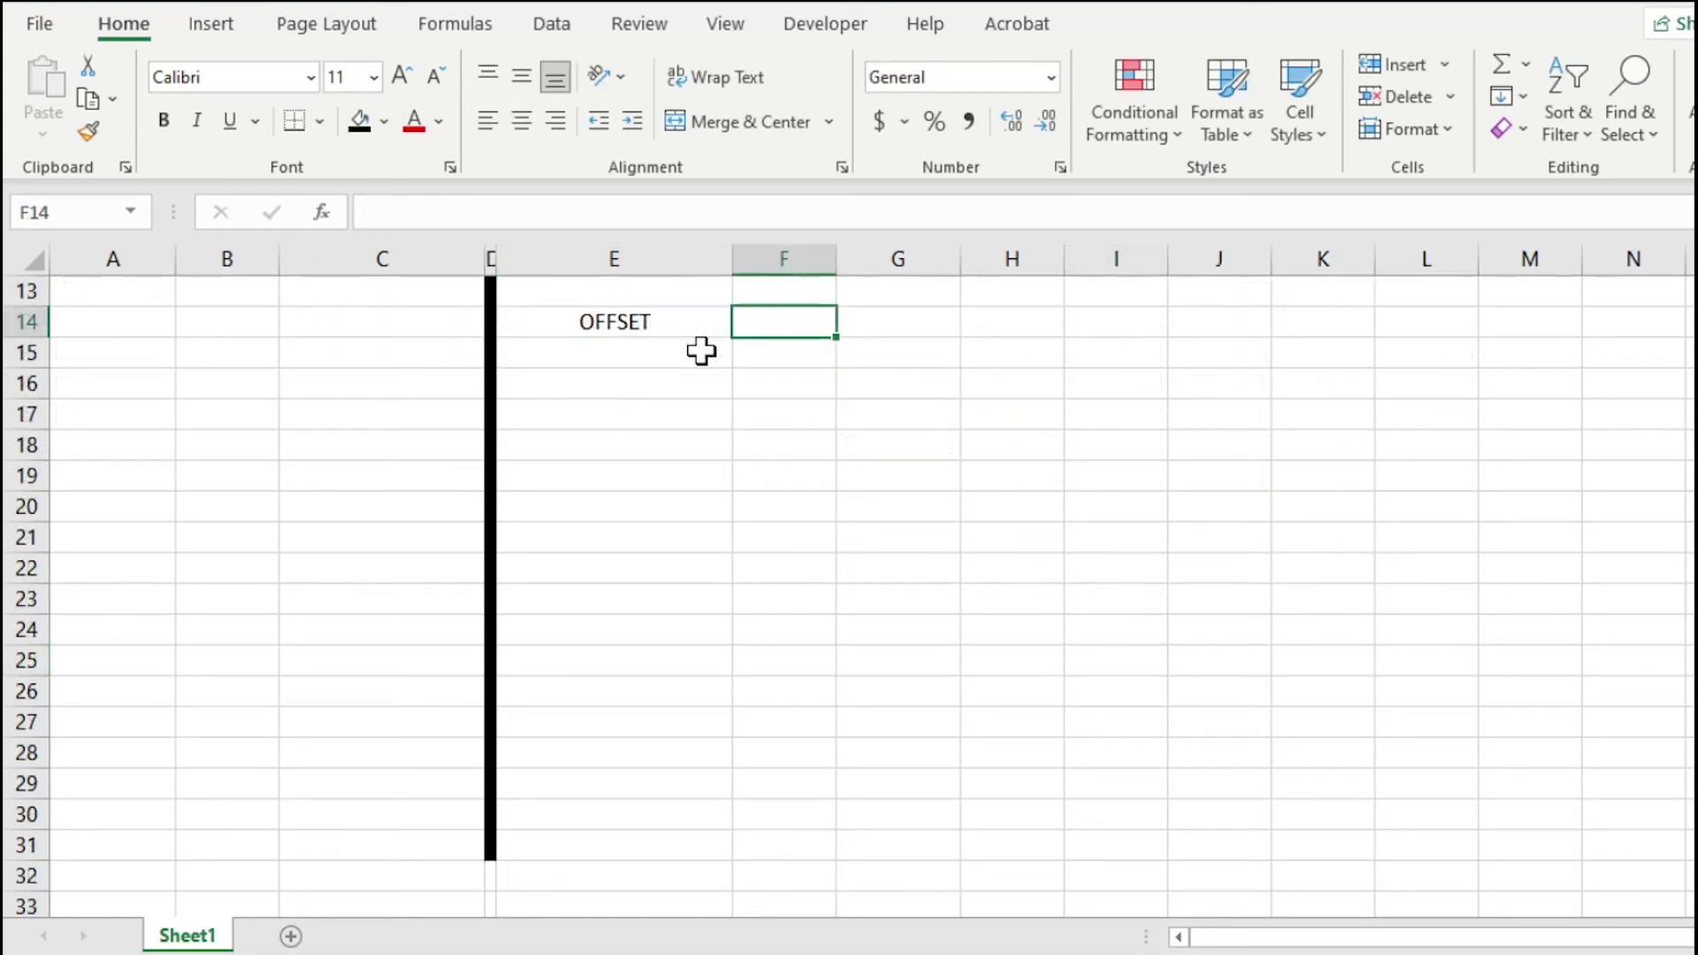
- Merge and center G14:I14 and enter the title D&D Alignment Grid
{"action": "key", "text": "Right"}
{"action": "key", "text": "shift+Right"}
{"action": "key", "text": "shift+Right"}
{"action": "key", "text": "alt+h"}
{"action": "key", "text": "m"}
{"action": "key", "text": "c"}
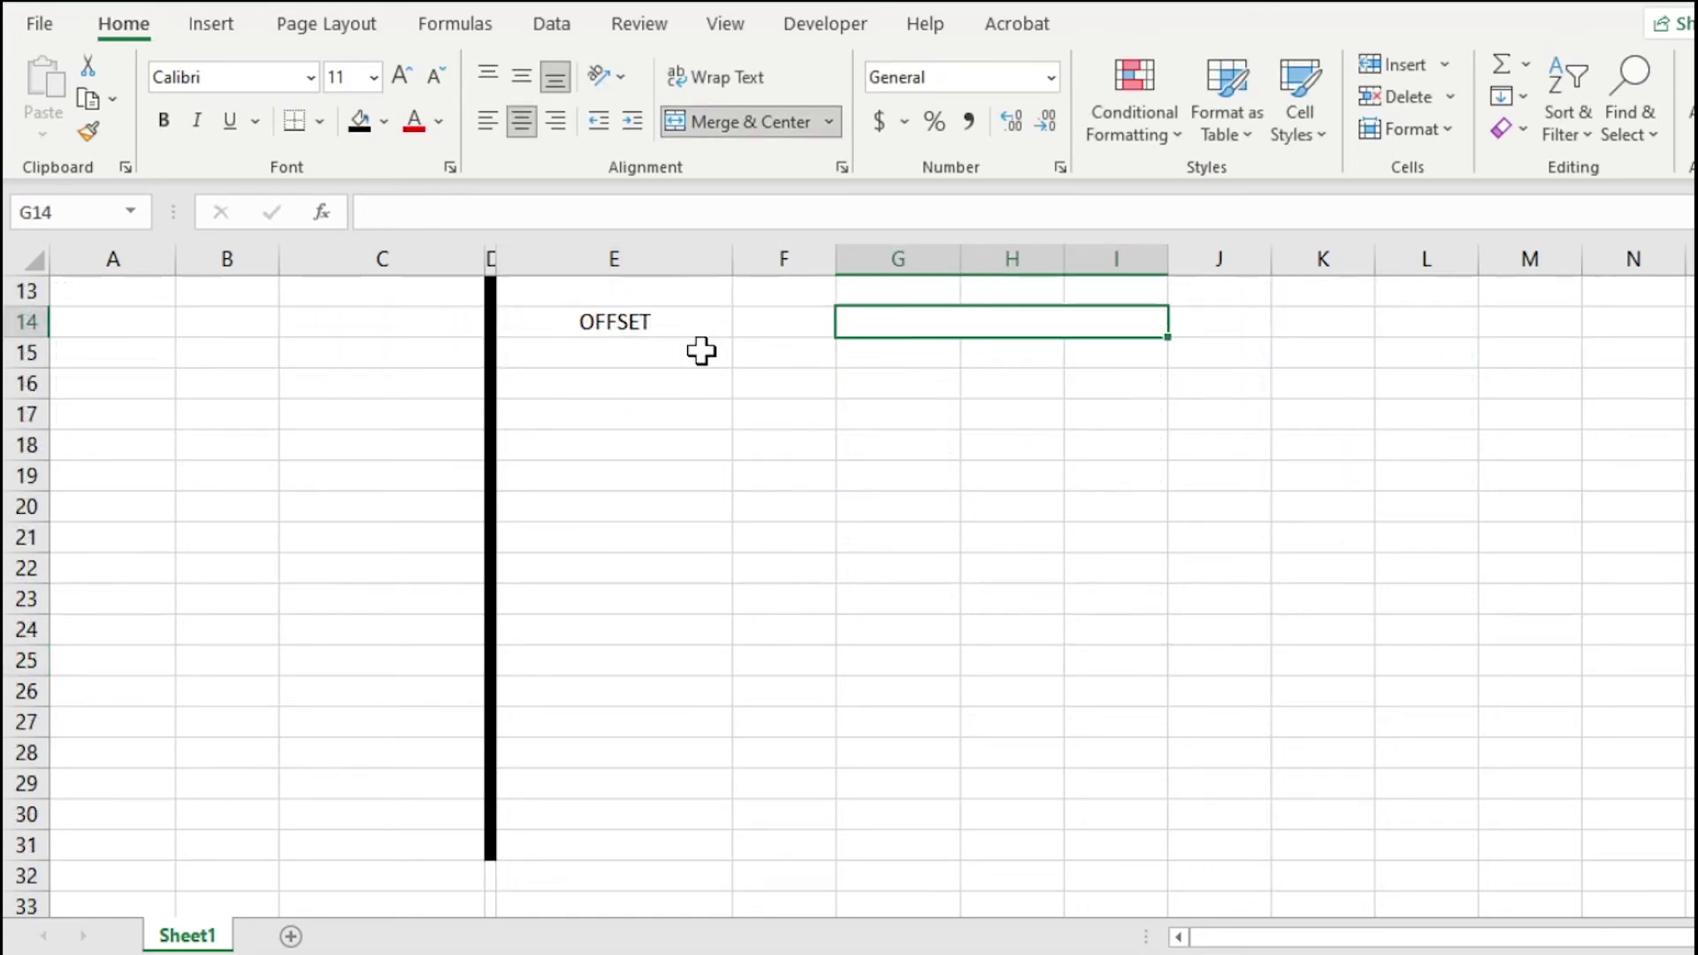
{"action": "type", "text": "D&D Alignment Grid"}
{"action": "key", "text": "Return"}
- Enter Chaotic Evil, Chaotic Neutral and Chaotic Good in G15:I15
{"action": "type", "text": "Chaotic Evil"}
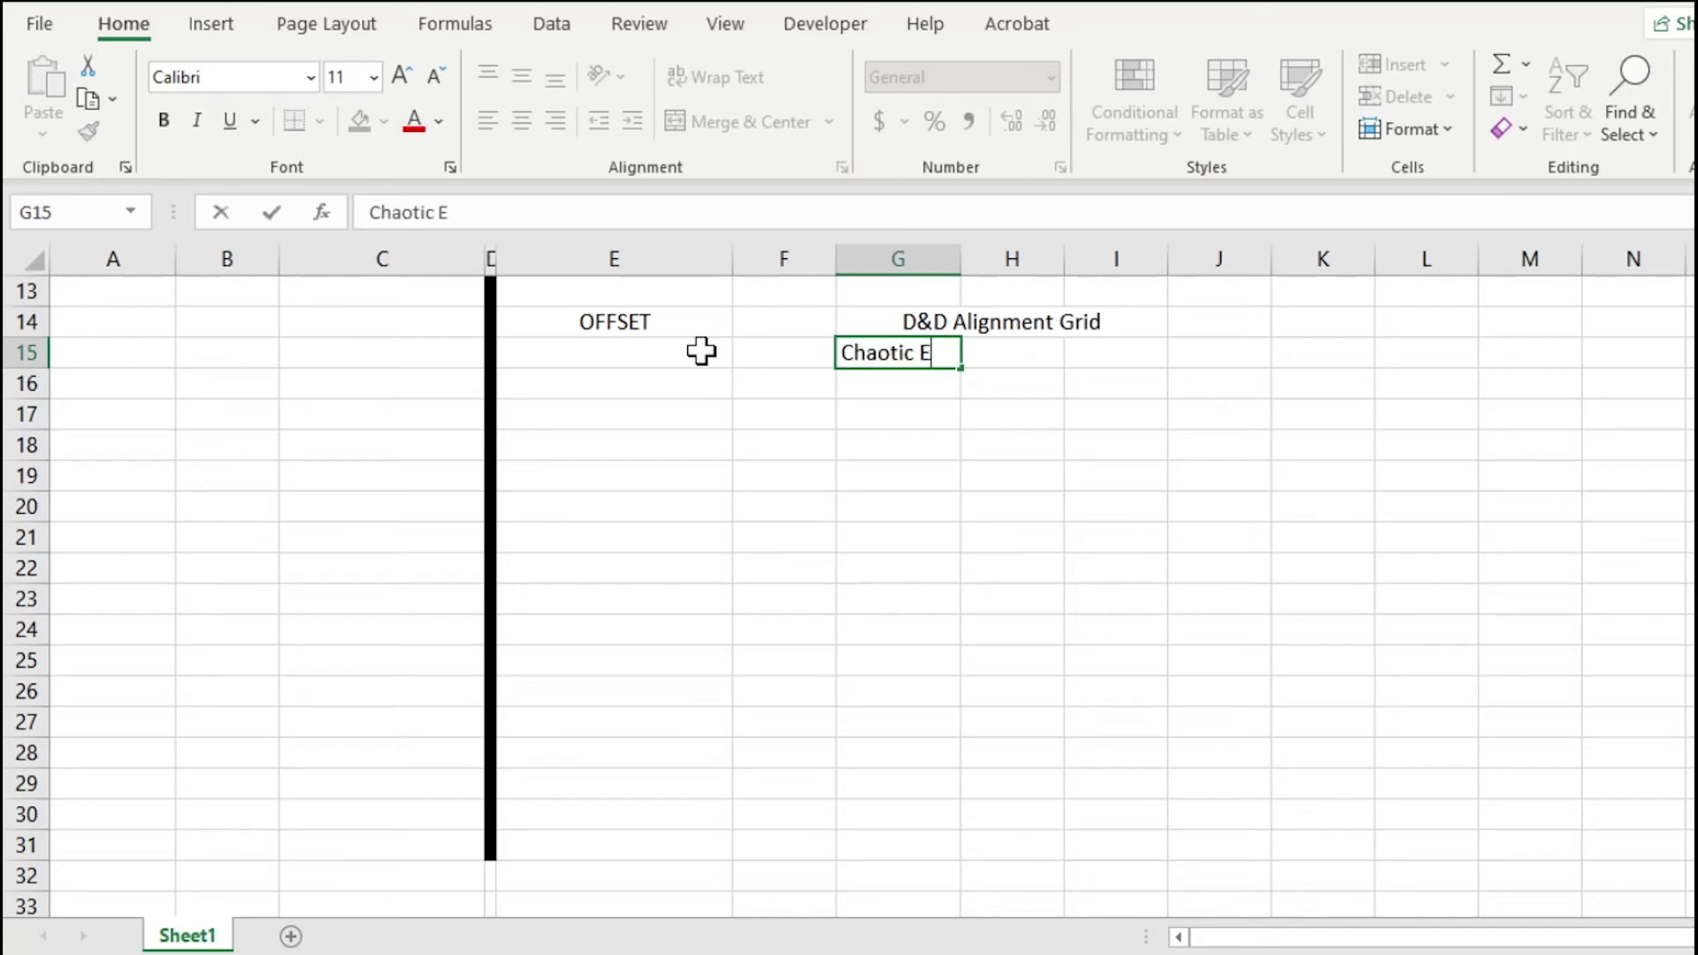
{"action": "key", "text": "Tab"}
{"action": "type", "text": "Chaotic Neutral"}
{"action": "key", "text": "Tab"}
{"action": "type", "text": "Chaotic Good"}
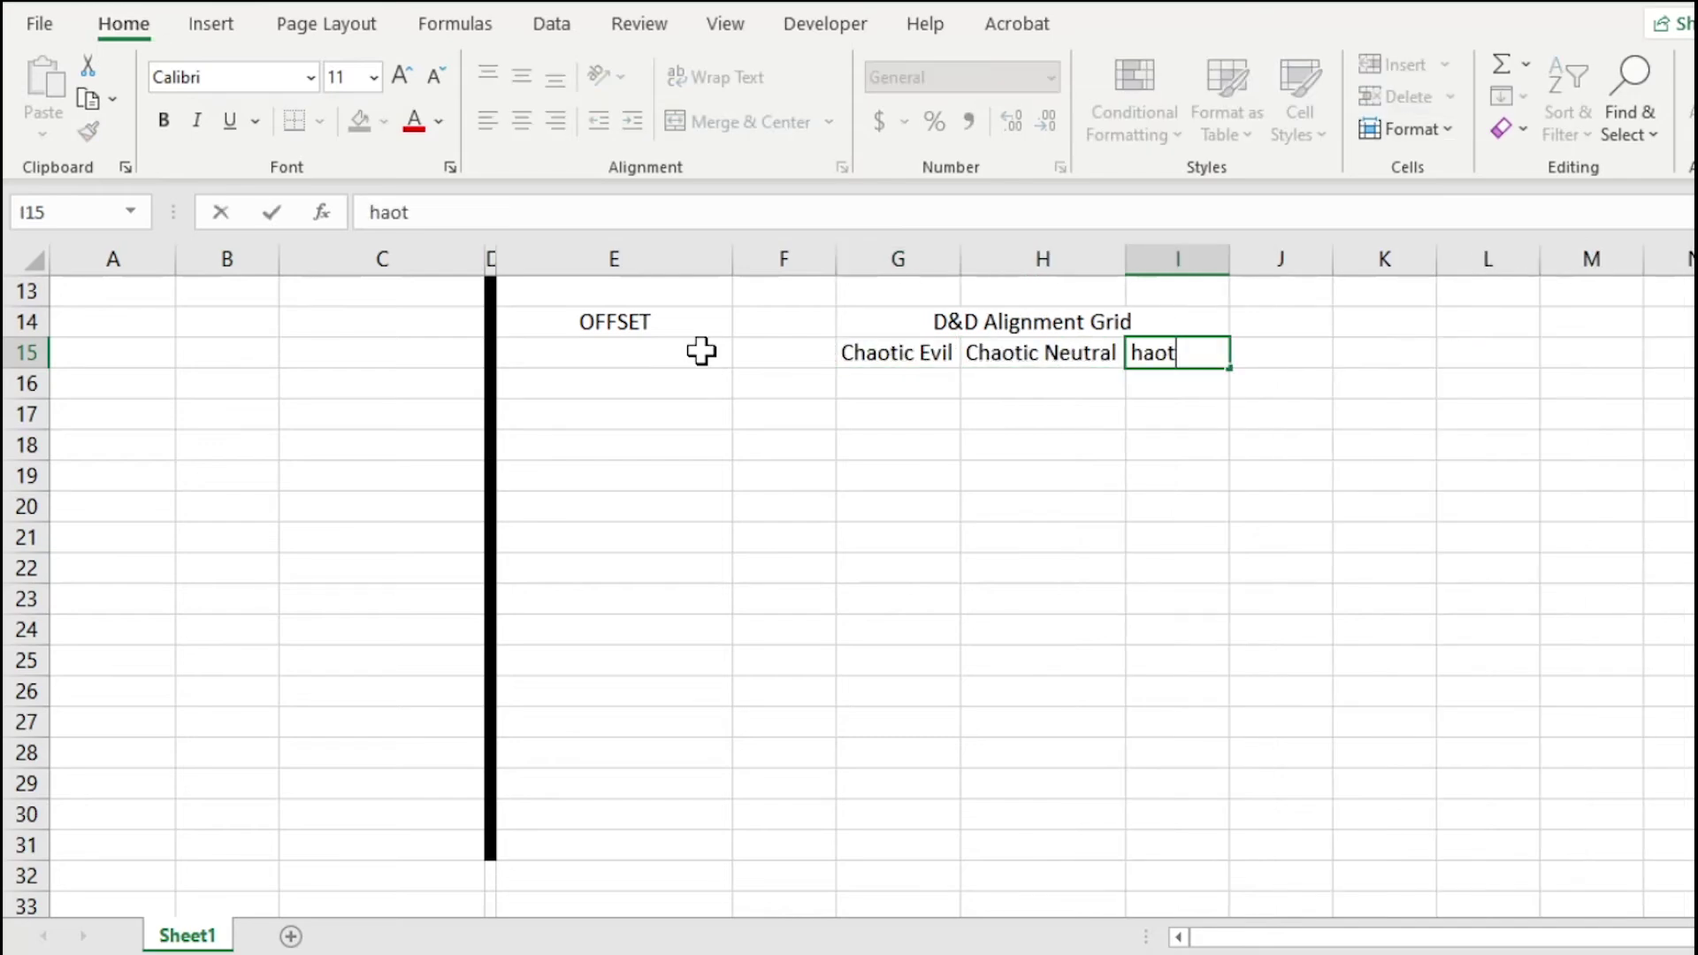
{"action": "key", "text": "Return"}
- Enter Neutral Evil, True Neutral and Neutral Good in G16:I16, and Lawful Evil, Lawful Neutral and Lawful Good in G17:I17
{"action": "type", "text": "Neutral Evil"}
{"action": "key", "text": "Tab"}
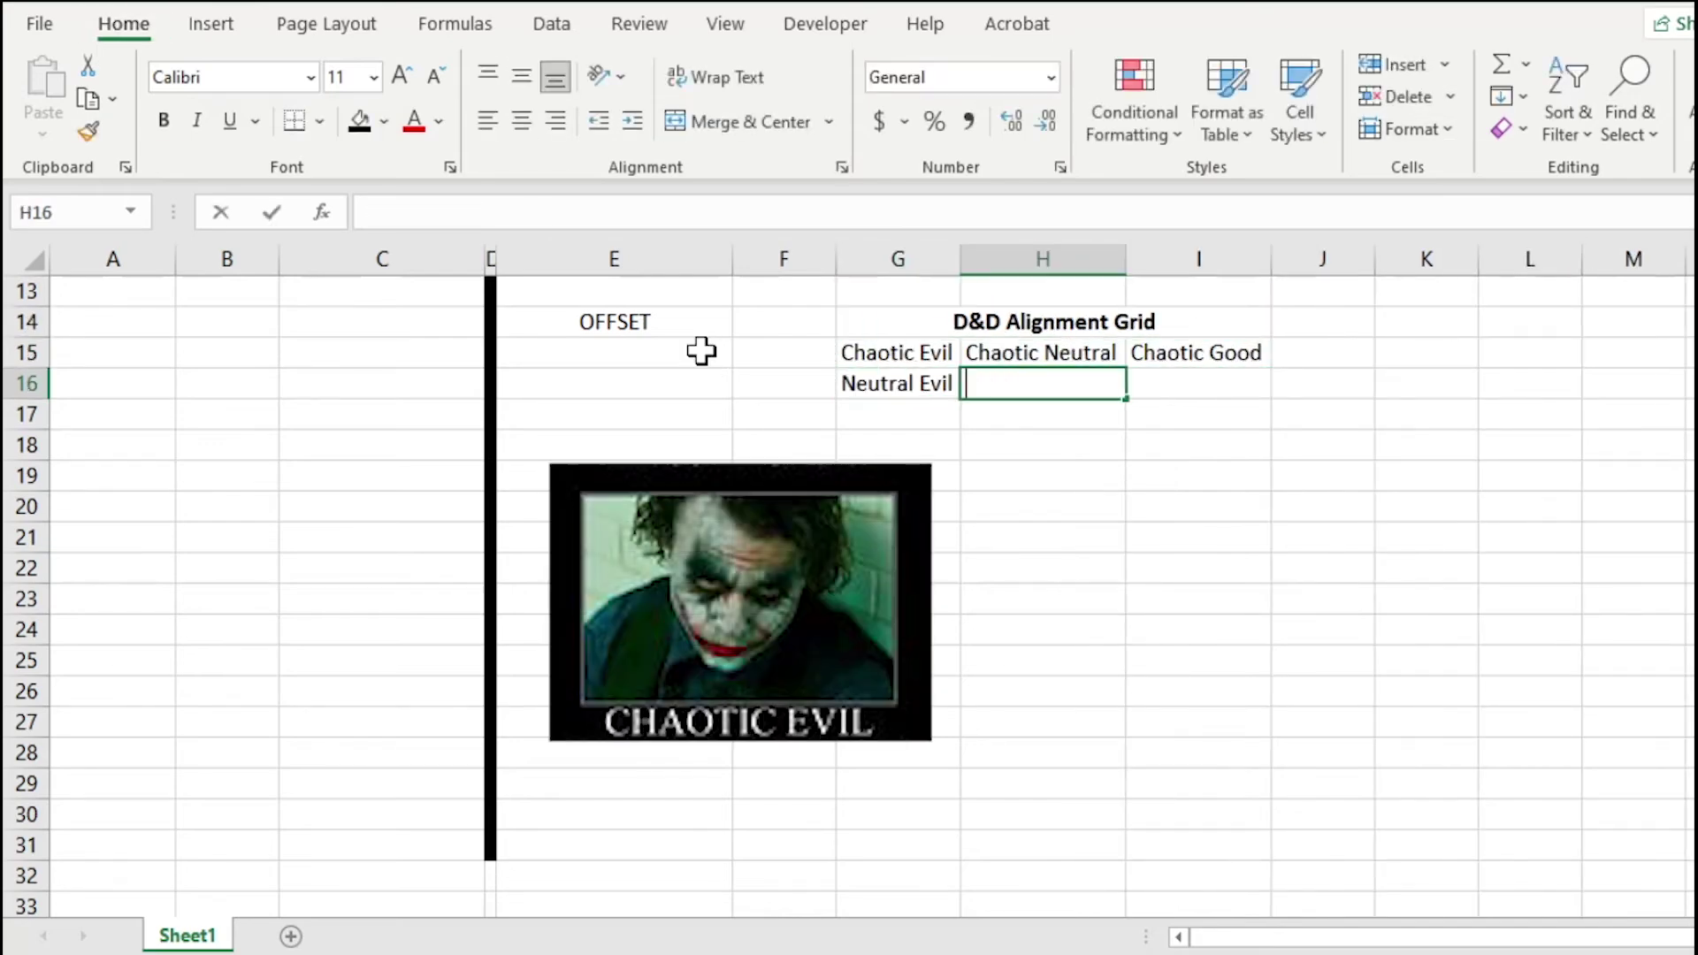
{"action": "type", "text": "True Neutral\tNeutral Good"}
{"action": "key", "text": "Return"}
{"action": "type", "text": "Lawful Evil"}
{"action": "key", "text": "Tab"}
{"action": "type", "text": "Lawful Neutral\tLawful Good"}
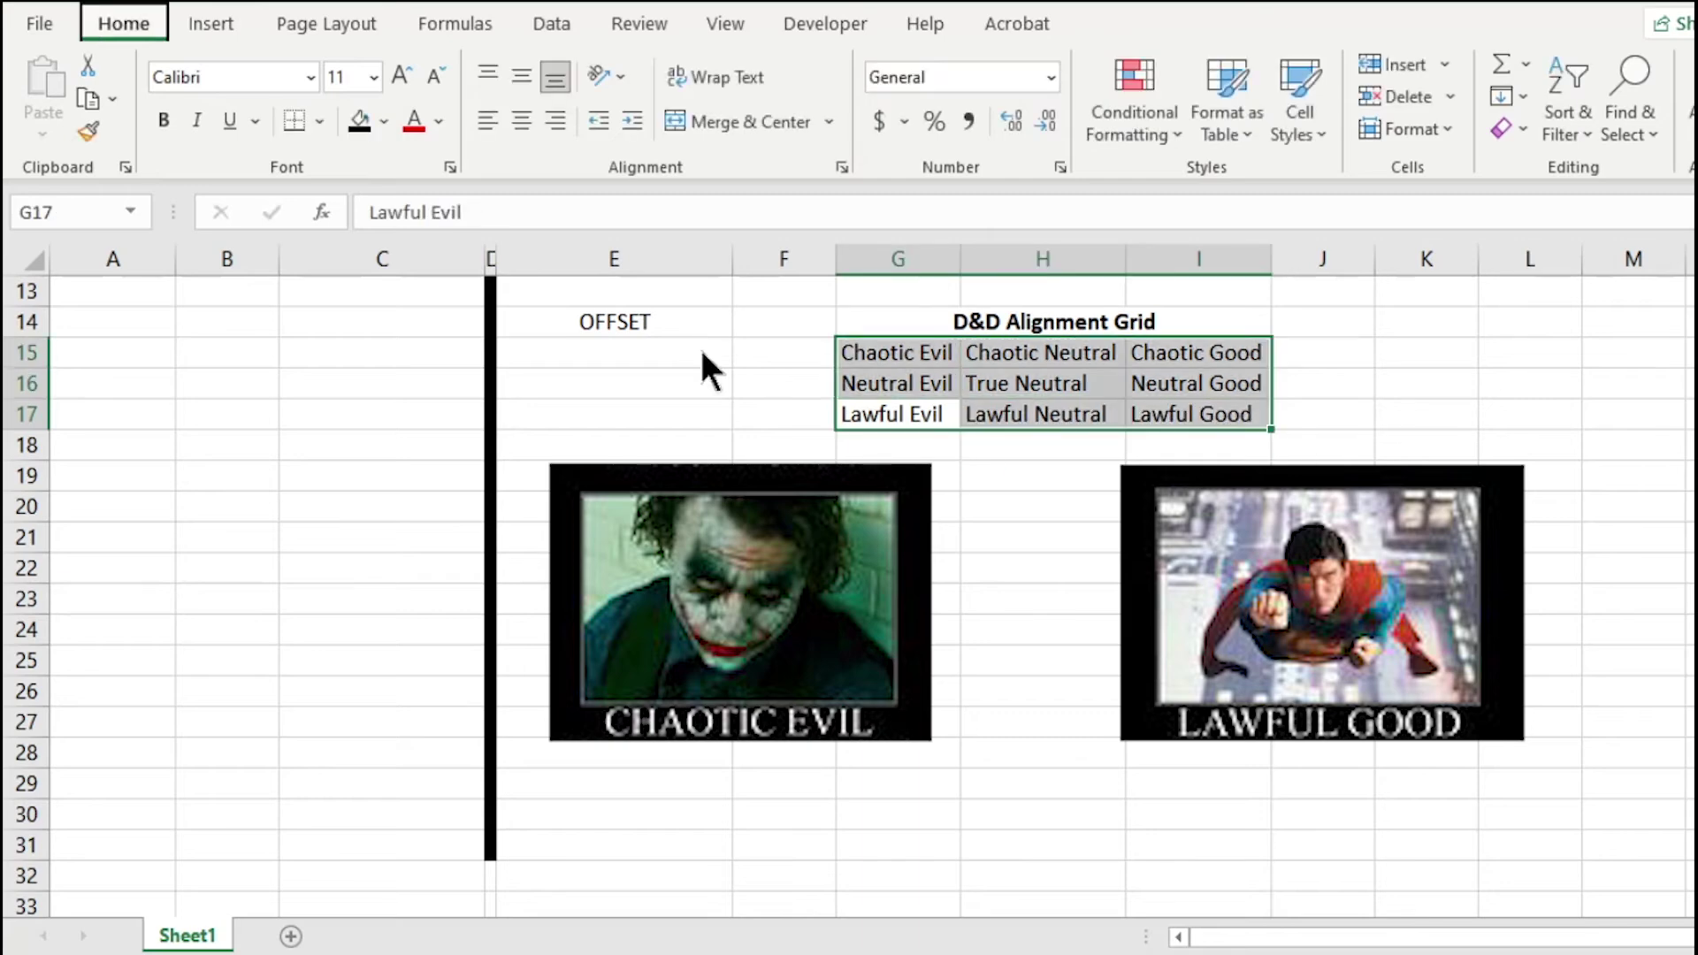
- Center the alignment names in G15:I17 and put outside borders around the title and the grid
{"action": "key", "text": "alt+h"}
{"action": "key", "text": "a"}
{"action": "key", "text": "c"}
{"action": "key", "text": "Up"}
{"action": "key", "text": "Right"}
{"action": "key", "text": "Up"}
{"action": "key", "text": "Down"}
- Enter =OFFSET(H16,E16,E17) in E15, with True Neutral as the reference cell
{"action": "key", "text": "Left"}
{"action": "key", "text": "Left"}
{"action": "key", "text": "Left"}
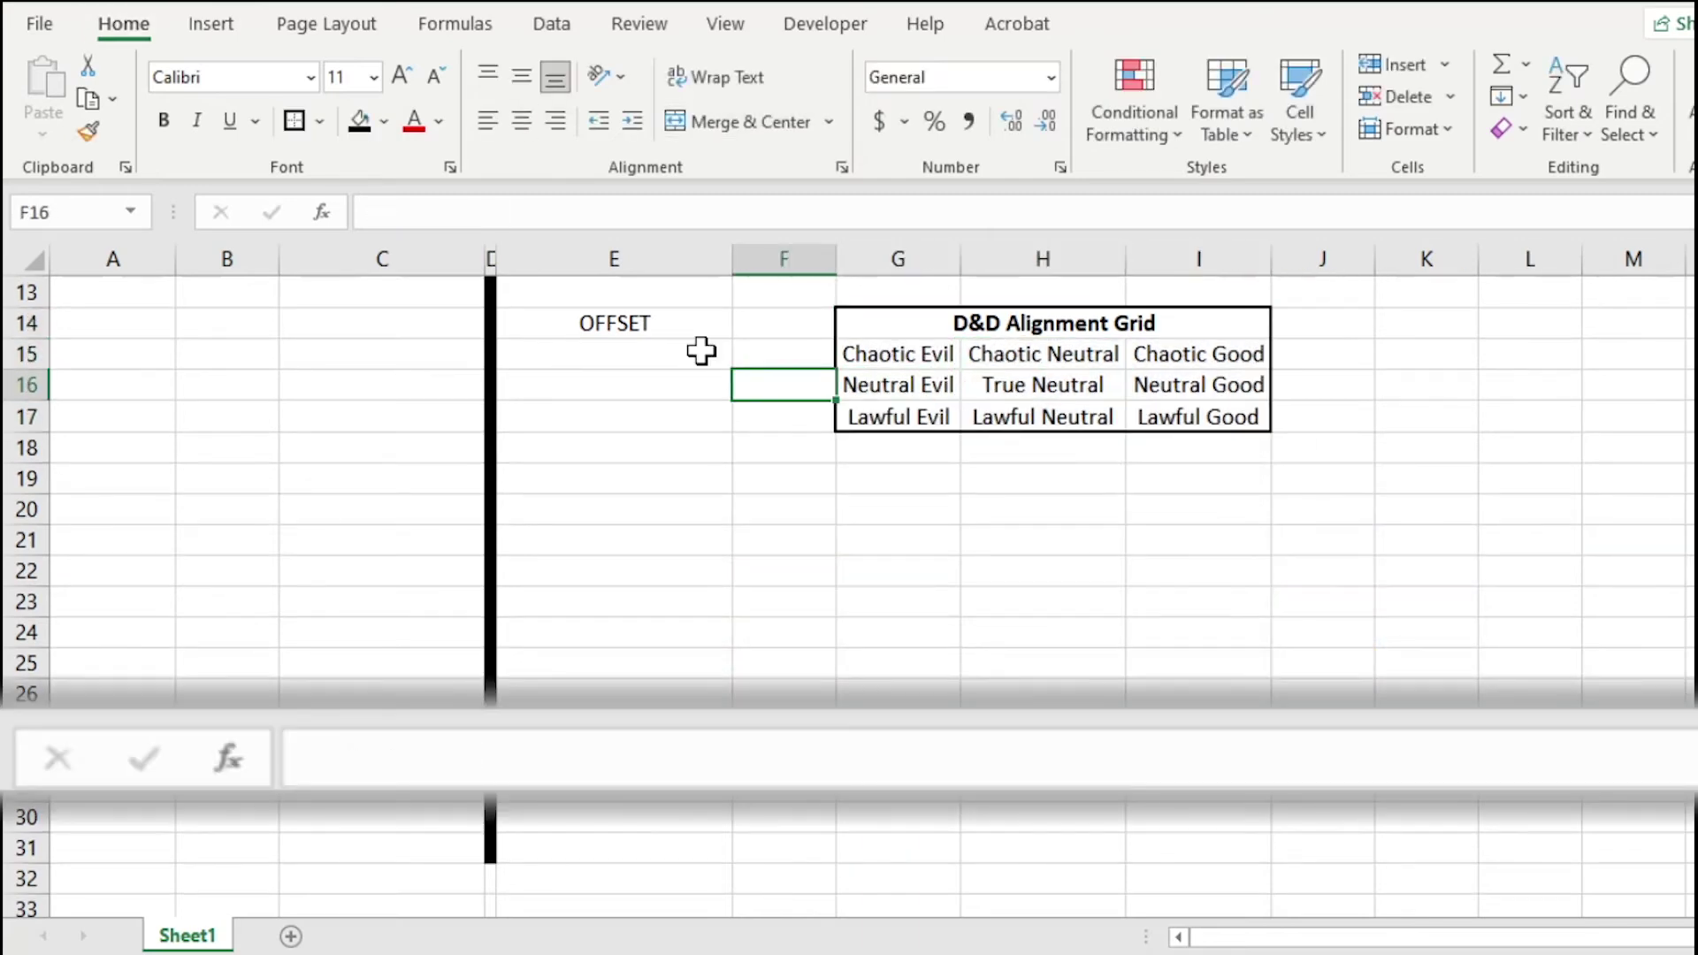
{"action": "key", "text": "Up"}
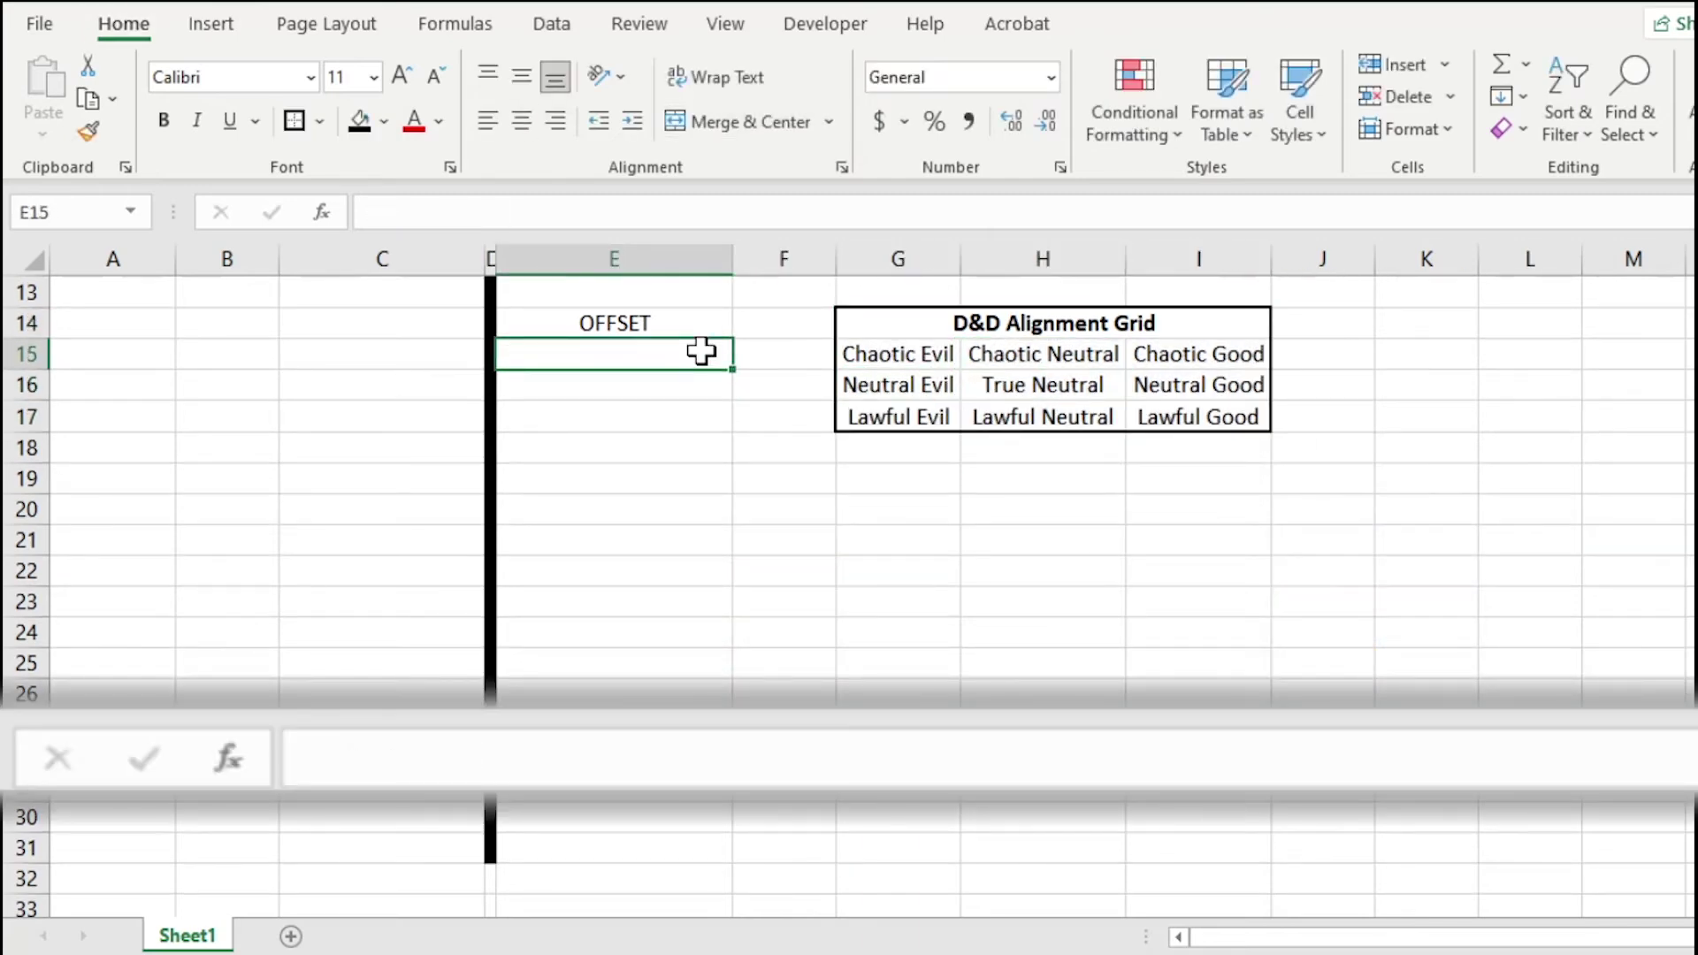
{"action": "type", "text": "=off"}
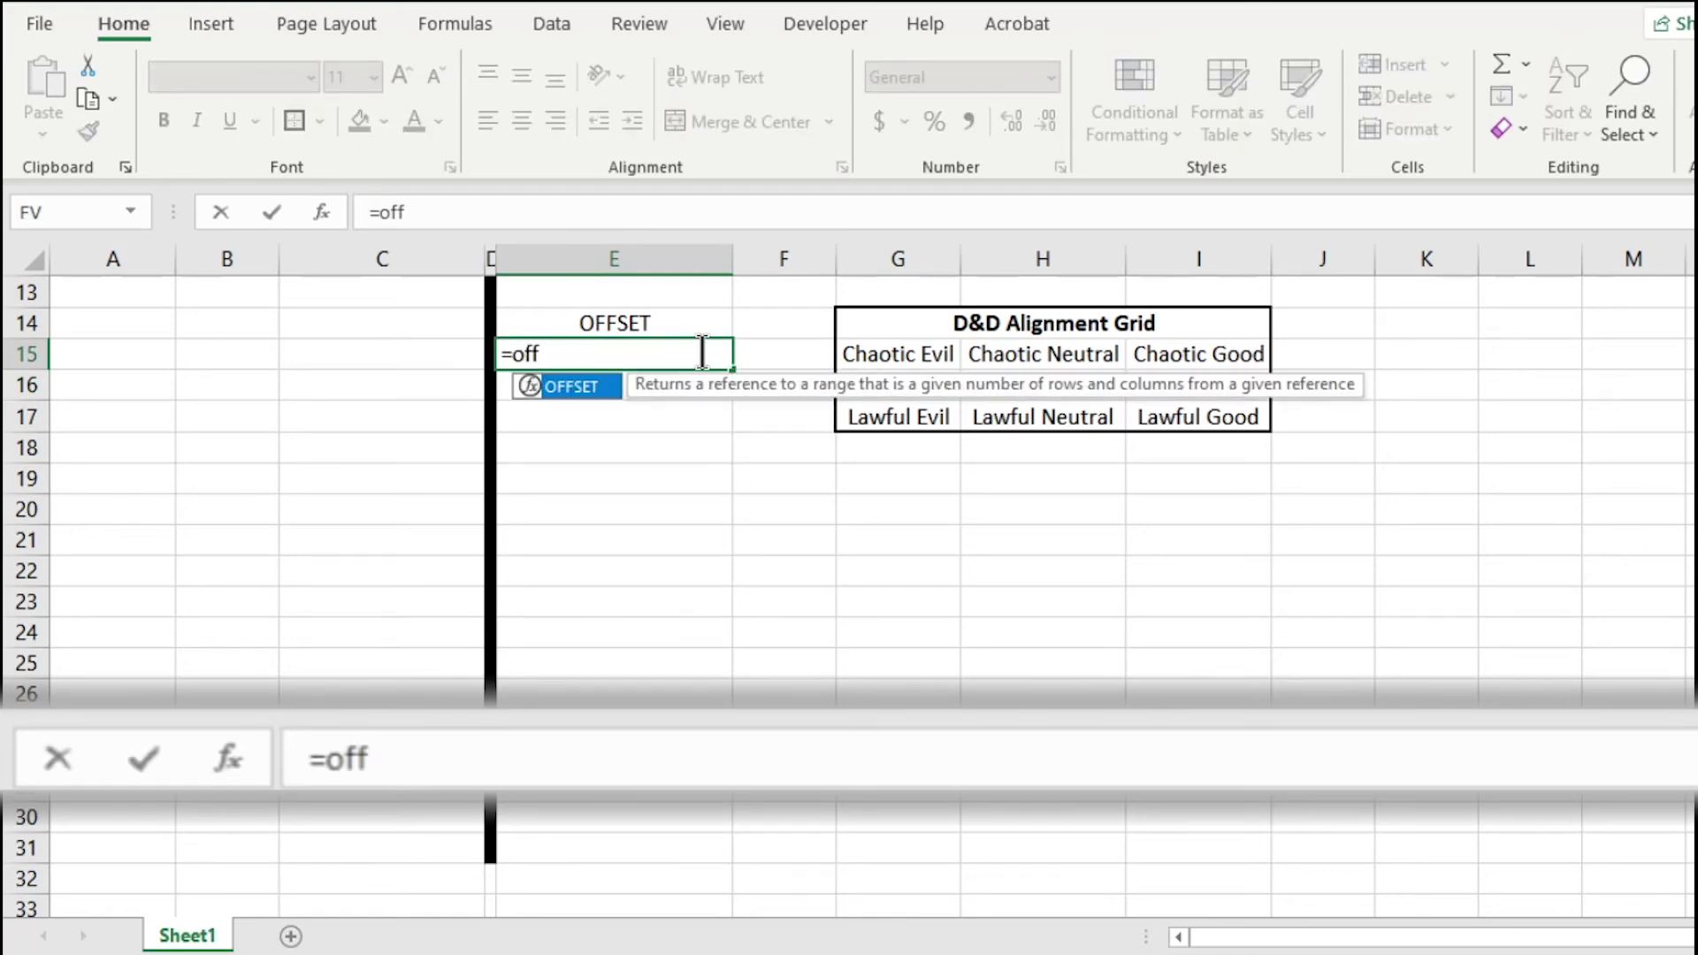
{"action": "key", "text": "Tab"}
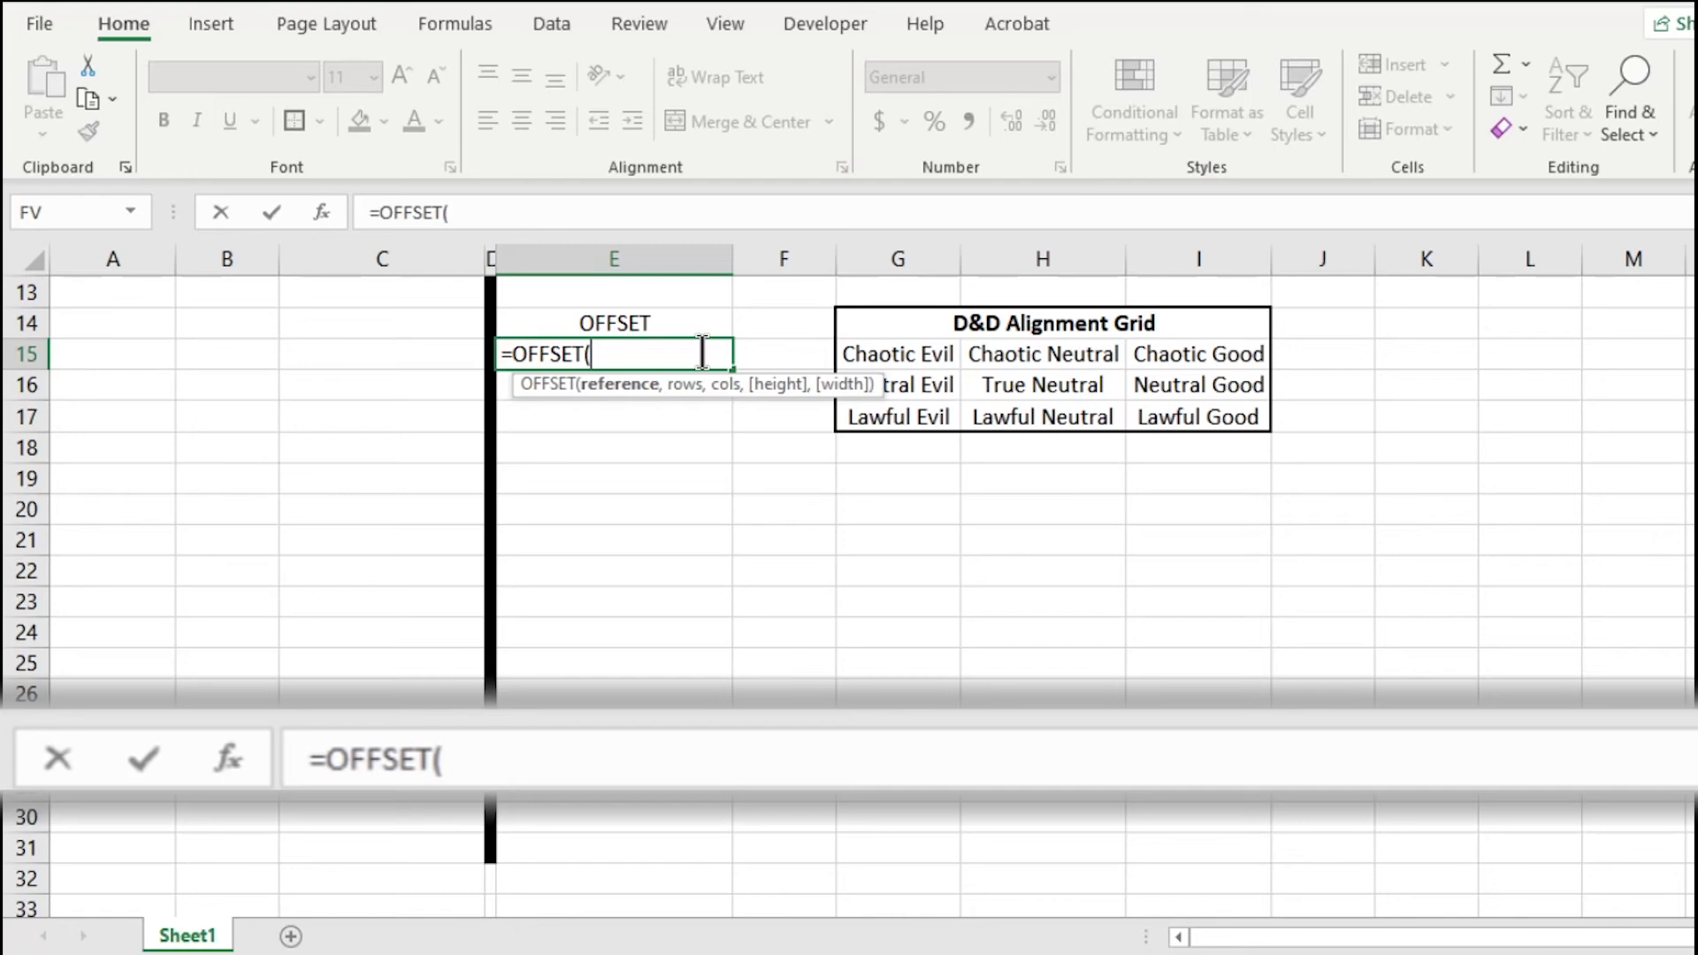
{"action": "key", "text": "Down"}
{"action": "key", "text": "Right"}
{"action": "key", "text": "Right"}
{"action": "key", "text": "Right"}
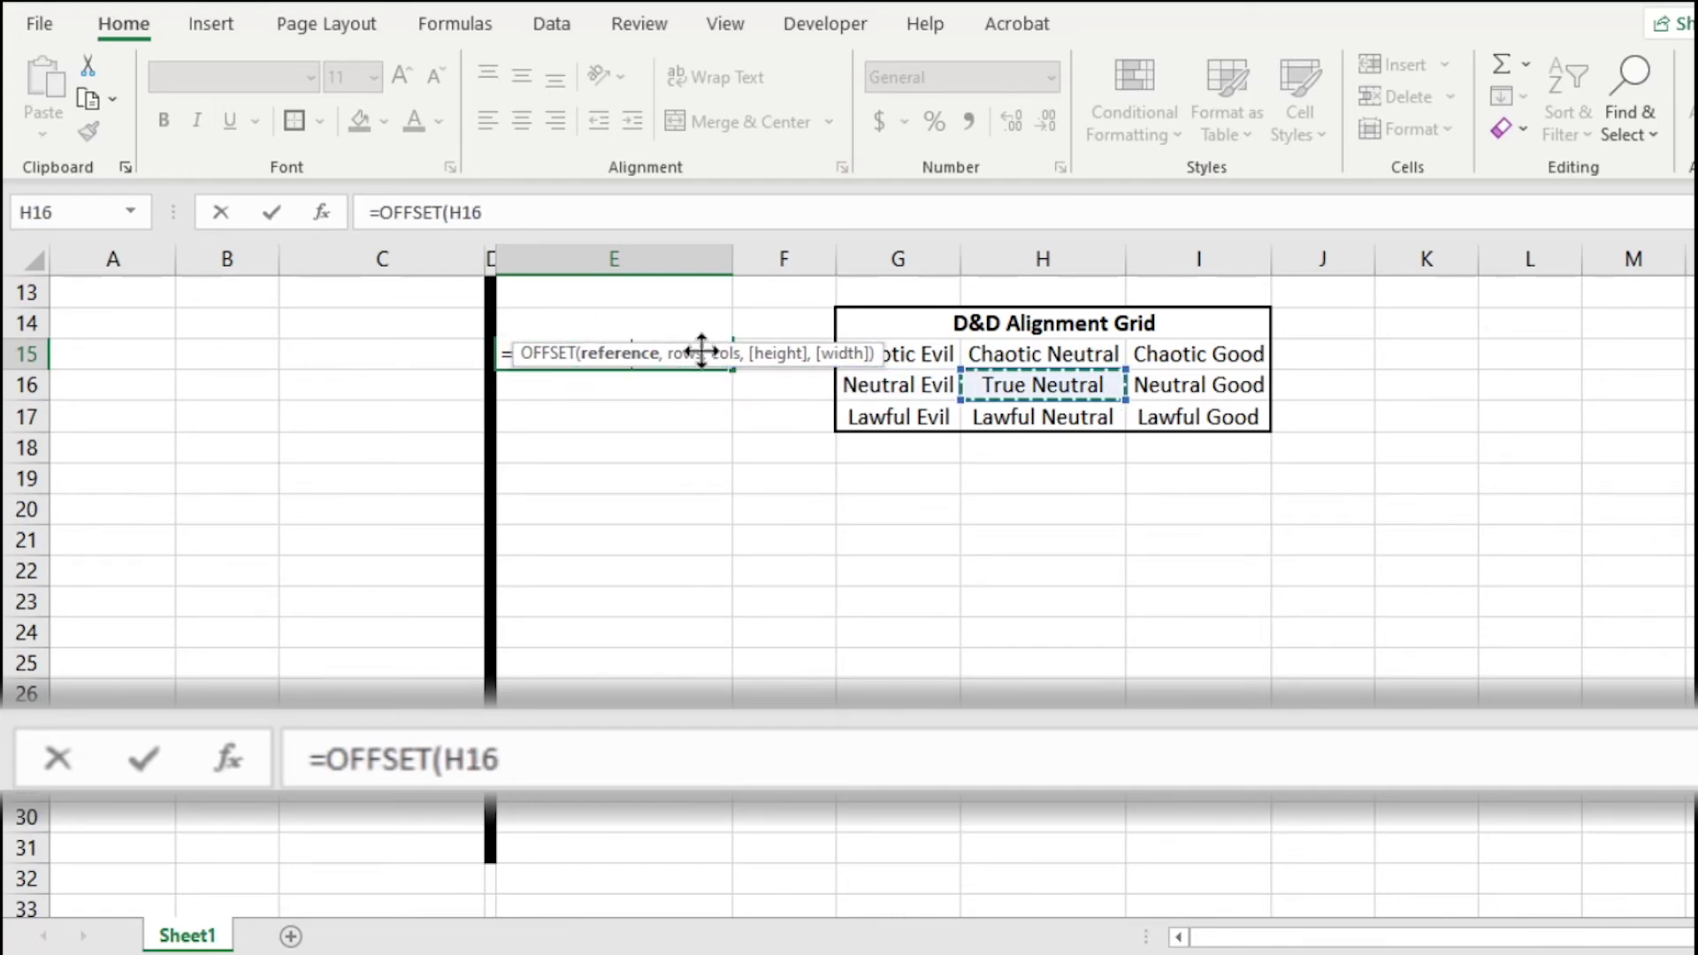
{"action": "type", "text": ","}
{"action": "key", "text": "Down"}
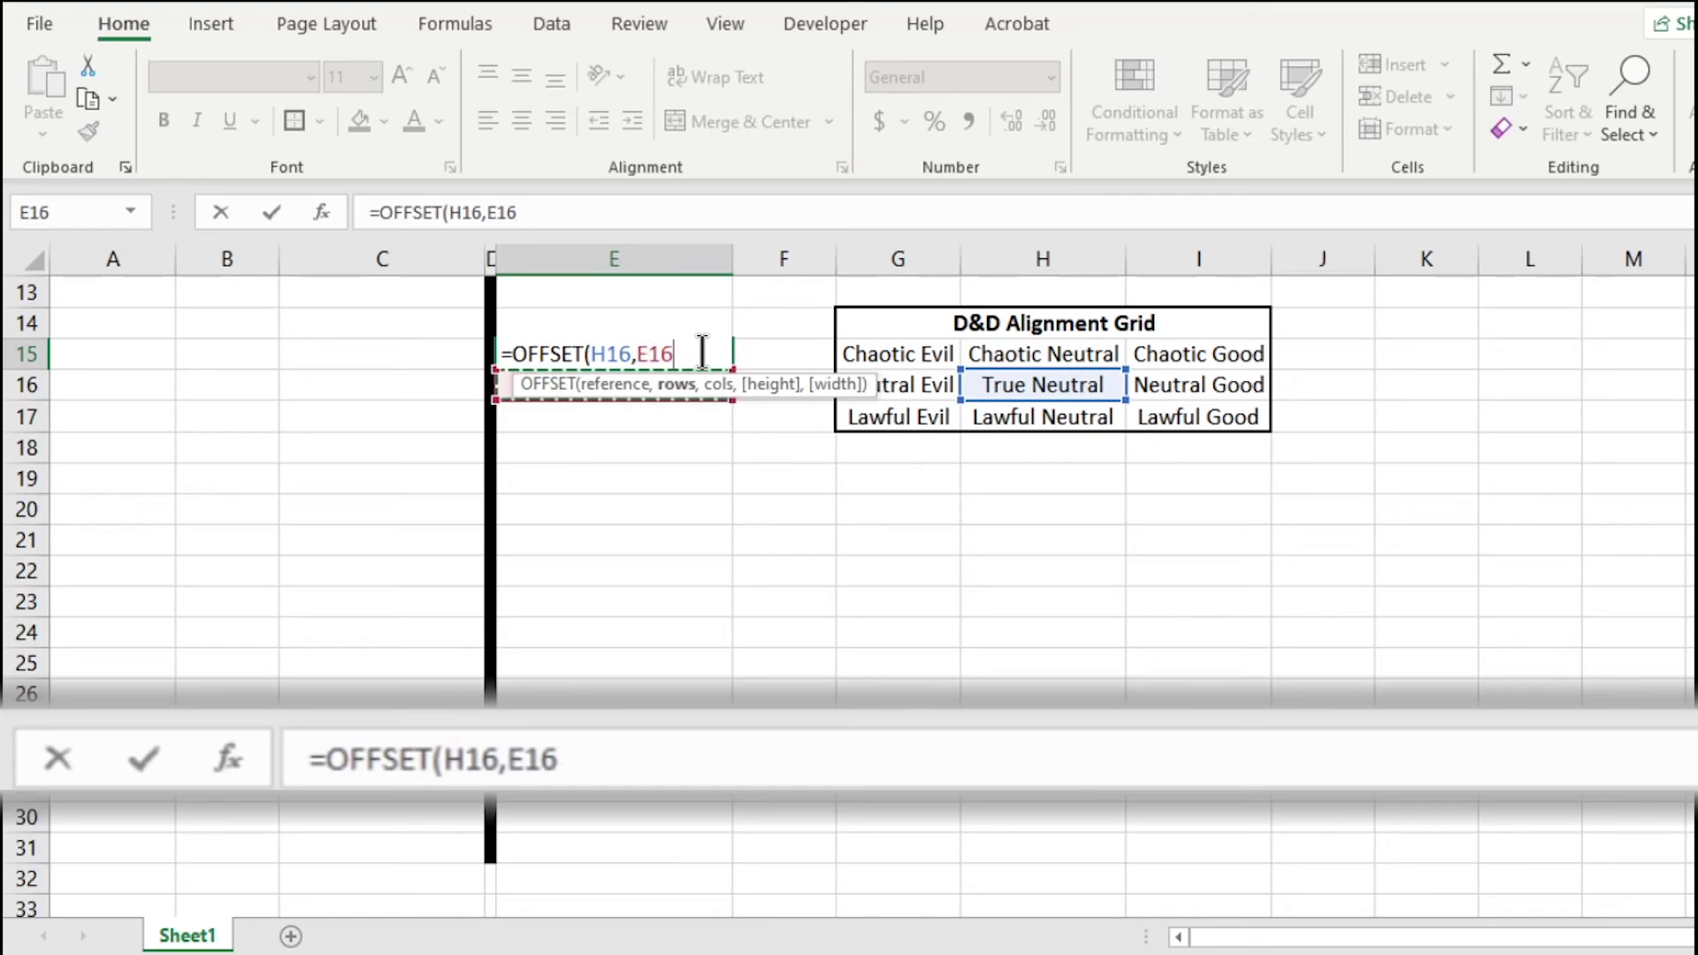
{"action": "type", "text": ","}
{"action": "key", "text": "Down"}
{"action": "key", "text": "Down"}
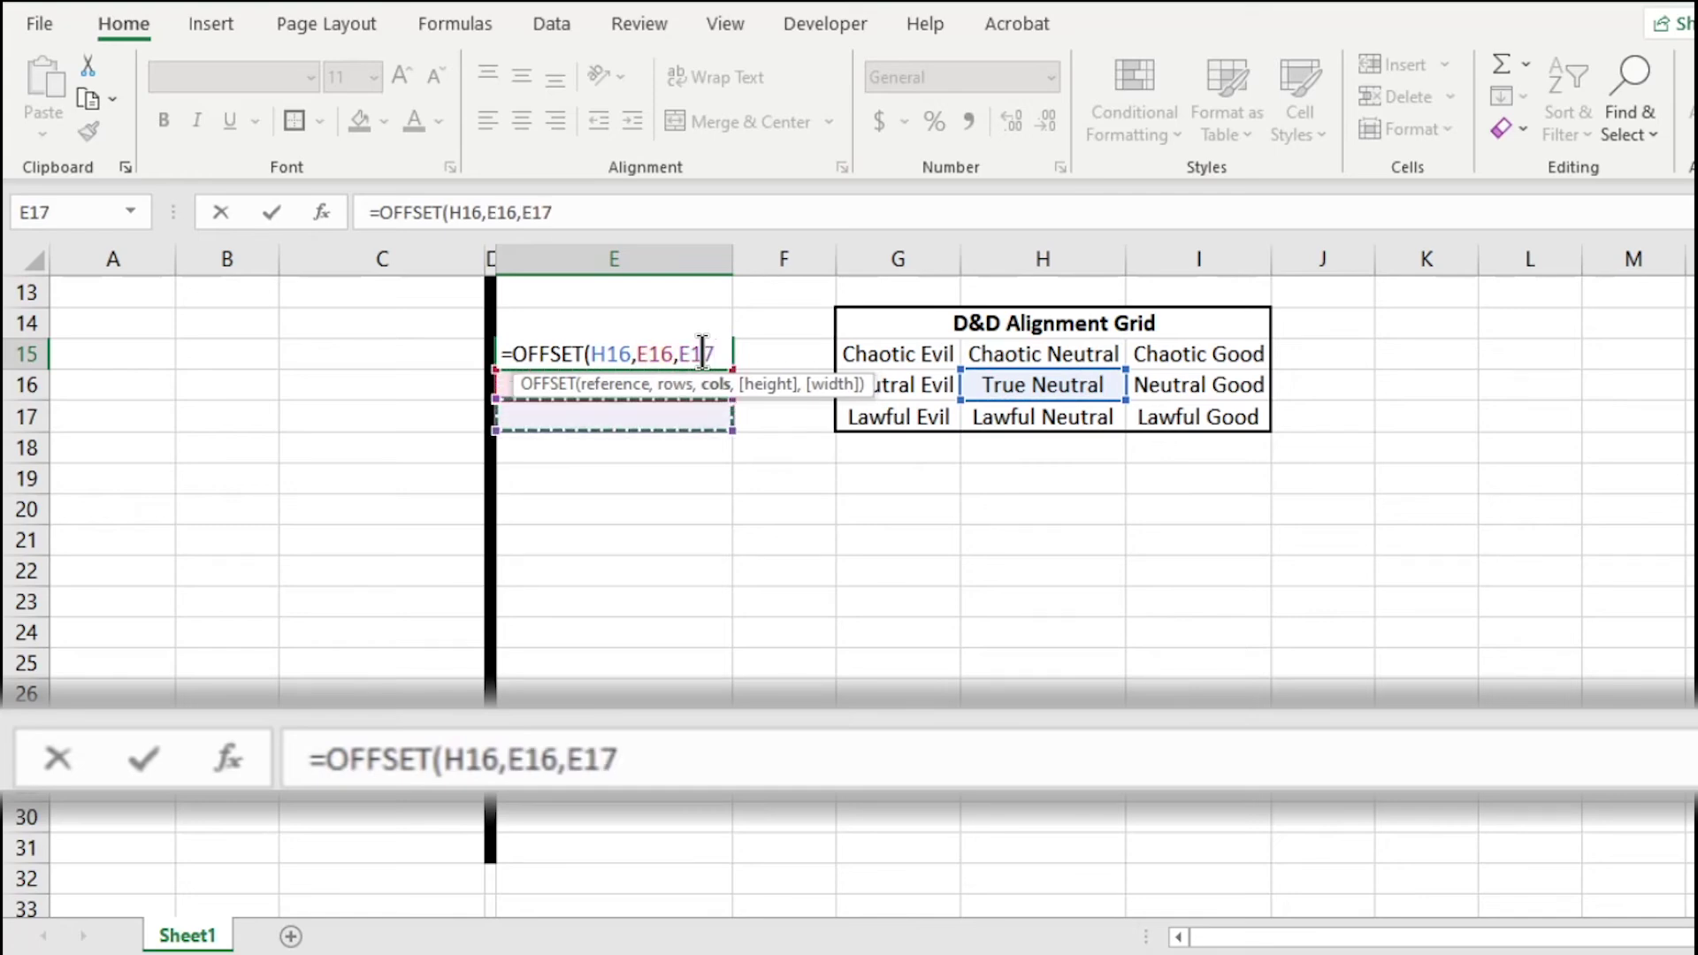
{"action": "key", "text": "Return"}
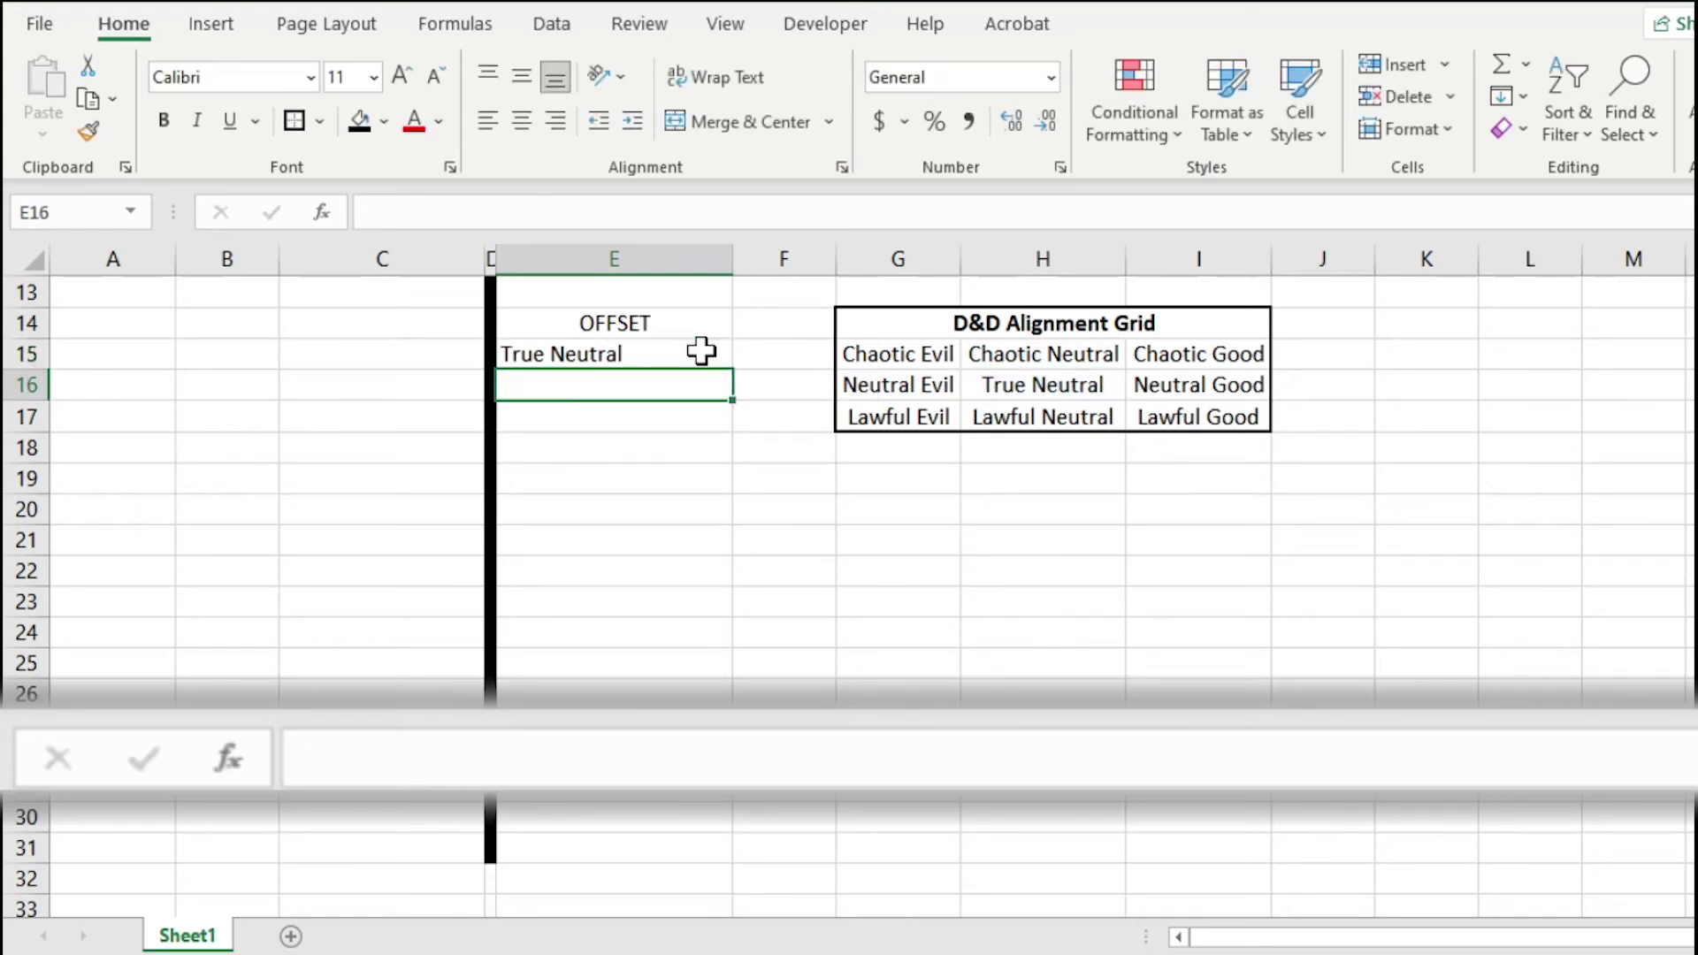
- Bold the OFFSET heading in E14 and center E15:E17
{"action": "key", "text": "Up"}
{"action": "key", "text": "Up"}
{"action": "key", "text": "ctrl+b"}
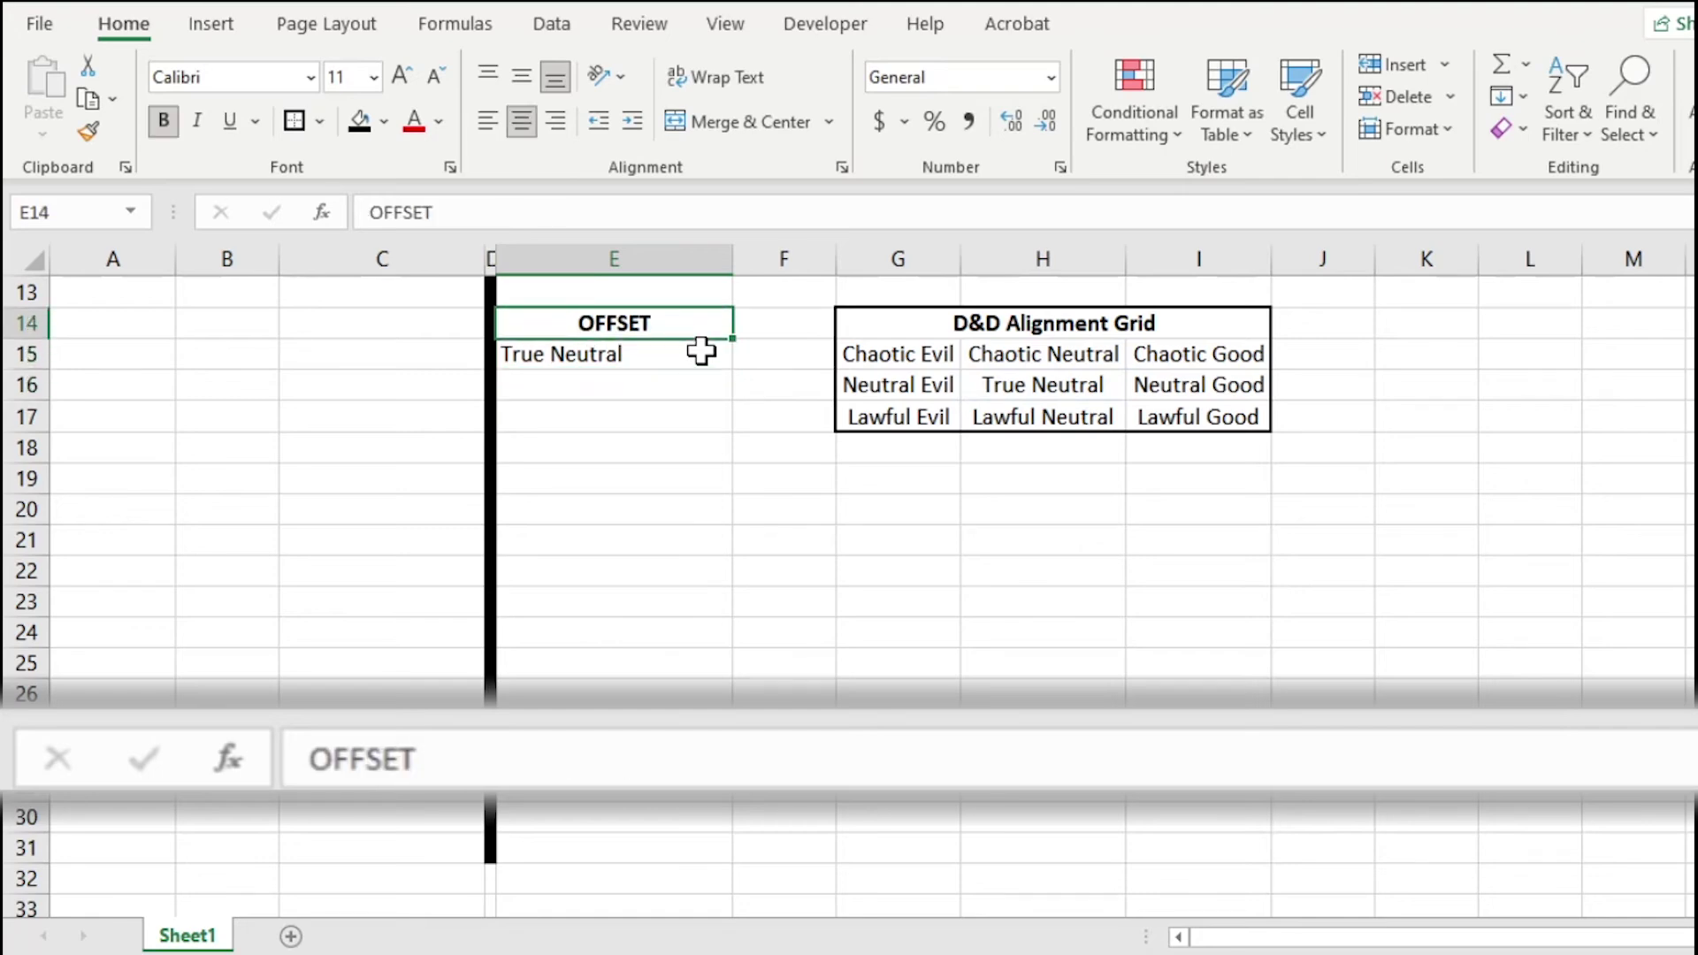
{"action": "key", "text": "Down"}
{"action": "key", "text": "shift+Down"}
{"action": "key", "text": "shift+Down"}
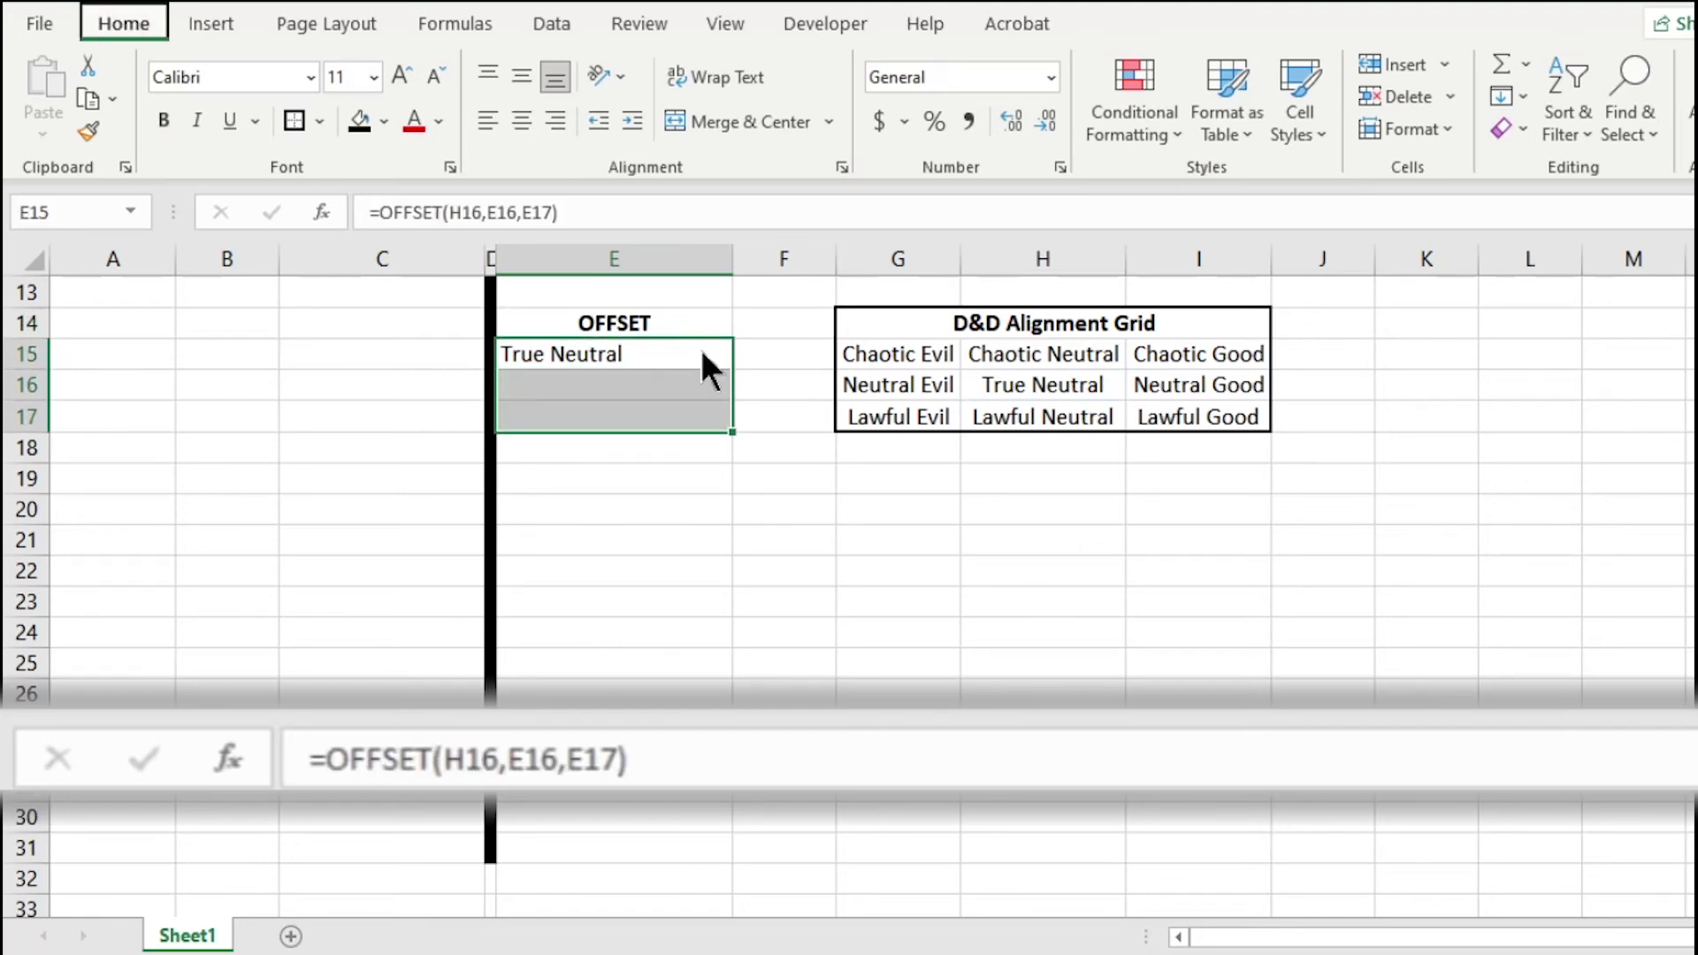
{"action": "key", "text": "ctrl+e"}
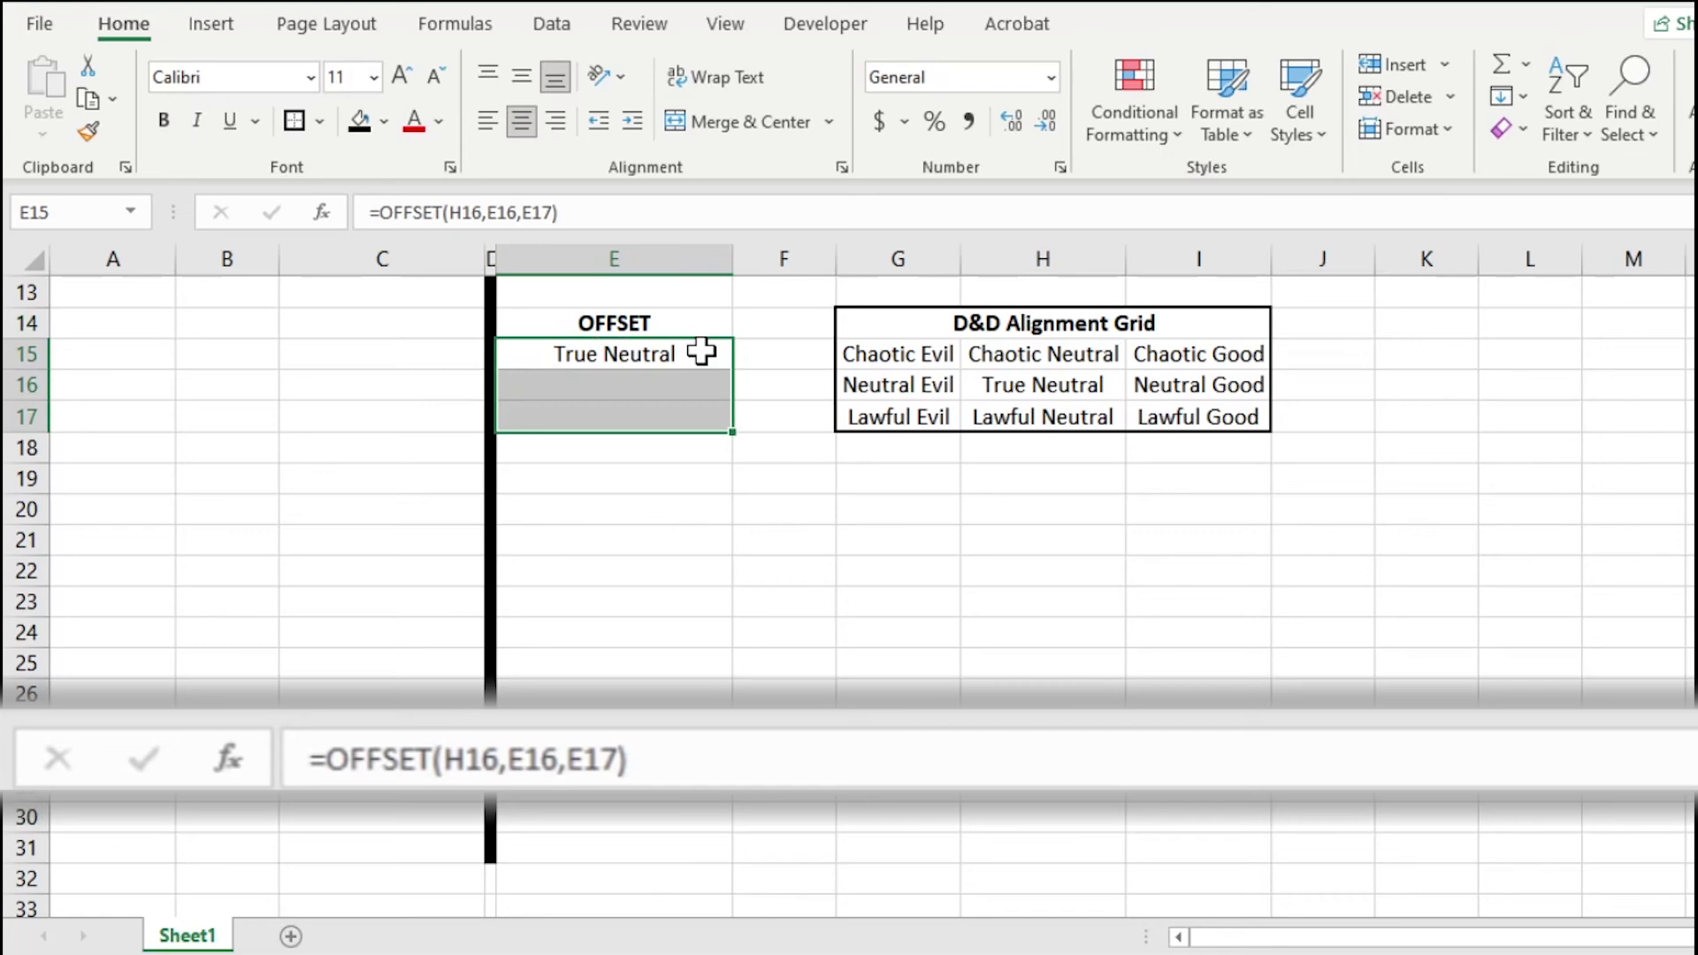
- Enter 0 as the row offset in E16 and 0 as the column offset in E17
{"action": "key", "text": "Down"}
{"action": "key", "text": "Down"}
{"action": "key", "text": "Up"}
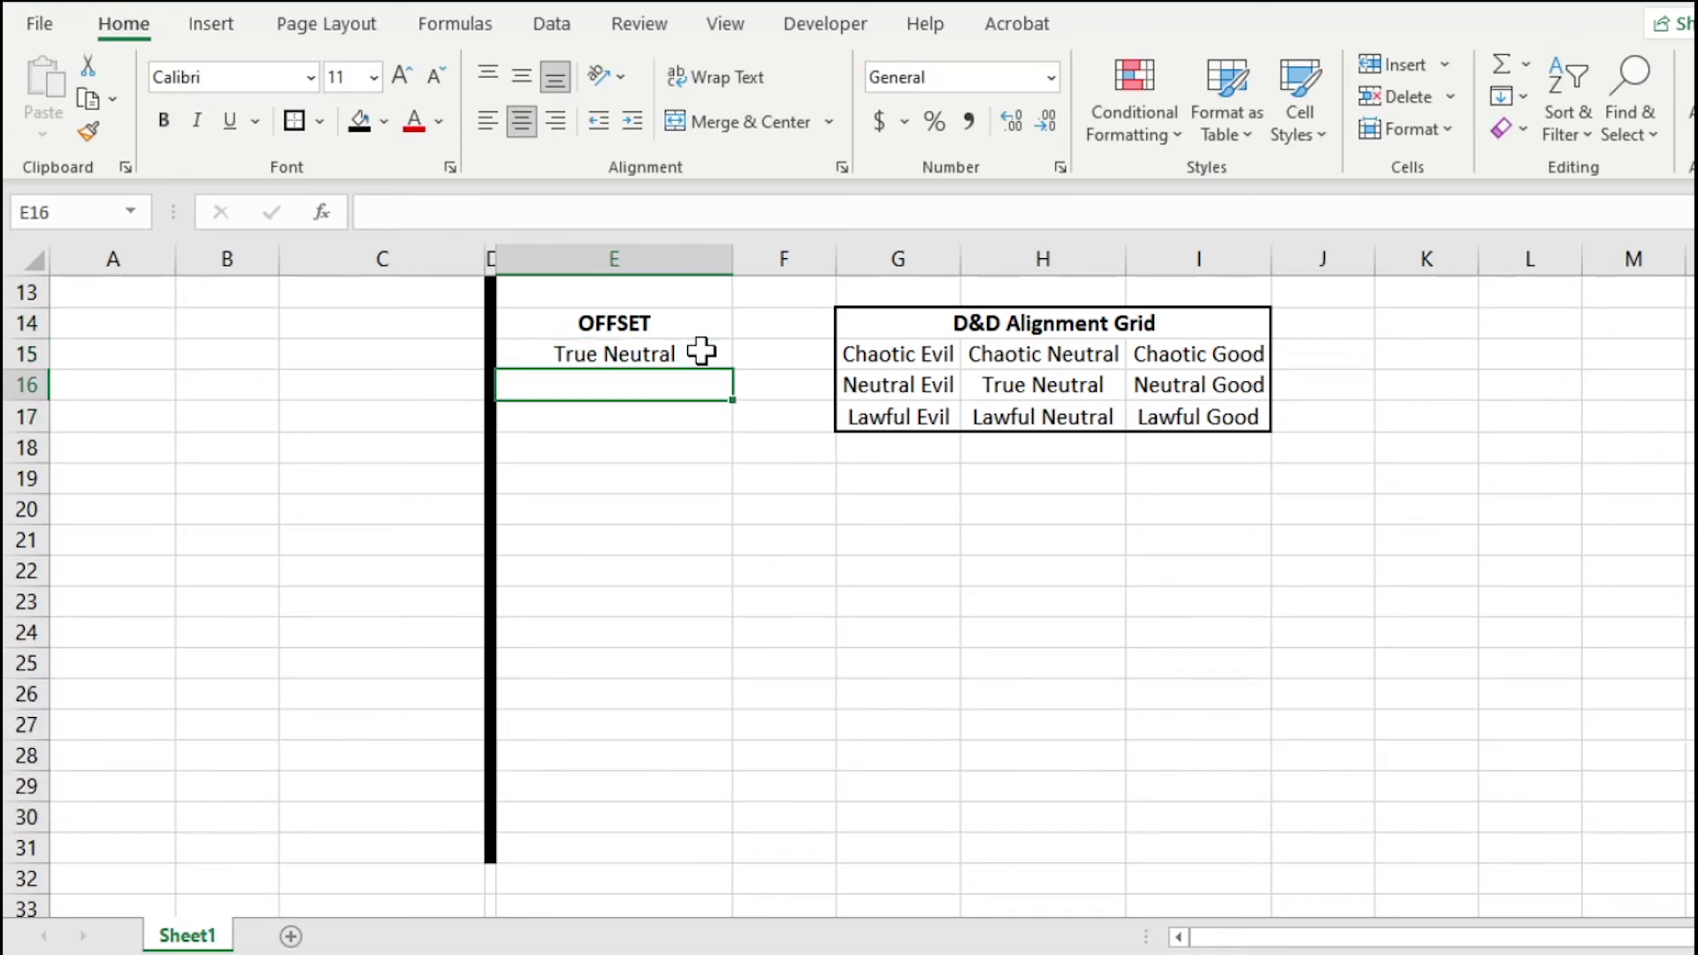
{"action": "type", "text": "0"}
{"action": "key", "text": "Return"}
{"action": "type", "text": "0"}
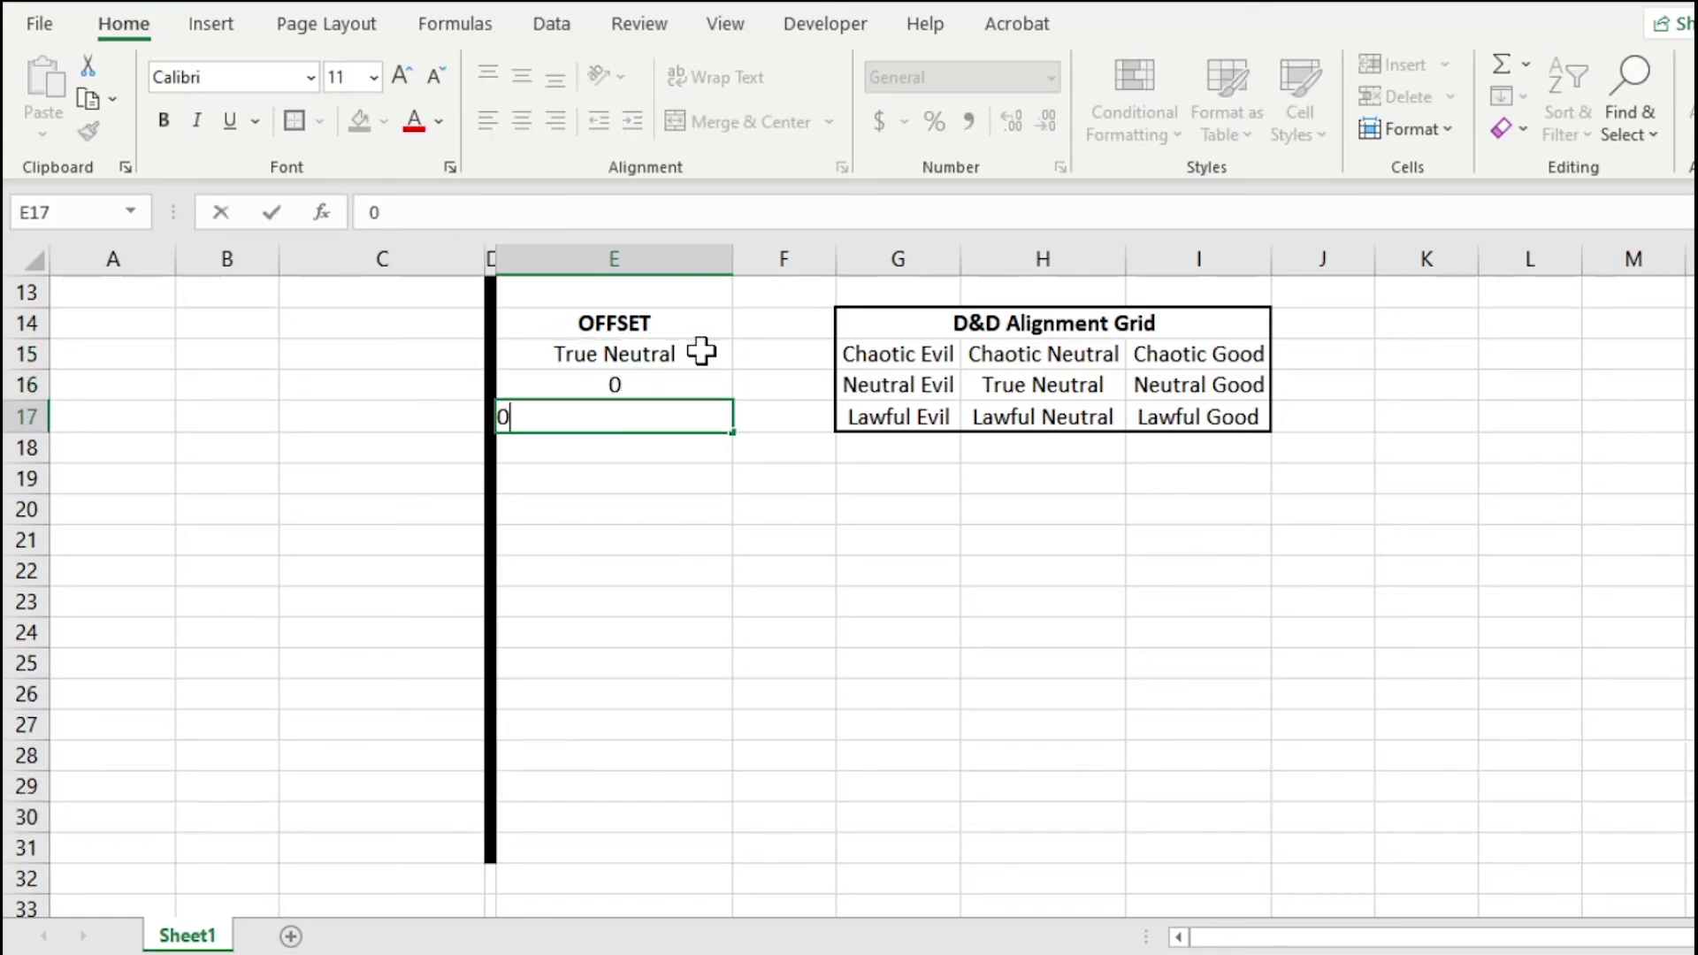
{"action": "key", "text": "Return"}
- Test the OFFSET formula with -1 in E16 and -1 in E17
{"action": "key", "text": "Up"}
{"action": "key", "text": "Up"}
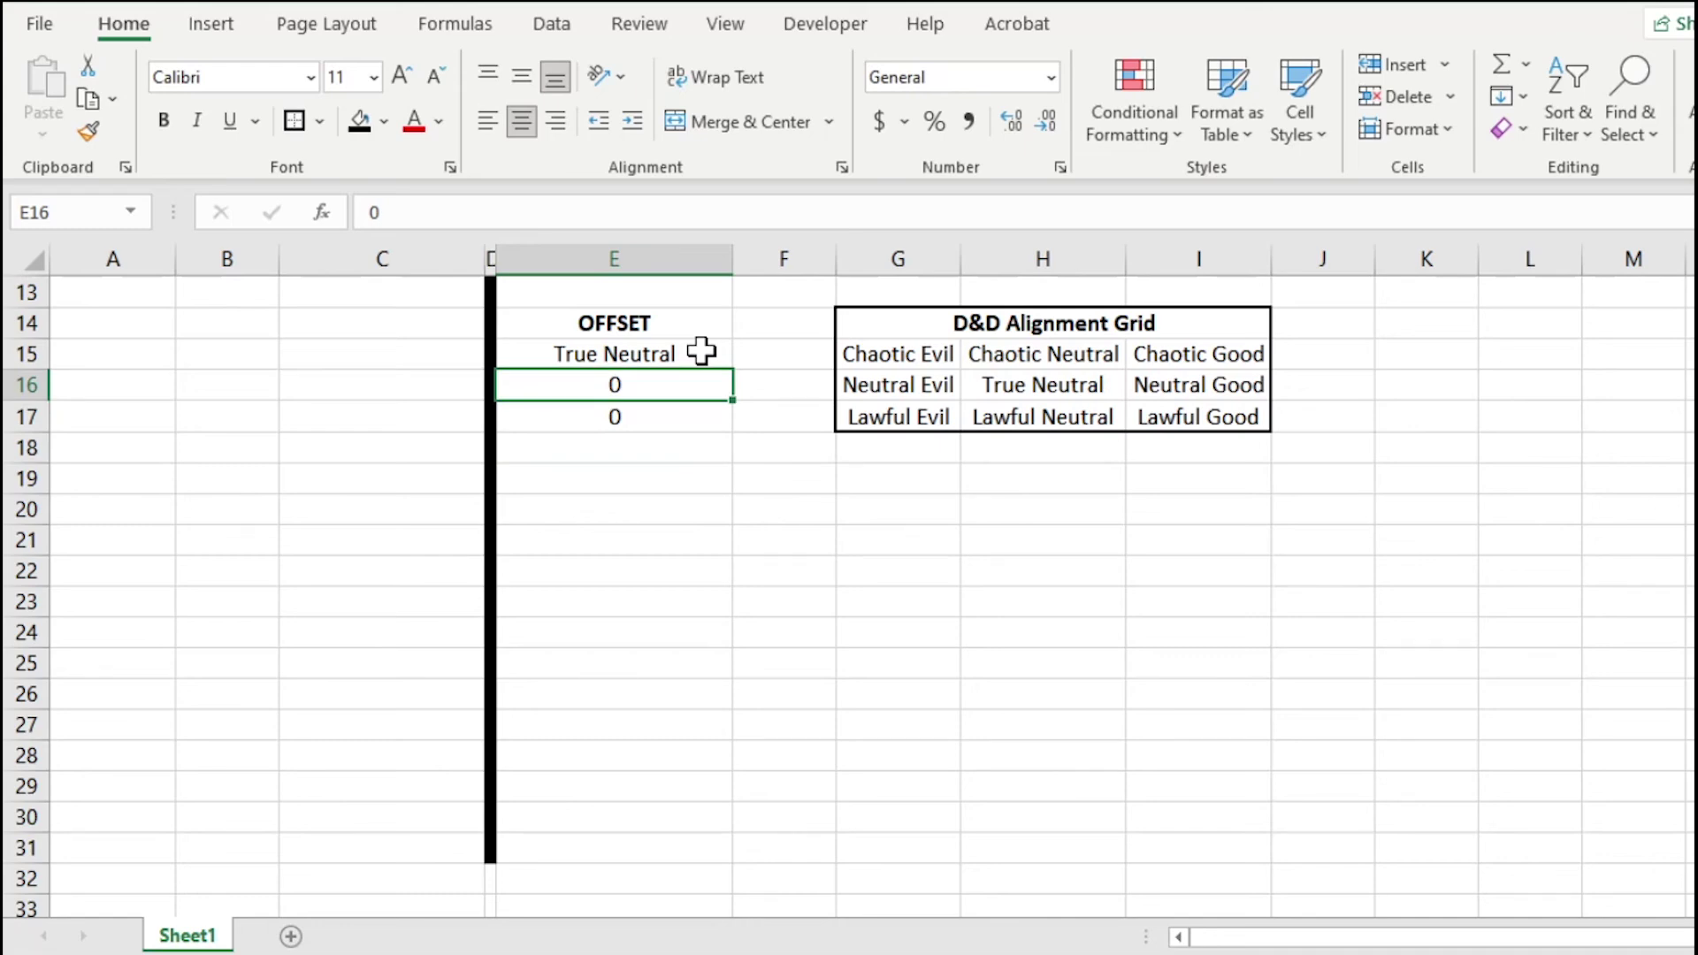
{"action": "type", "text": "-1"}
{"action": "key", "text": "Return"}
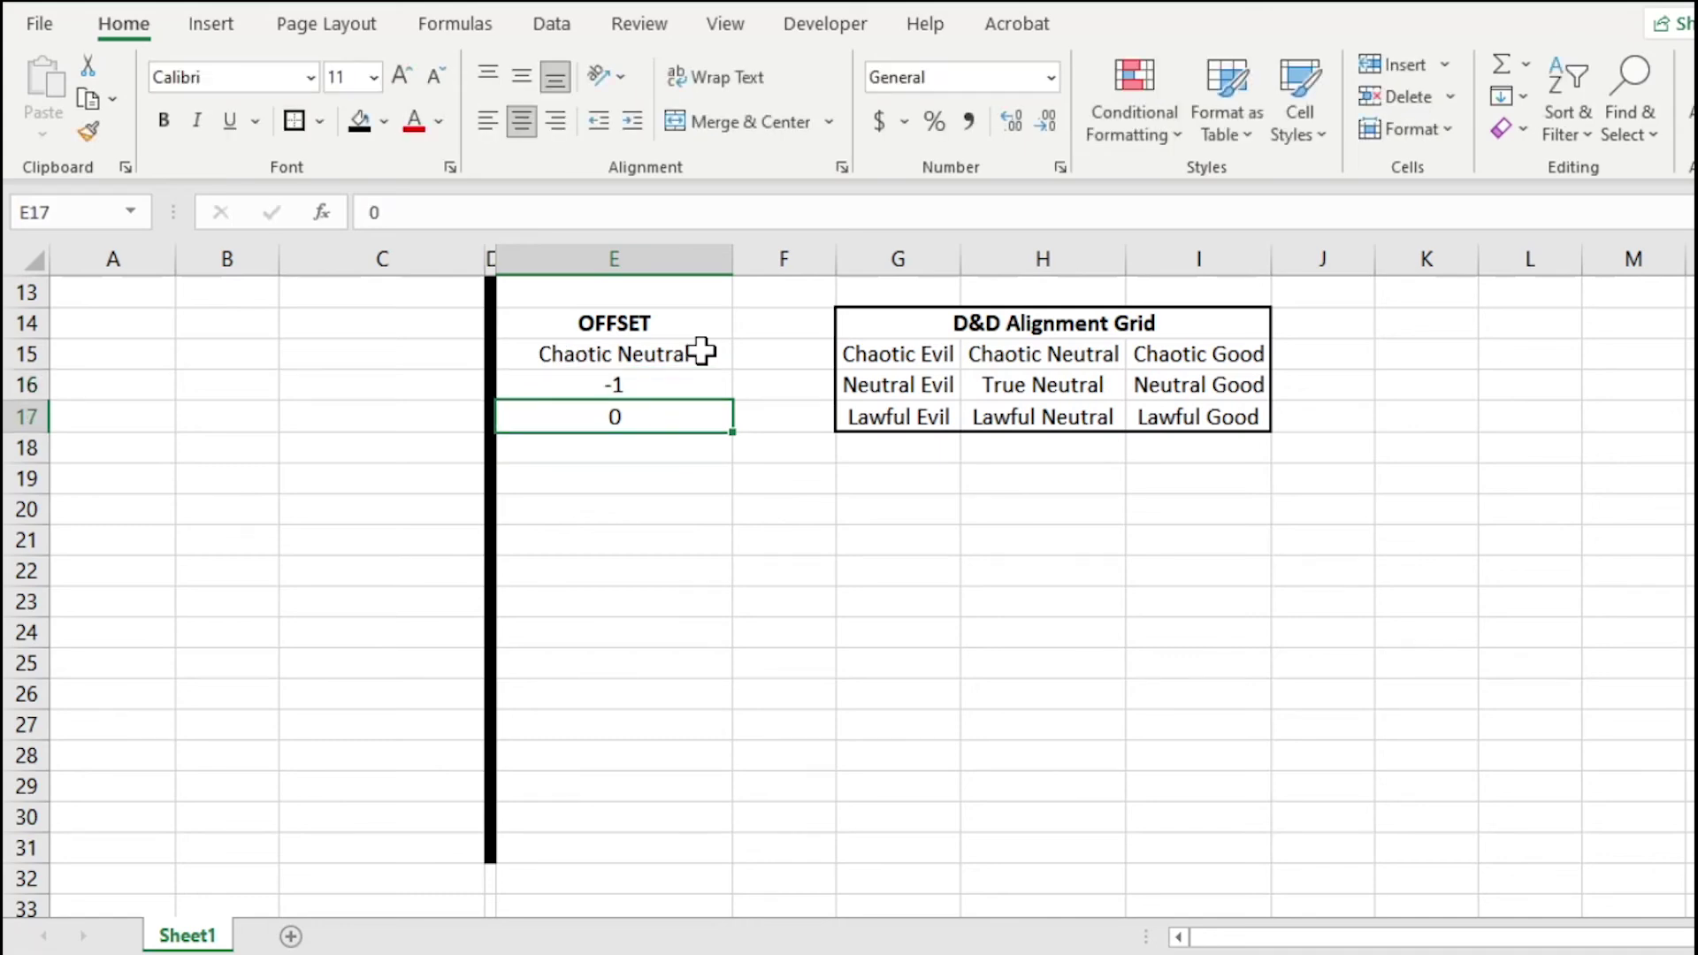
{"action": "key", "text": "Up"}
{"action": "key", "text": "Down"}
{"action": "type", "text": "-1"}
{"action": "key", "text": "Up"}
{"action": "key", "text": "Left"}
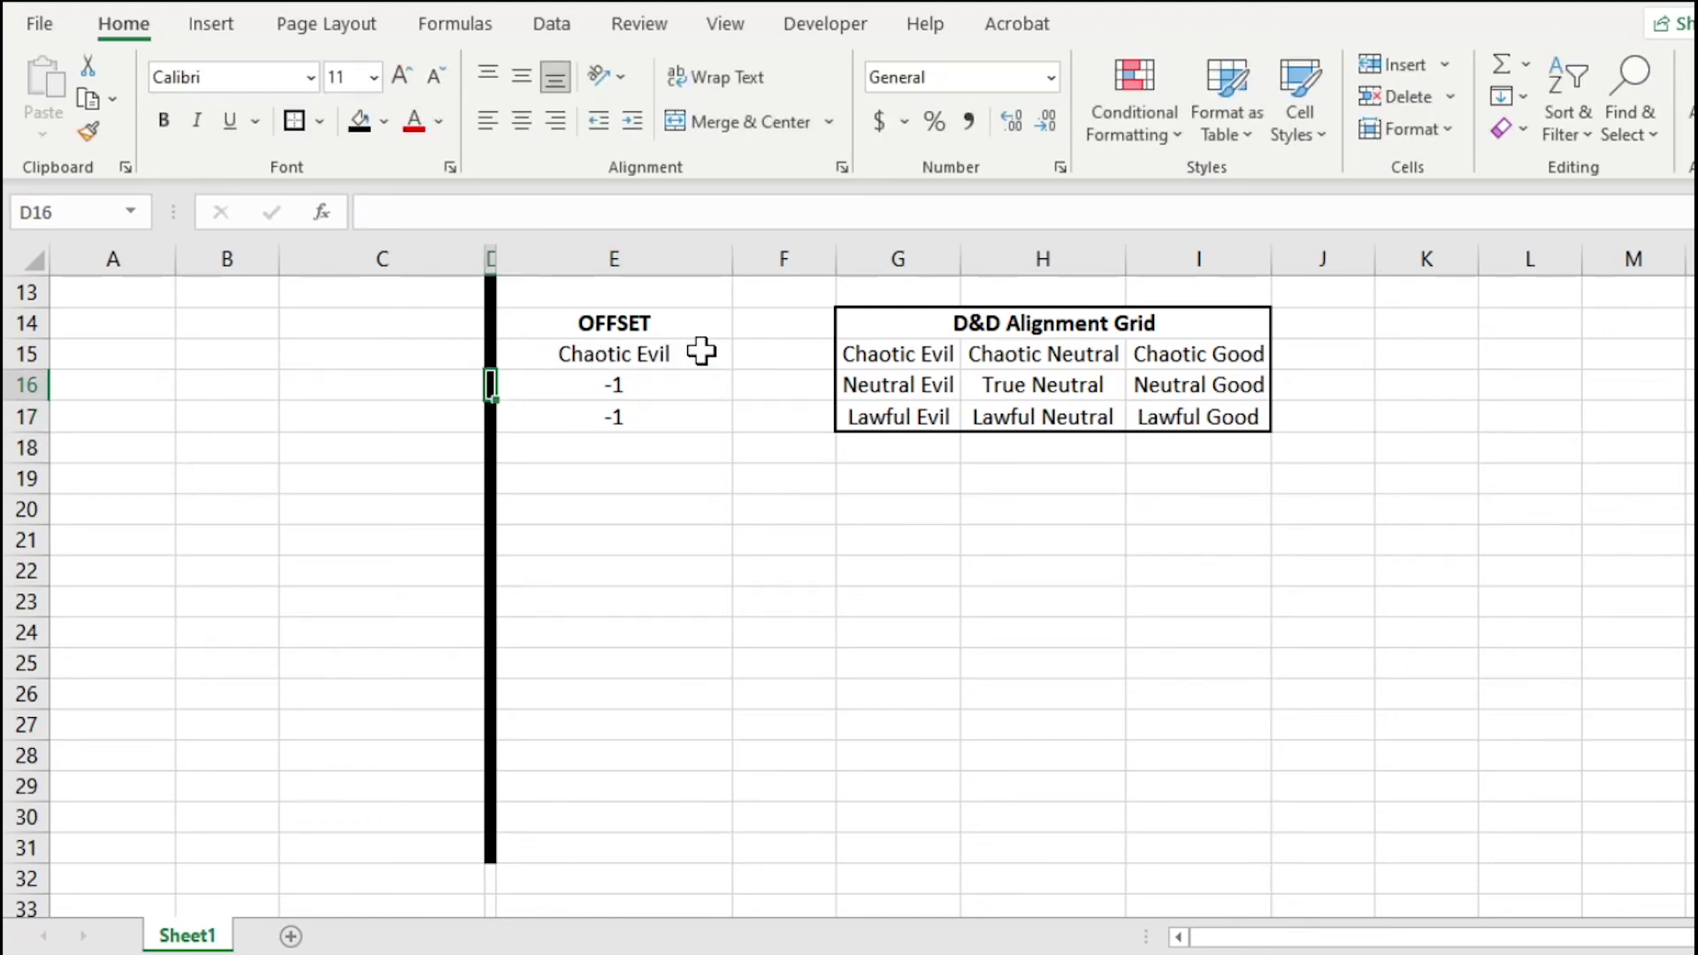
{"action": "key", "text": "Right"}
{"action": "double_click", "coordinate": [701, 351]}
{"action": "key", "text": "Left"}
{"action": "key", "text": "Left"}
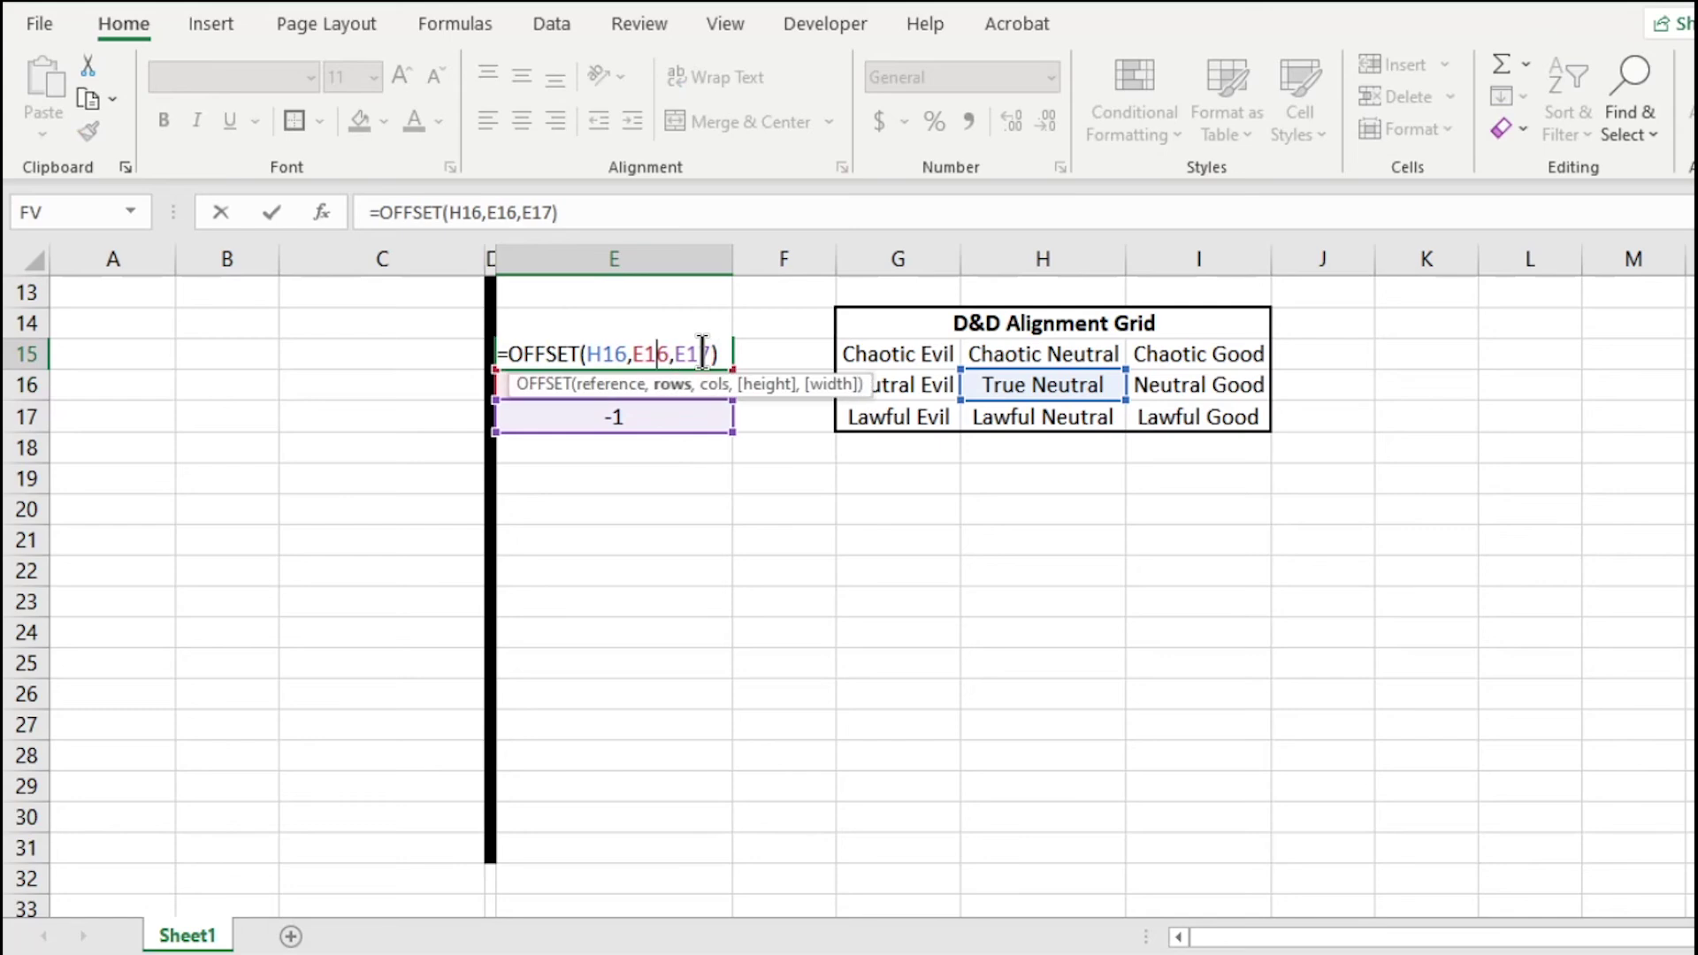
{"action": "key", "text": "F4"}
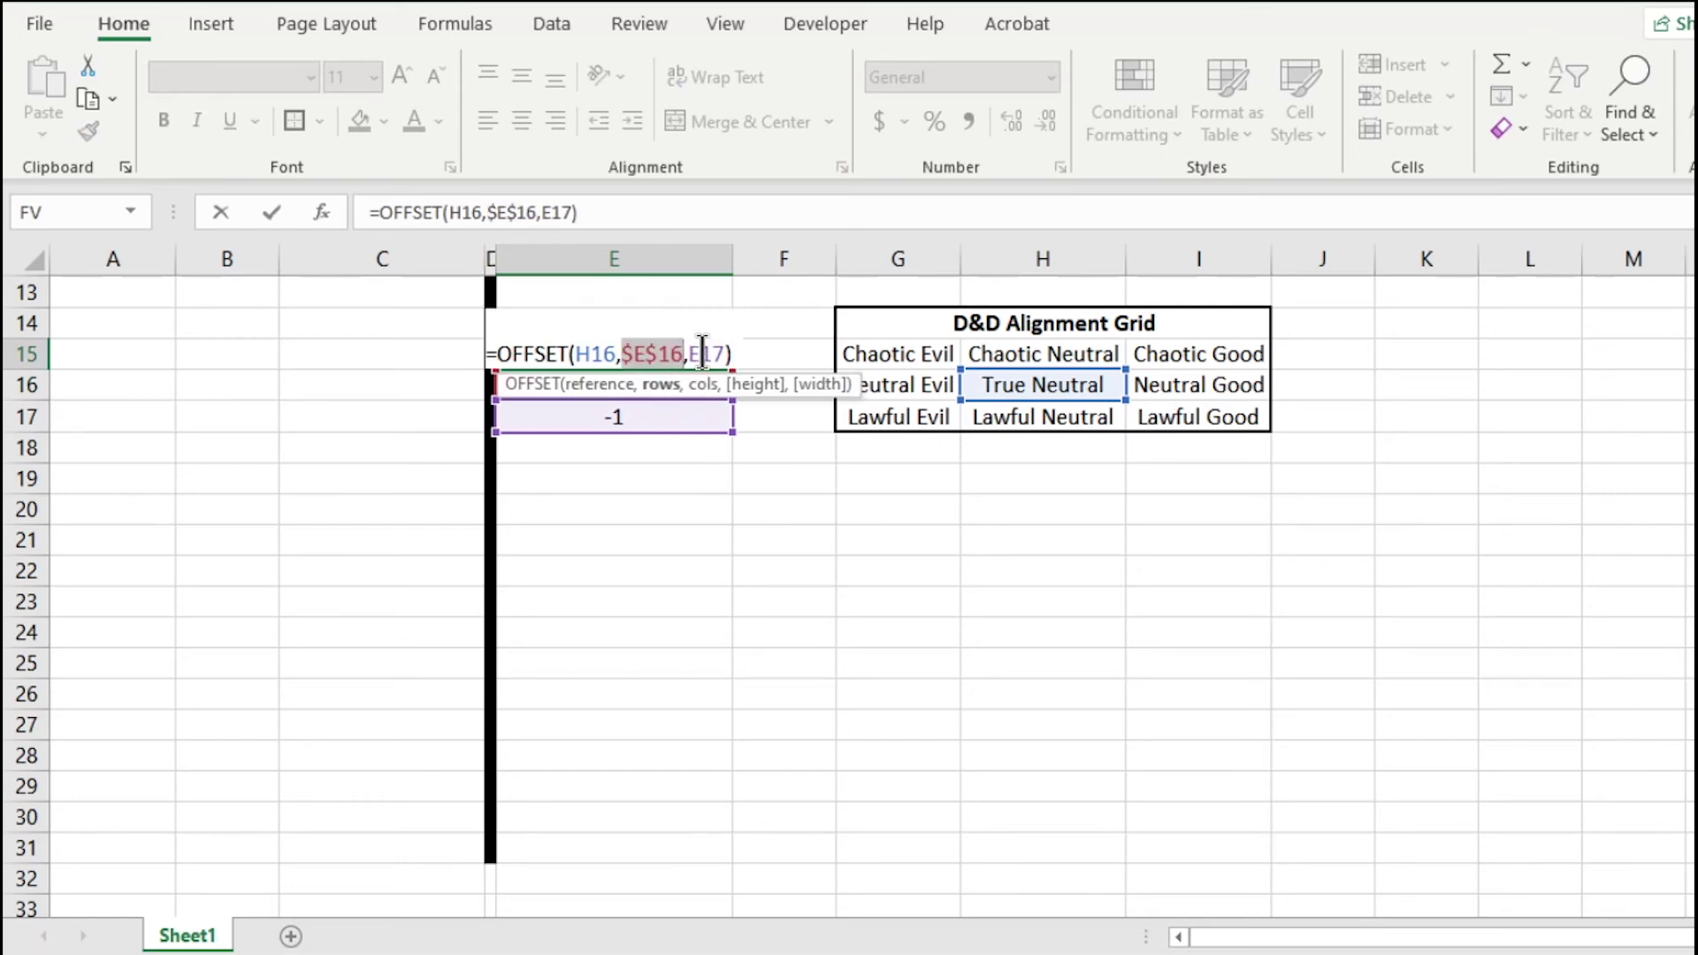
{"action": "key", "text": "ctrl+Return"}
- Test row offsets of 0 and 1 in E16
{"action": "key", "text": "Down"}
{"action": "type", "text": "0"}
{"action": "key", "text": "ctrl+Return"}
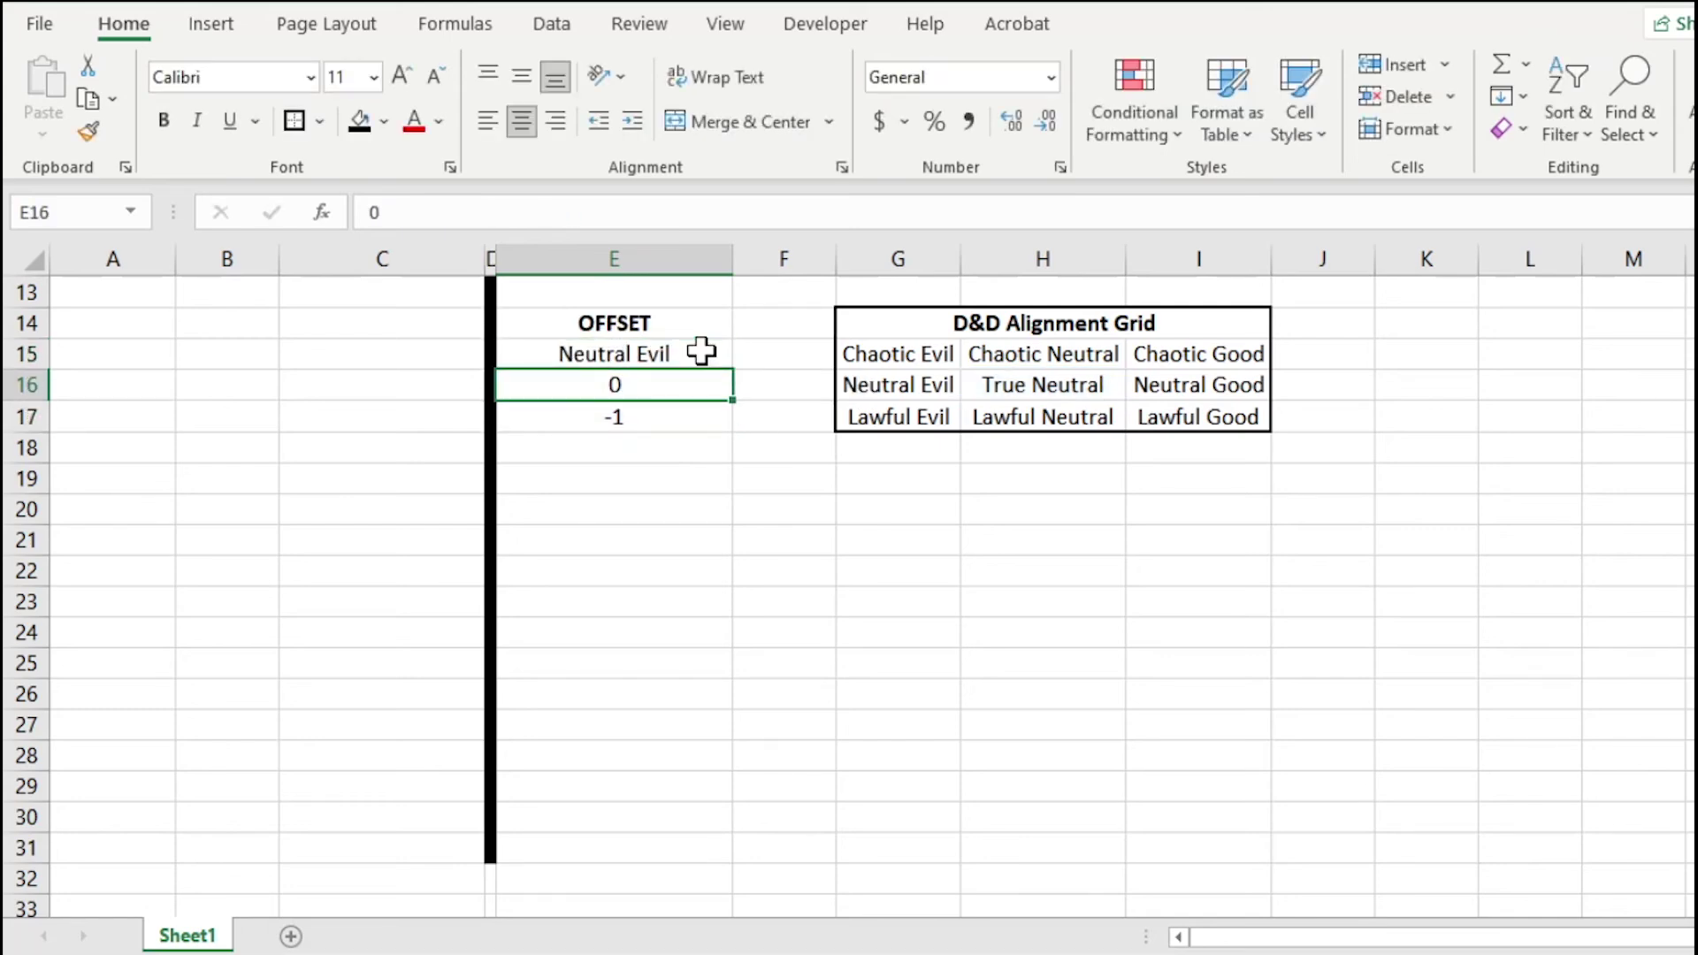
{"action": "type", "text": "1"}
{"action": "key", "text": "ctrl+Return"}
{"action": "key", "text": "Up"}
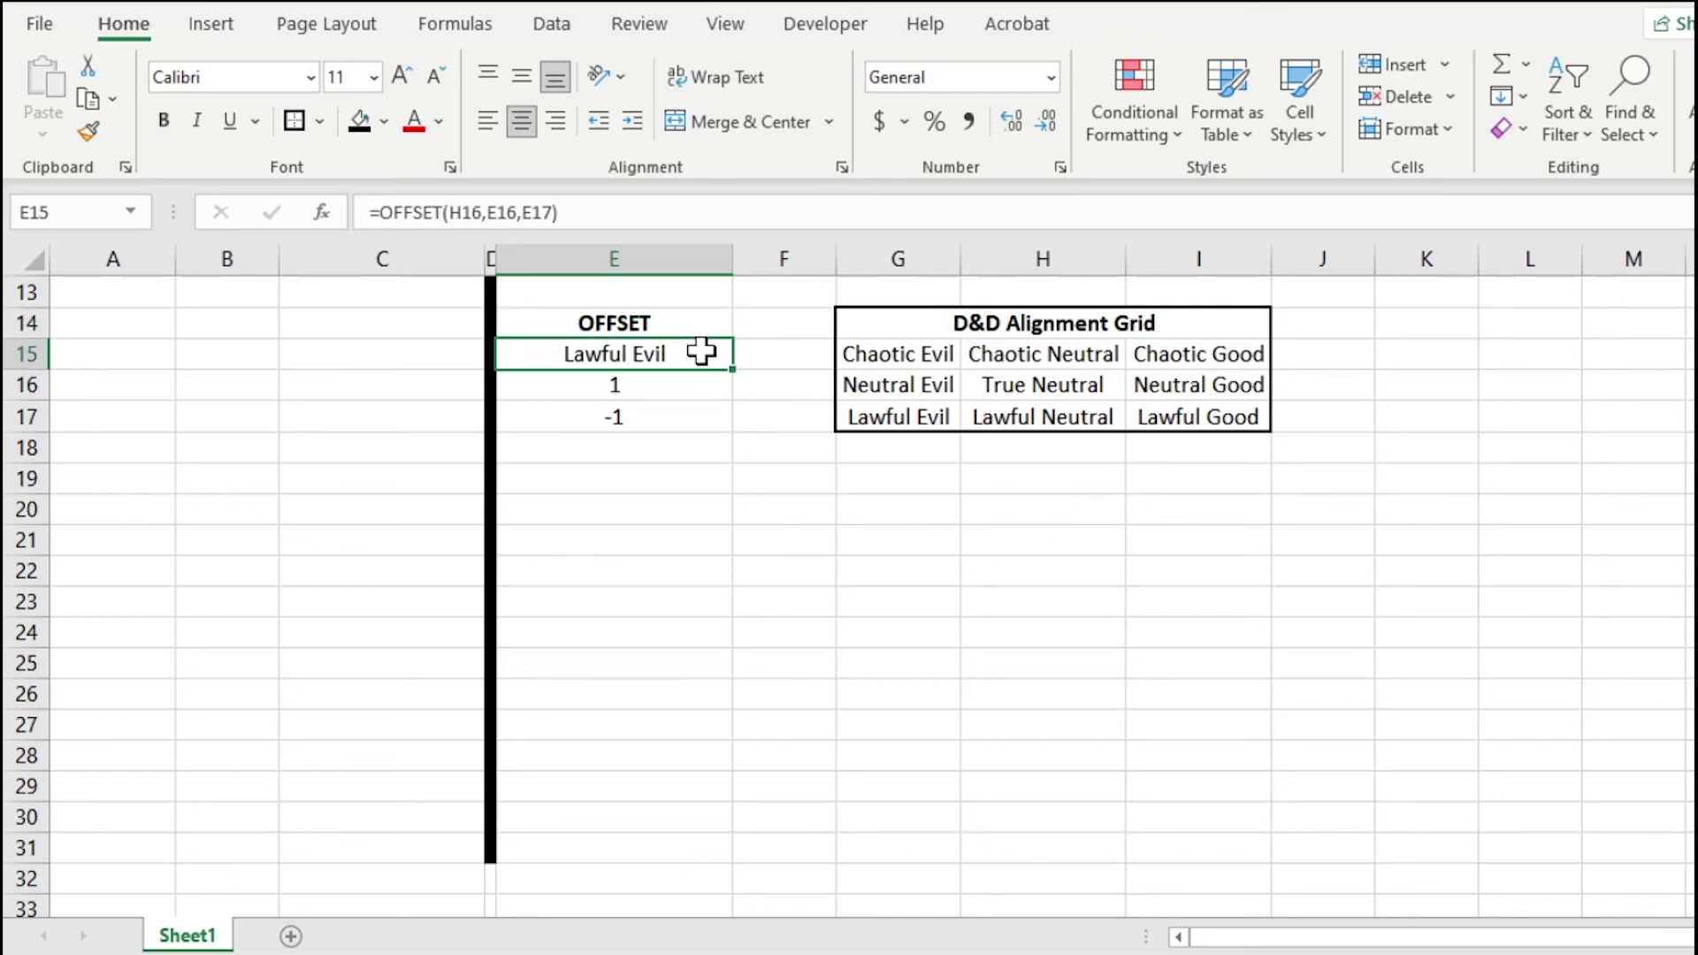
{"action": "double_click", "coordinate": [701, 351]}
{"action": "key", "text": "F4"}
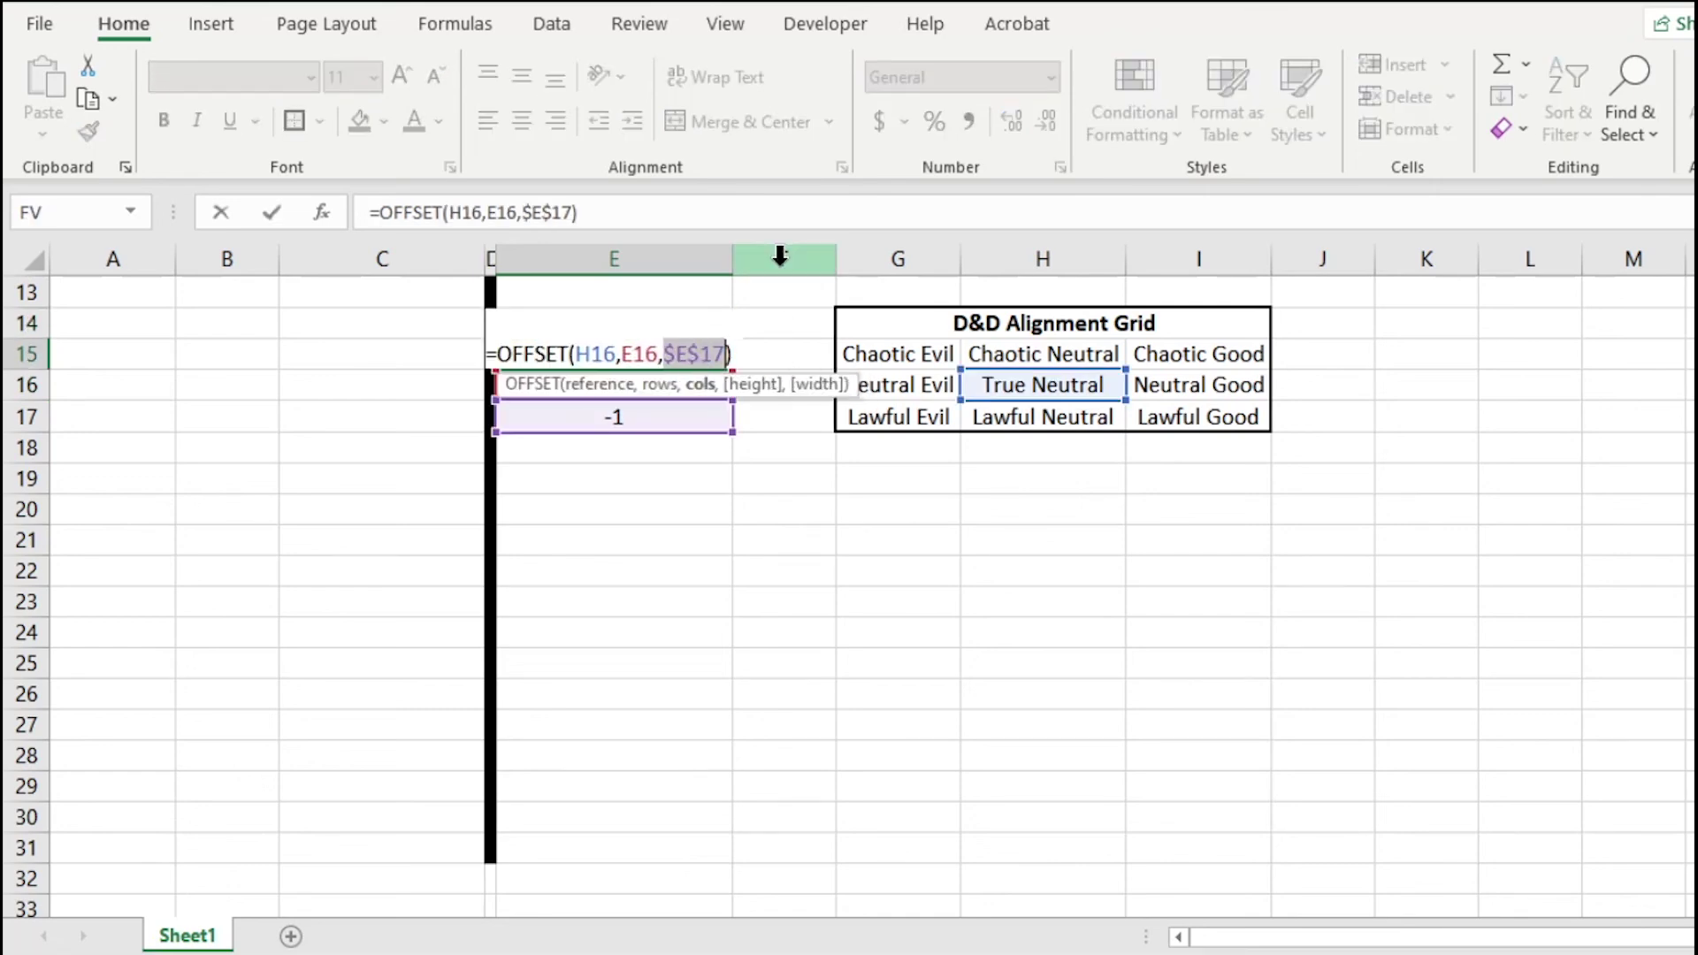
{"action": "key", "text": "Escape"}
- Test column offsets of 0 and 1 in E17
{"action": "key", "text": "Down"}
{"action": "key", "text": "Down"}
{"action": "type", "text": "0"}
{"action": "key", "text": "ctrl+Return"}
{"action": "type", "text": "1"}
{"action": "key", "text": "ctrl+Return"}
- Reset the row offset in E16 and the column offset in E17 to 0
{"action": "key", "text": "Up"}
{"action": "key", "text": "Up"}
{"action": "key", "text": "F2"}
{"action": "key", "text": "F4"}
{"action": "key", "text": "Return"}
{"action": "type", "text": "0"}
{"action": "key", "text": "Return"}
{"action": "type", "text": "0"}
{"action": "key", "text": "Return"}
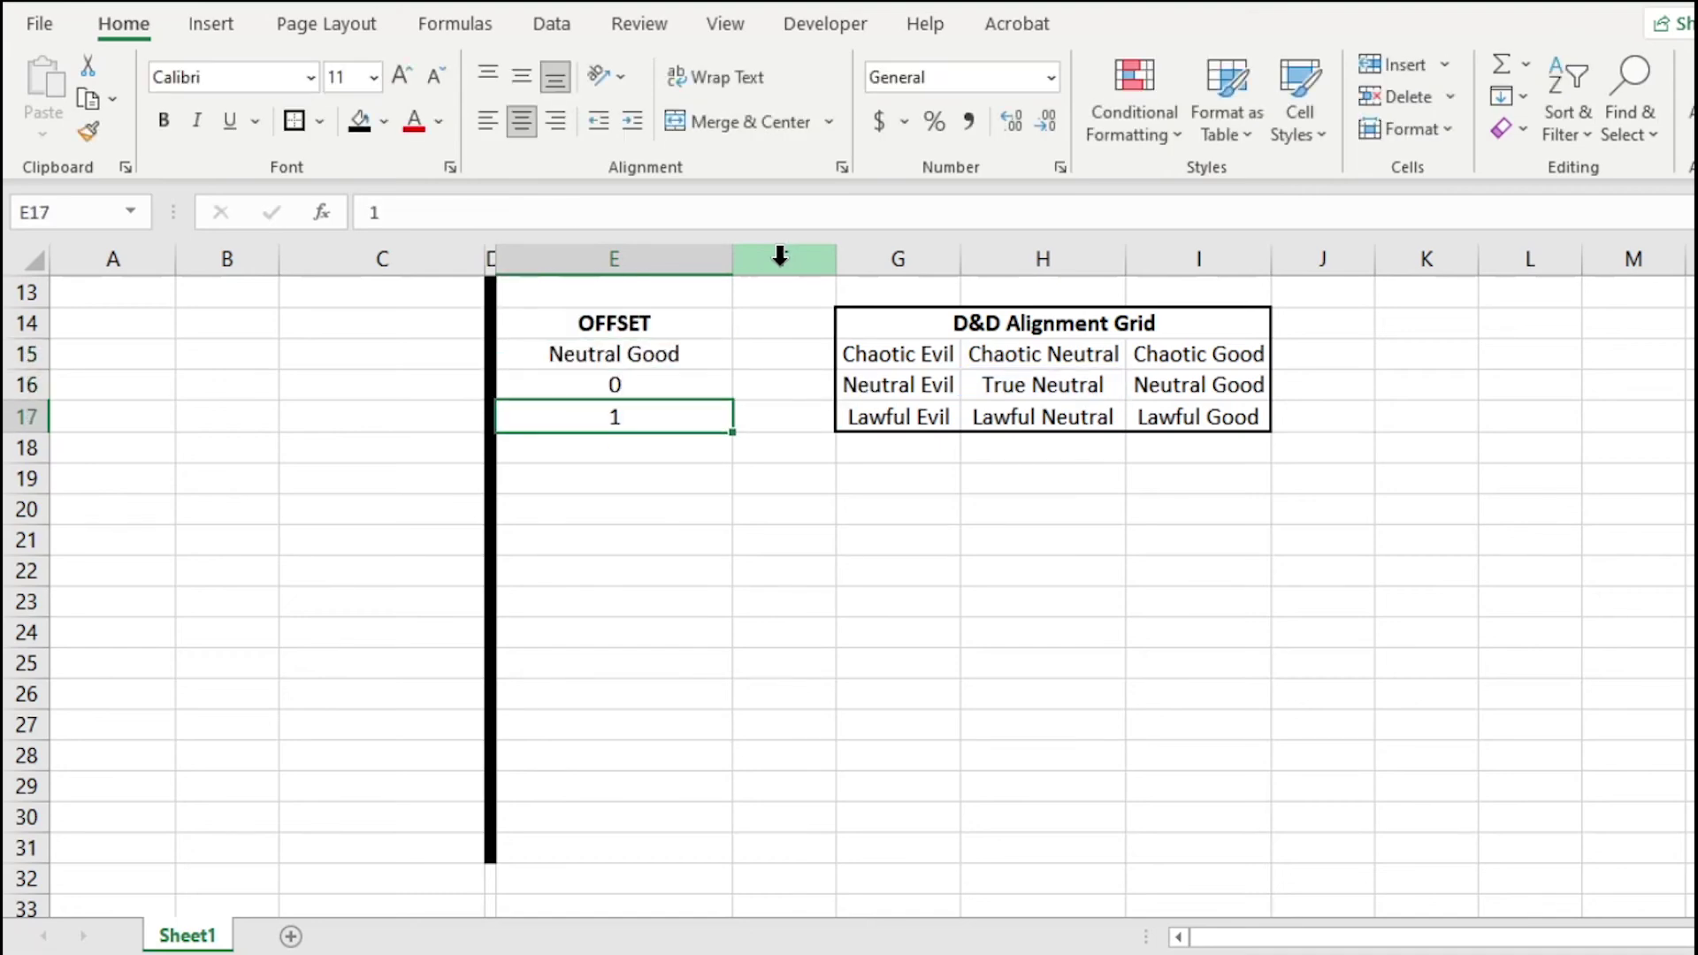
- Add an Equal To conditional formatting rule to G15:I17 that highlights the cell matching E15
{"action": "left_click_drag", "start_coordinate": [898, 354], "coordinate": [1156, 419]}
{"action": "left_click", "coordinate": [1135, 98]}
{"action": "mouse_move", "coordinate": [1213, 190]}
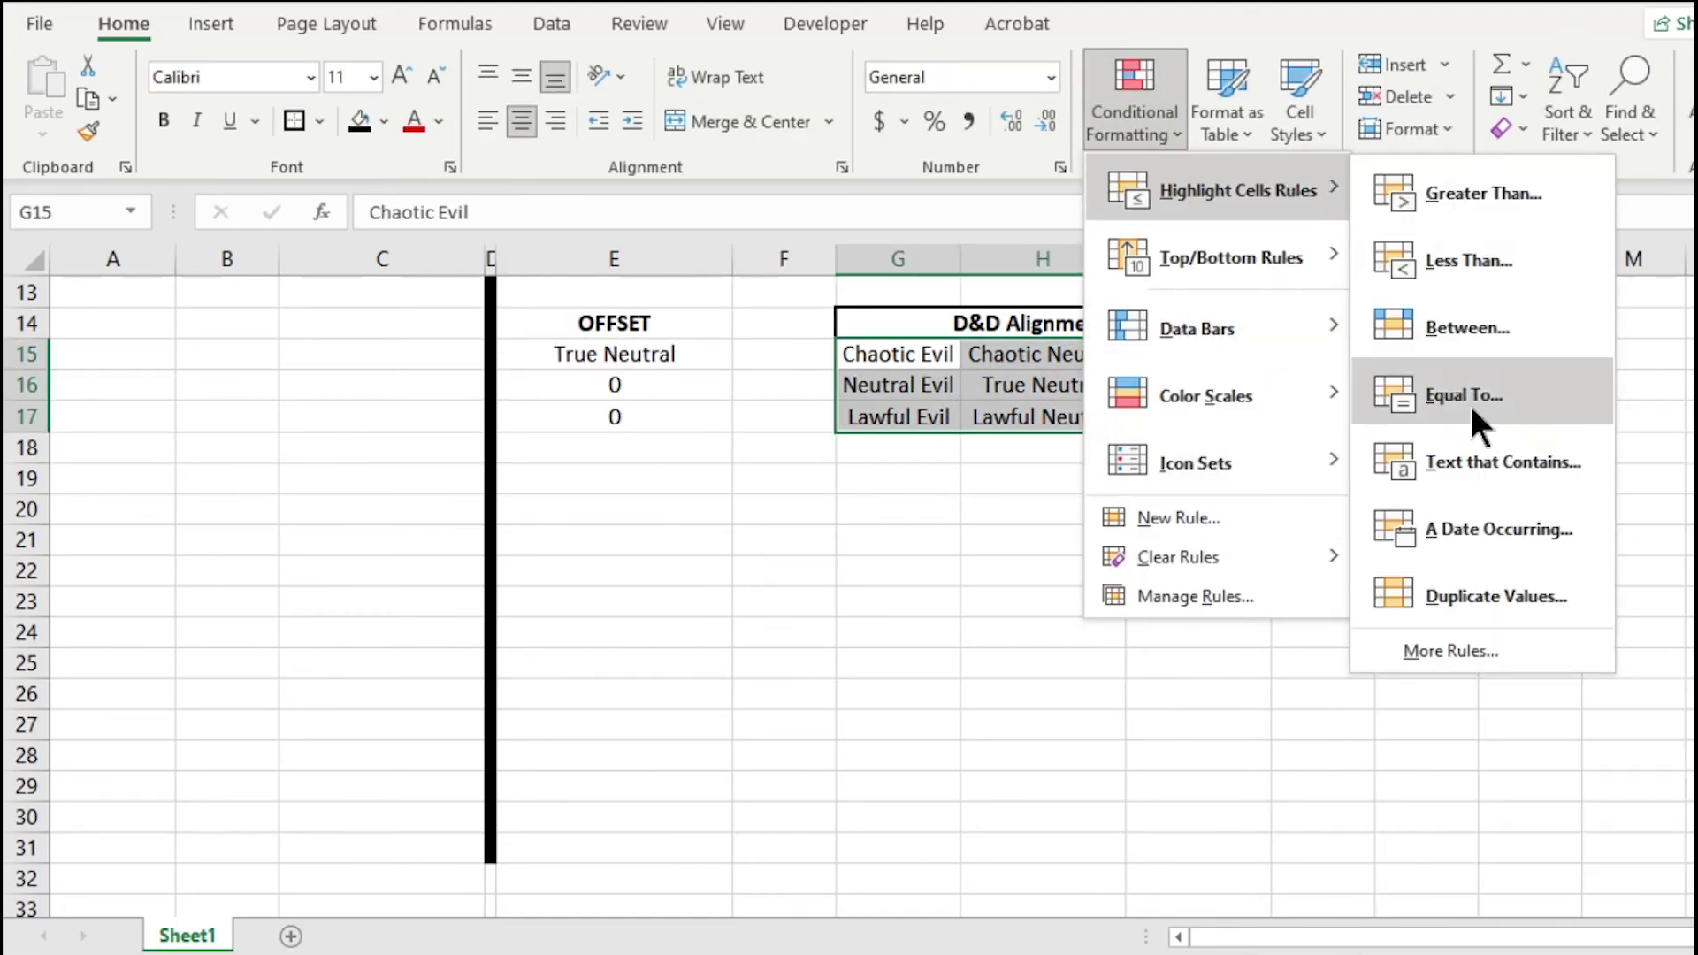
{"action": "left_click", "coordinate": [1421, 395]}
{"action": "left_click", "coordinate": [615, 354]}
{"action": "left_click", "coordinate": [1372, 434]}
- Test the highlighting with row offsets of -1 and 1 in E16
{"action": "left_click", "coordinate": [615, 384]}
{"action": "type", "text": "-1"}
{"action": "key", "text": "ctrl+Return"}
{"action": "type", "text": "1"}
{"action": "key", "text": "ctrl+Return"}
- Try a column offset of -1 in E17, set it to 1, and set the row offset in E16 to 0
{"action": "key", "text": "Down"}
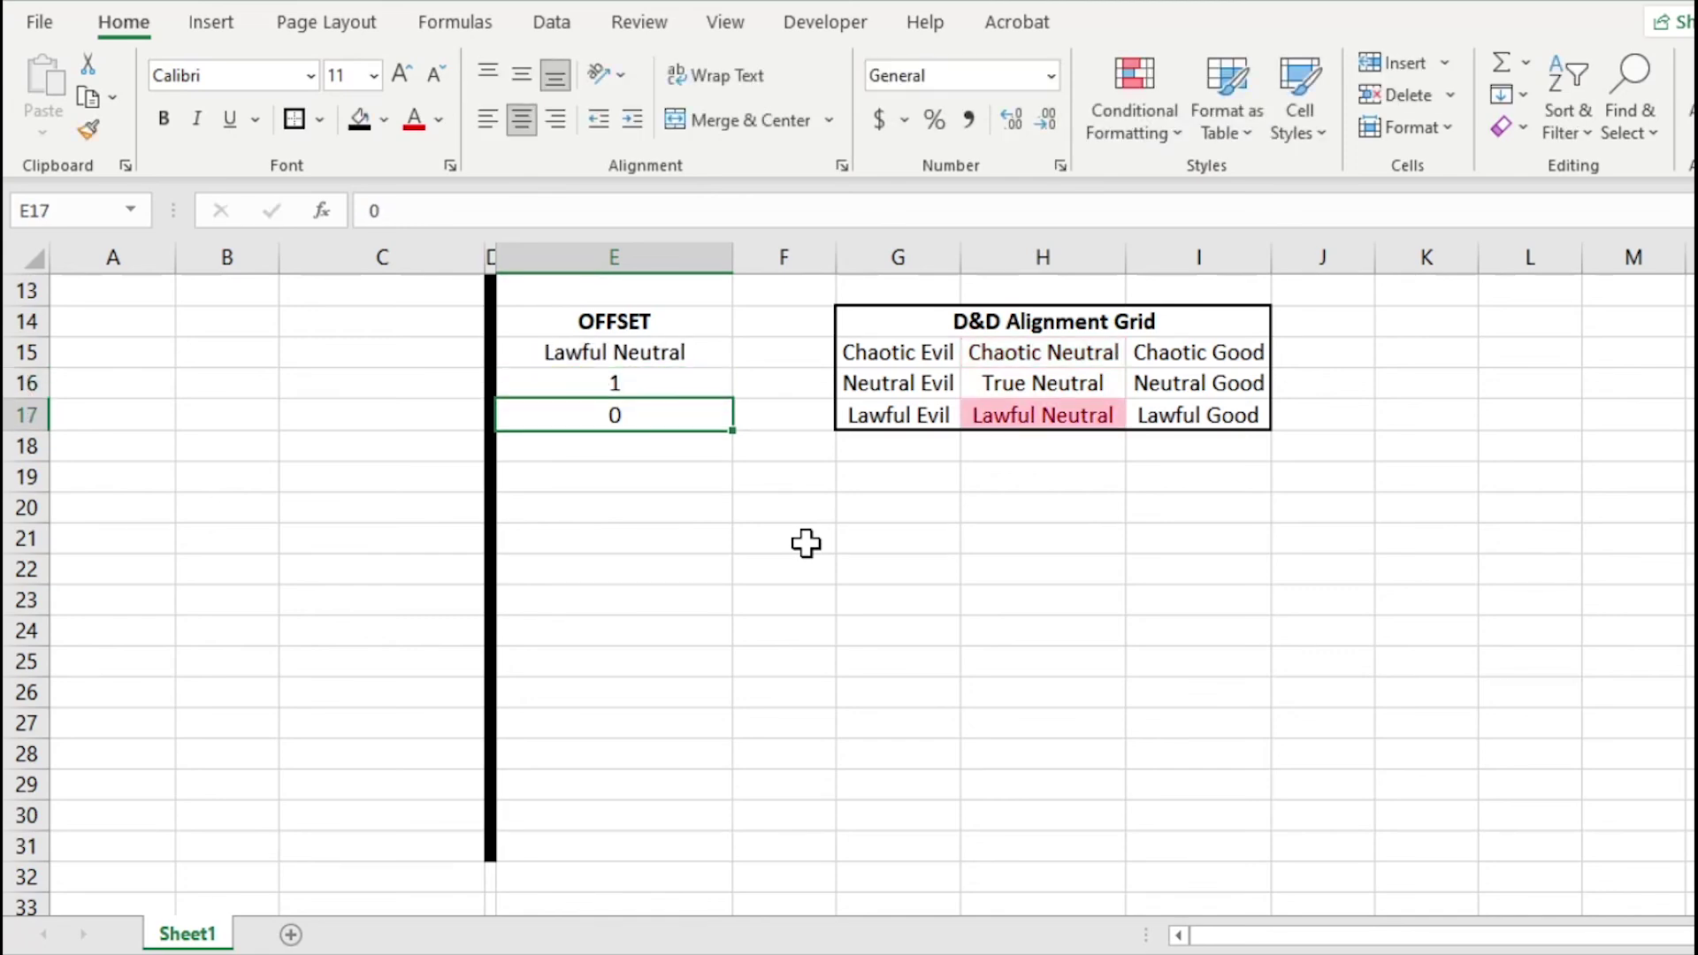
{"action": "type", "text": "-1"}
{"action": "key", "text": "Return"}
{"action": "key", "text": "Up"}
{"action": "type", "text": "1"}
{"action": "key", "text": "Up"}
{"action": "type", "text": "0"}
{"action": "key", "text": "Return"}
{"action": "key", "text": "Up"}
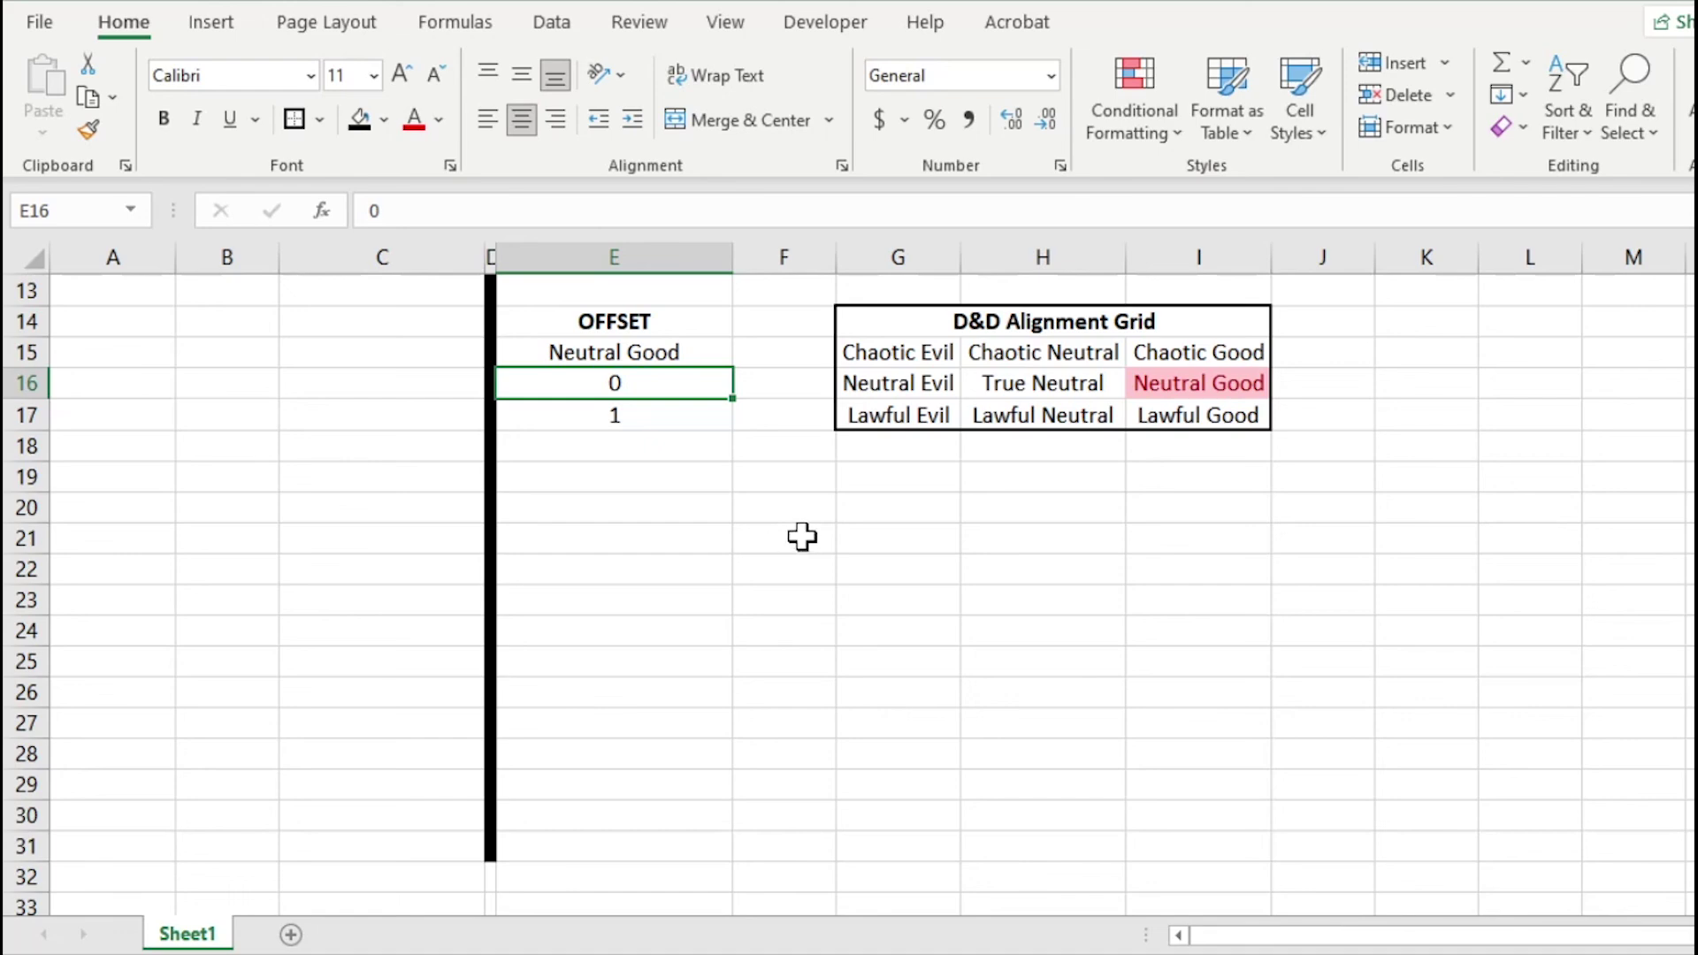
{"action": "key", "text": "Delete"}
{"action": "key", "text": "Down"}
{"action": "key", "text": "Delete"}
{"action": "key", "text": "Up"}
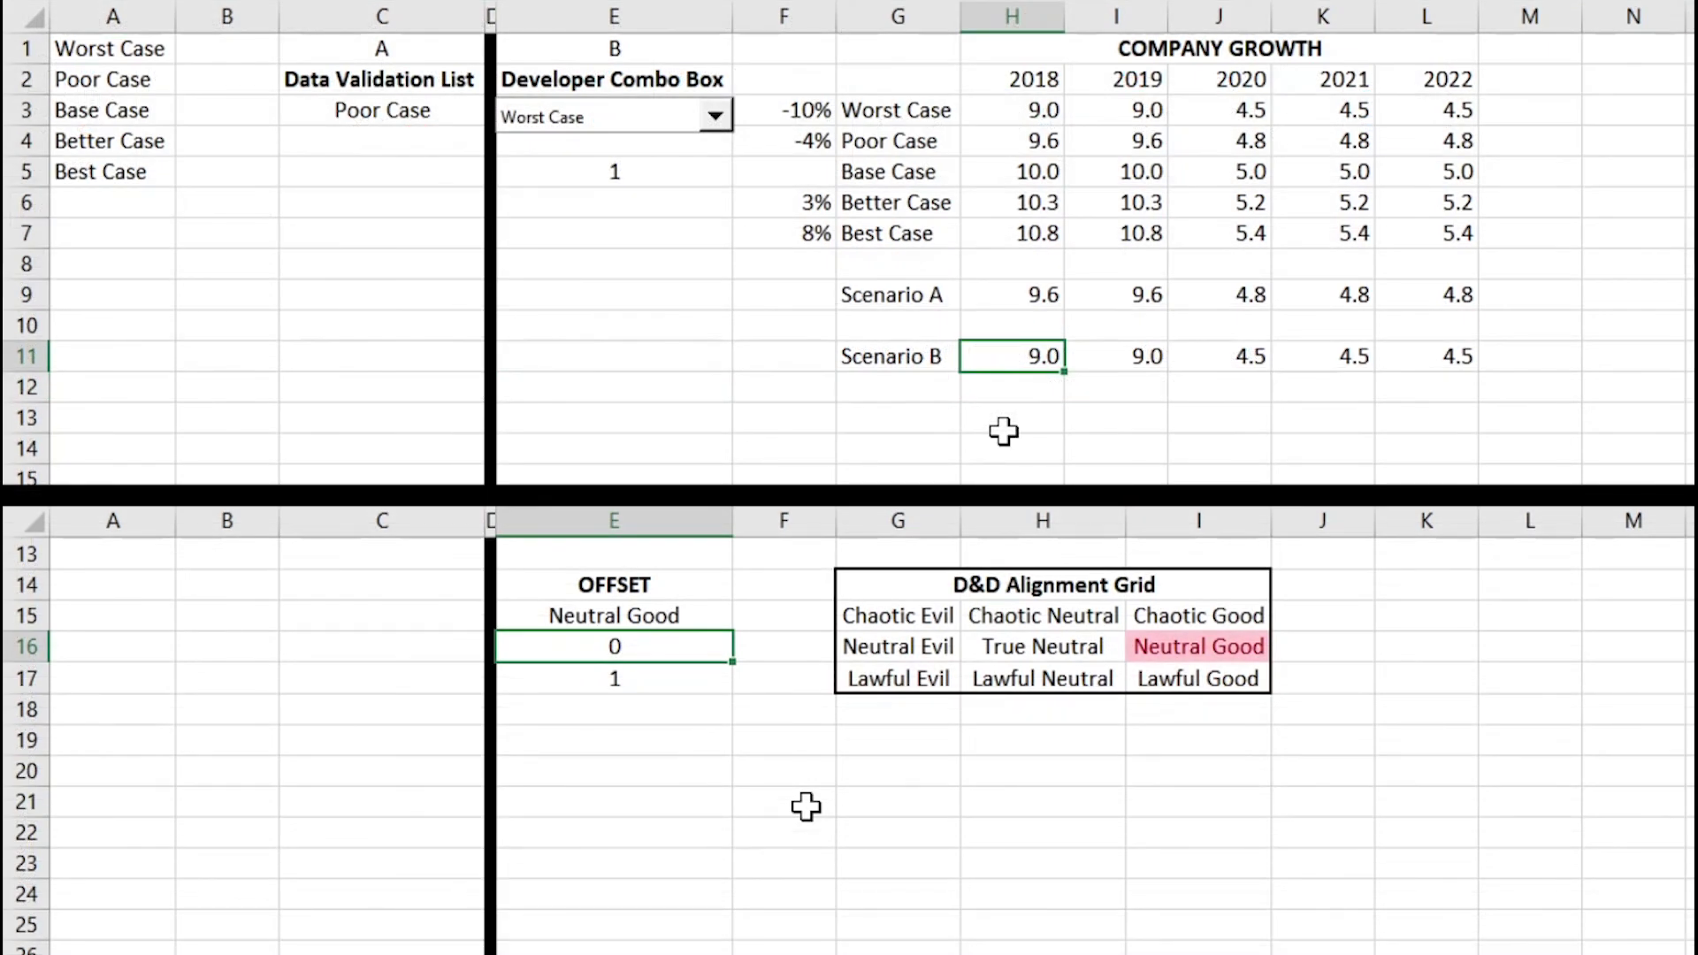
{"action": "key", "text": "Down"}
{"action": "key", "text": "Down"}
{"action": "key", "text": "Left"}
{"action": "key", "text": "Right"}
{"action": "key", "text": "Up"}
{"action": "key", "text": "Up"}
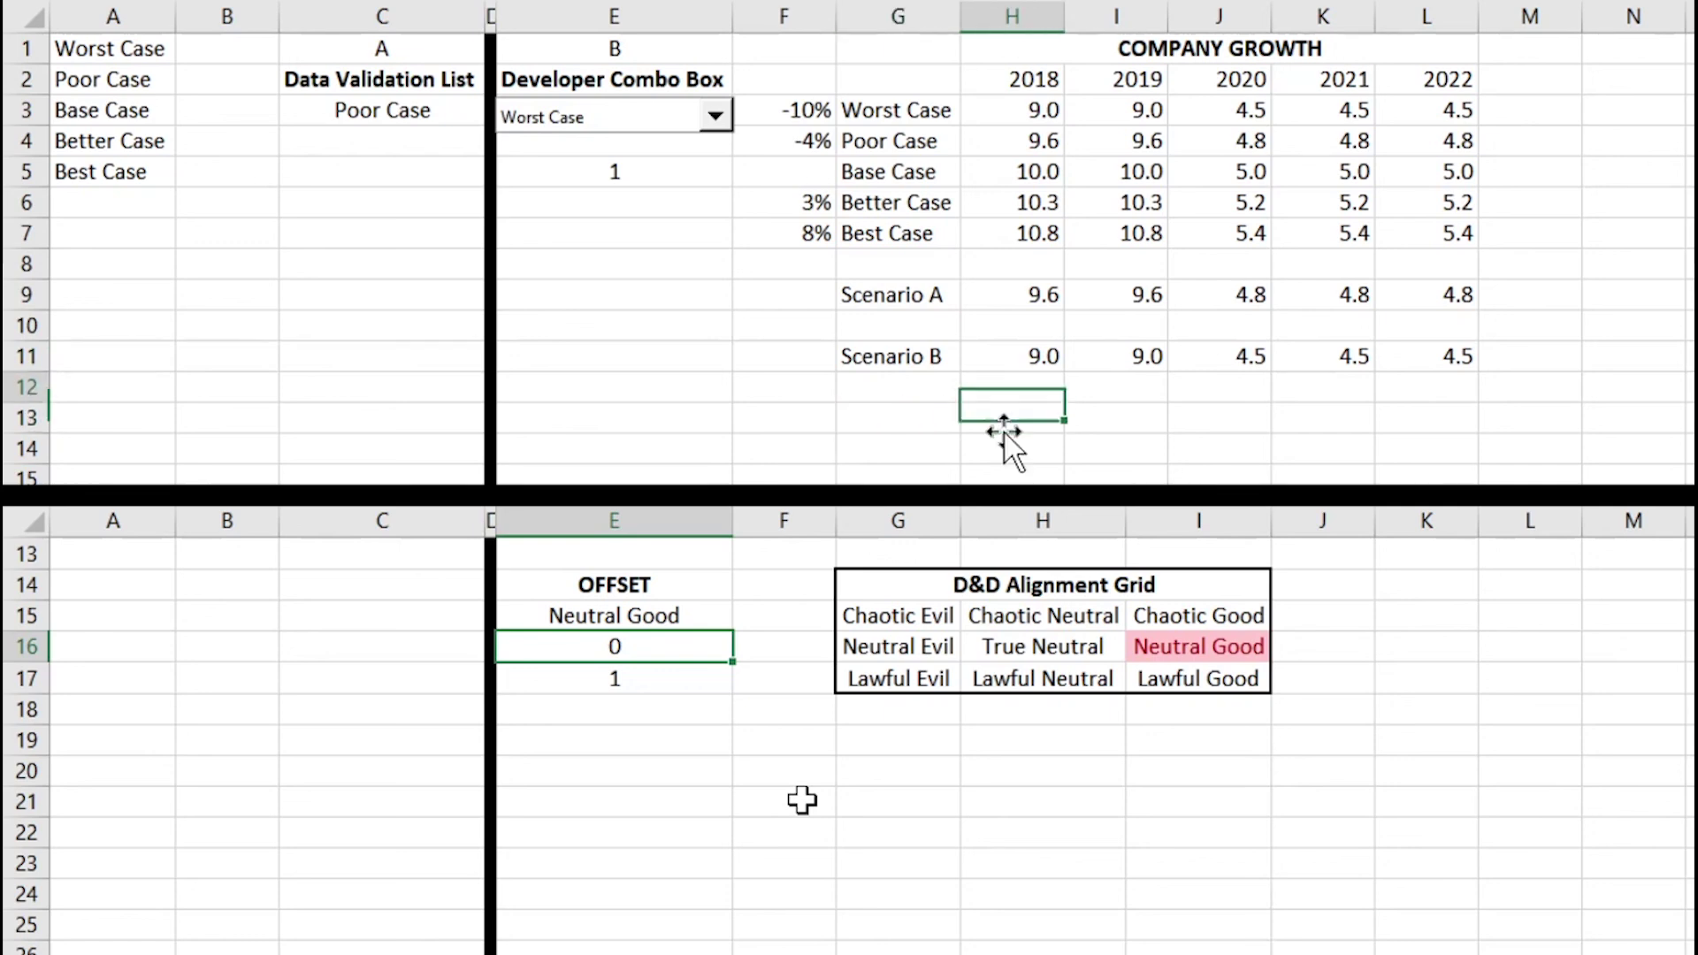
- Open the Scenario B CHOOSE formula in H11 for review and clear the offset values in E16 and E17
{"action": "key", "text": "F2"}
{"action": "key", "text": "Delete"}
{"action": "key", "text": "Down"}
{"action": "key", "text": "Left"}
{"action": "key", "text": "Left"}
{"action": "key", "text": "Left"}
{"action": "key", "text": "Left"}
{"action": "key", "text": "Left"}
{"action": "key", "text": "Left"}
{"action": "key", "text": "Left"}
{"action": "key", "text": "Left"}
{"action": "key", "text": "Left"}
{"action": "key", "text": "Left"}
{"action": "key", "text": "Left"}
{"action": "key", "text": "Left"}
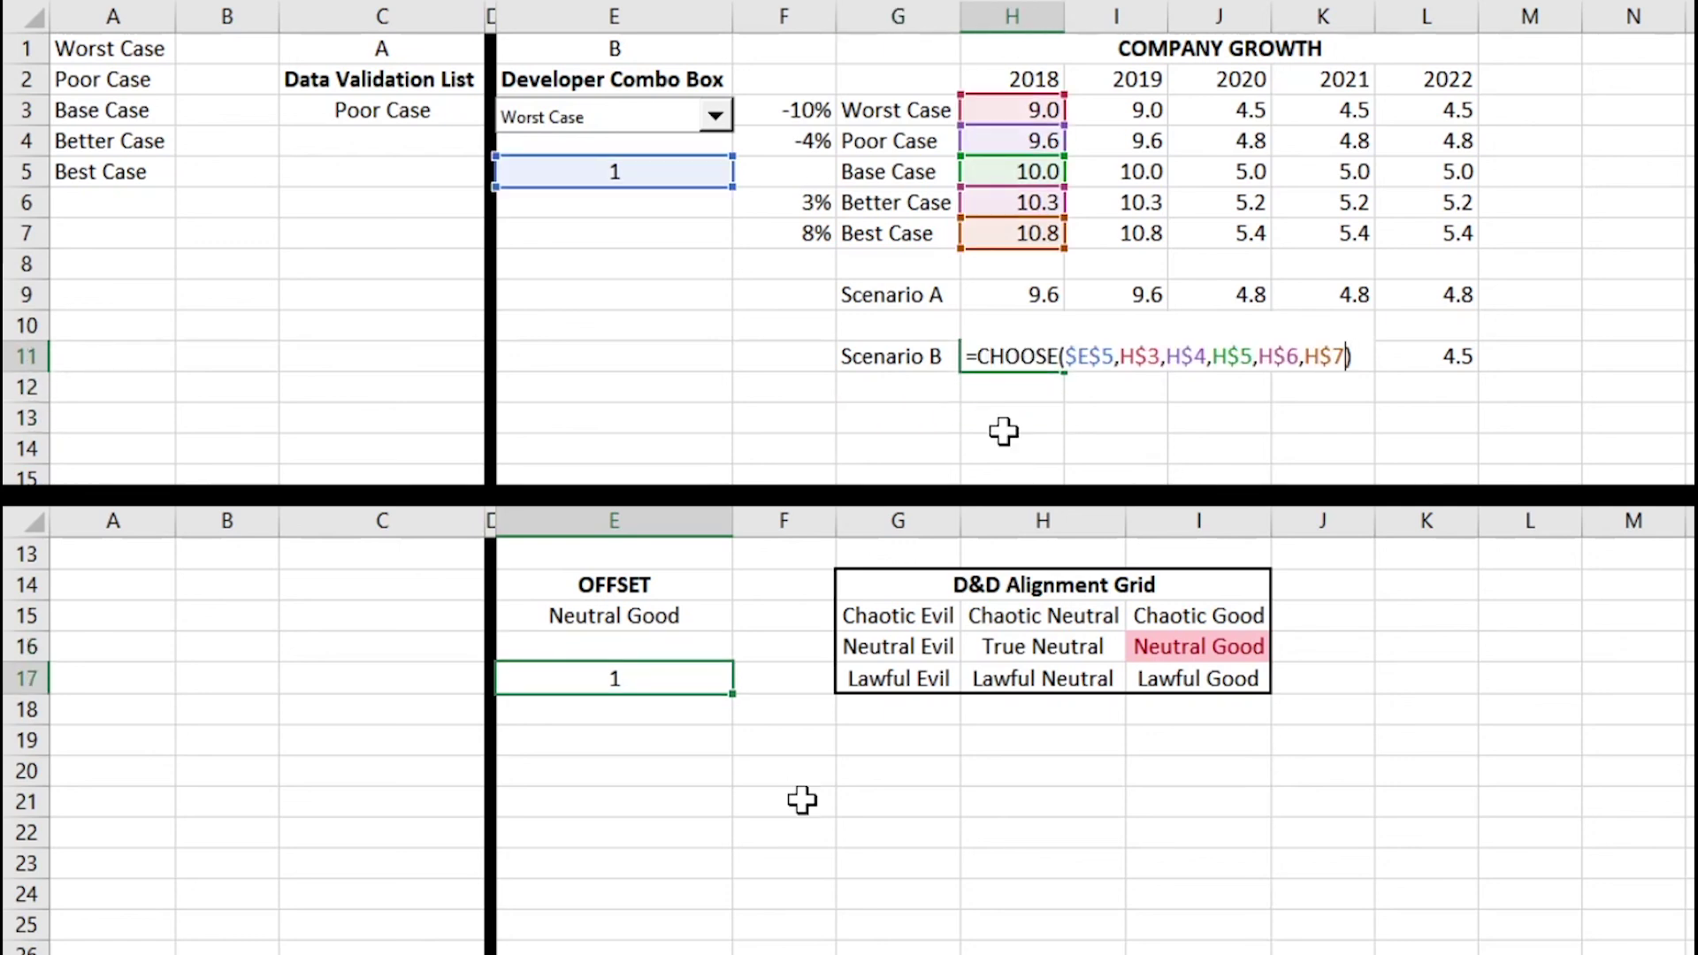
{"action": "key", "text": "Delete"}
{"action": "key", "text": "Down"}
{"action": "key", "text": "Up"}
{"action": "key", "text": "Up"}
{"action": "key", "text": "Up"}
- Examine the arguments of the CHOOSE formula in H11 one by one, from the index number through value4
{"action": "key", "text": "Left"}
{"action": "key", "text": "Left"}
{"action": "key", "text": "Left"}
{"action": "key", "text": "Left"}
{"action": "key", "text": "Left"}
{"action": "key", "text": "Left"}
{"action": "key", "text": "Left"}
{"action": "key", "text": "Left"}
{"action": "key", "text": "Down"}
{"action": "key", "text": "Up"}
{"action": "key", "text": "Left"}
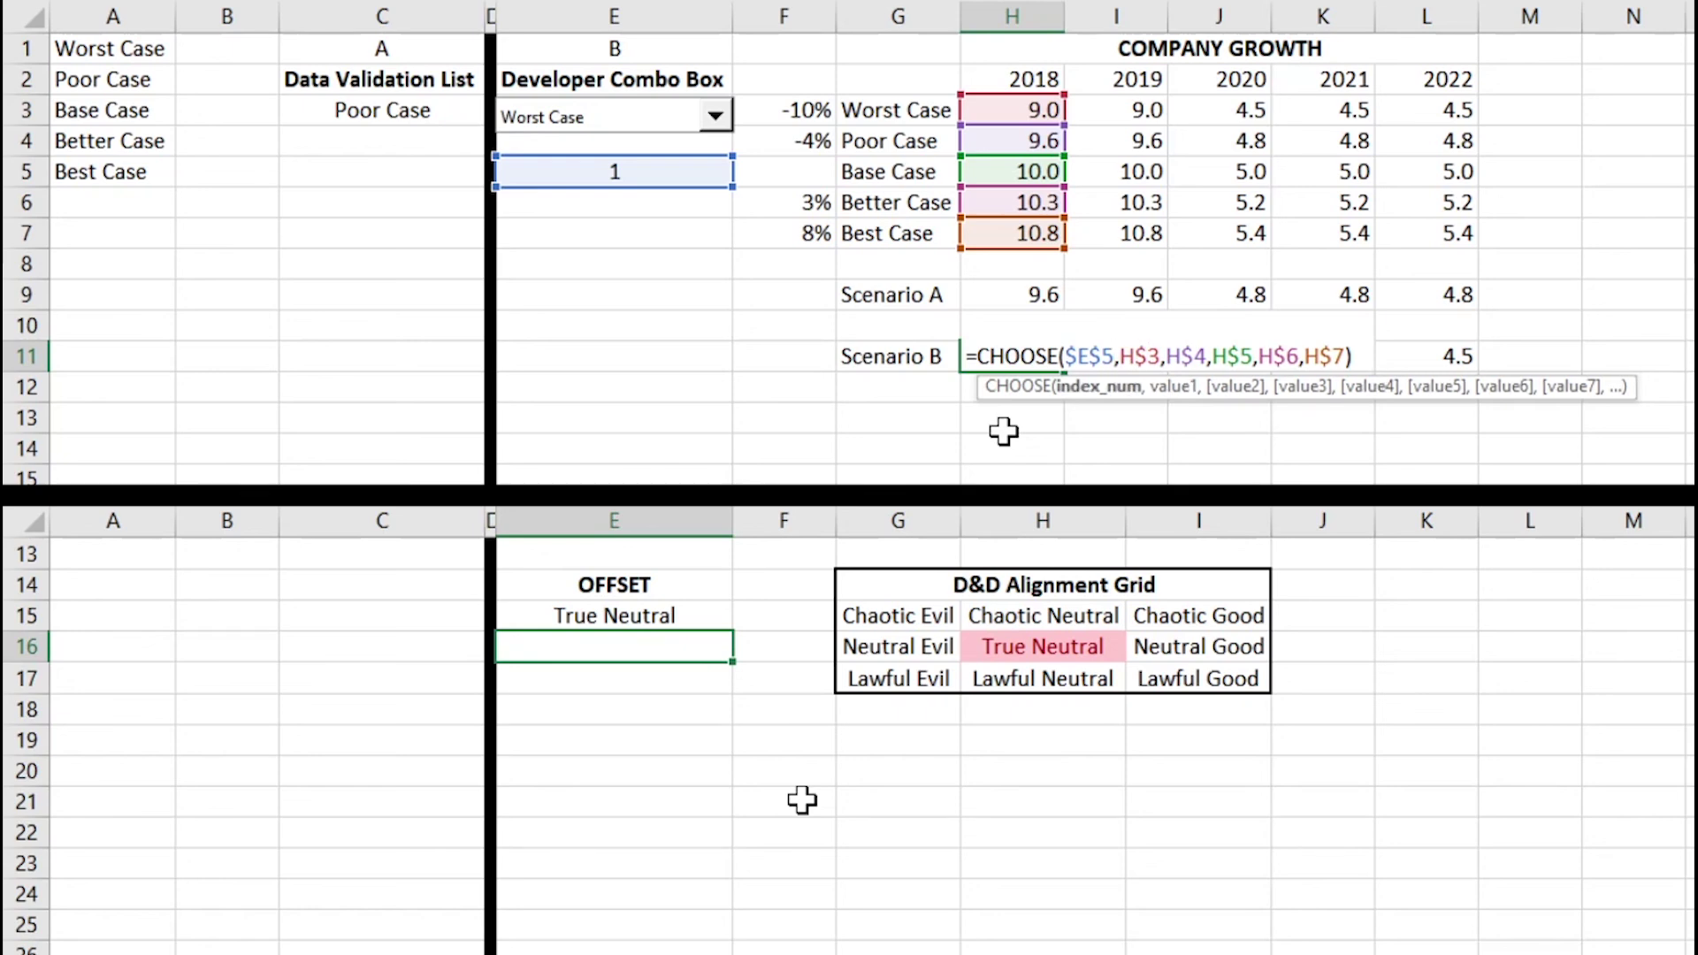
{"action": "key", "text": "Right"}
{"action": "key", "text": "Right"}
{"action": "key", "text": "Right"}
{"action": "key", "text": "Right"}
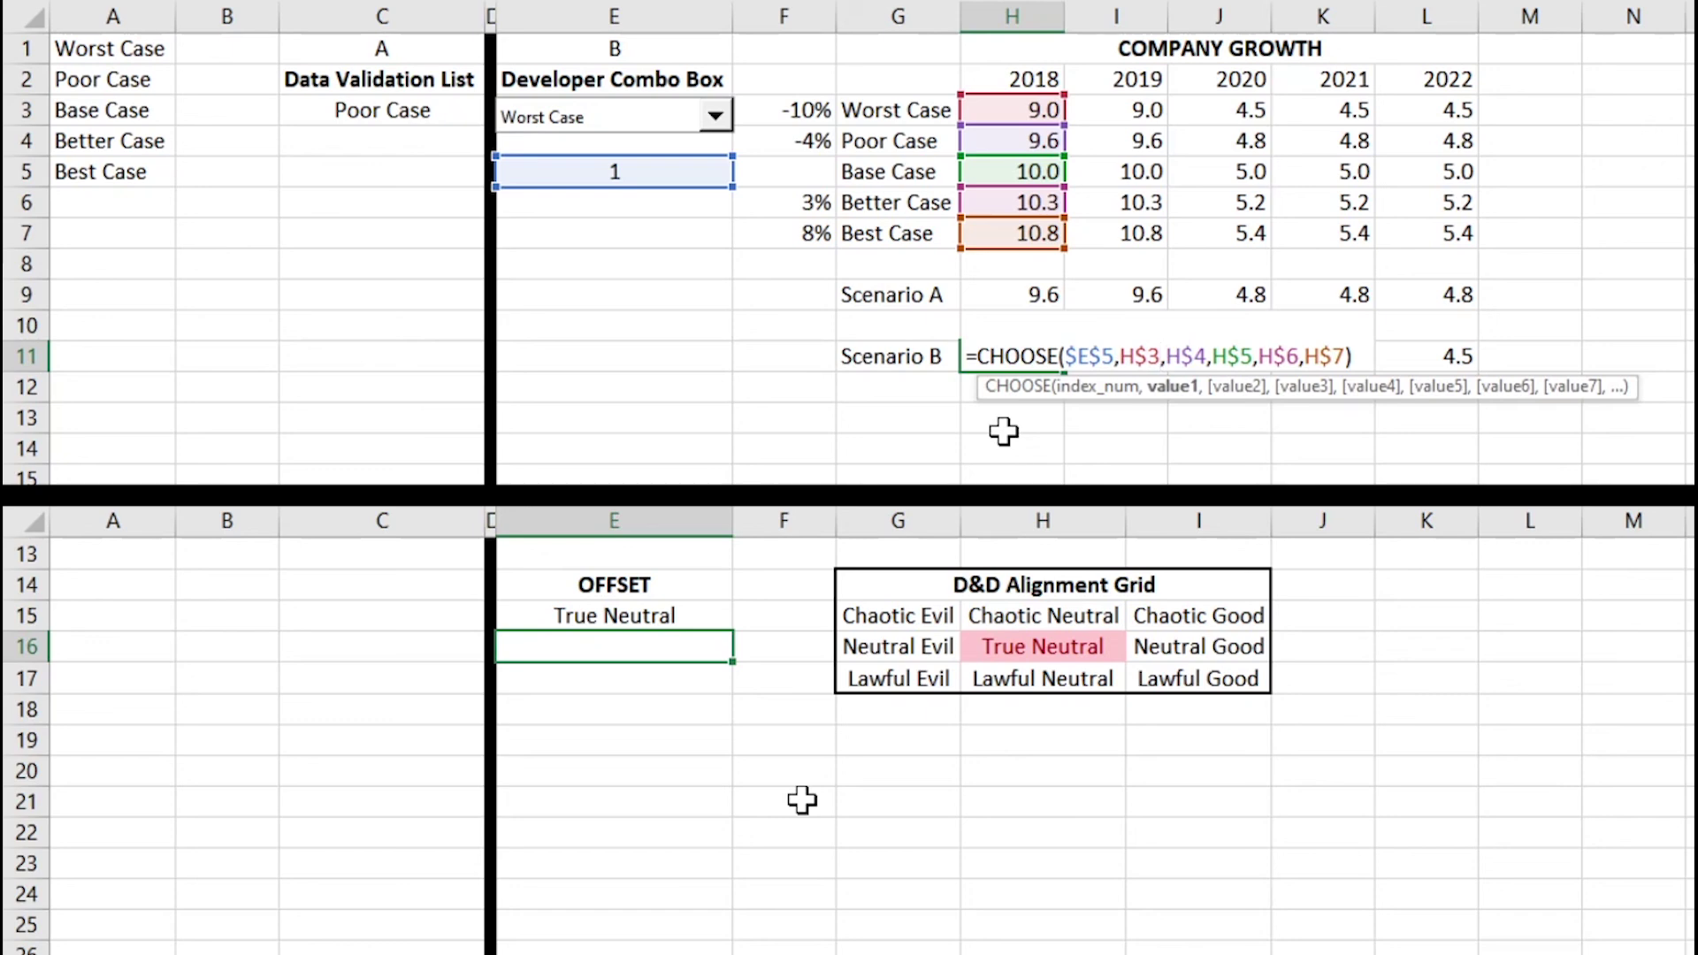
{"action": "key", "text": "Right"}
{"action": "key", "text": "Right"}
{"action": "key", "text": "Right"}
{"action": "key", "text": "Right"}
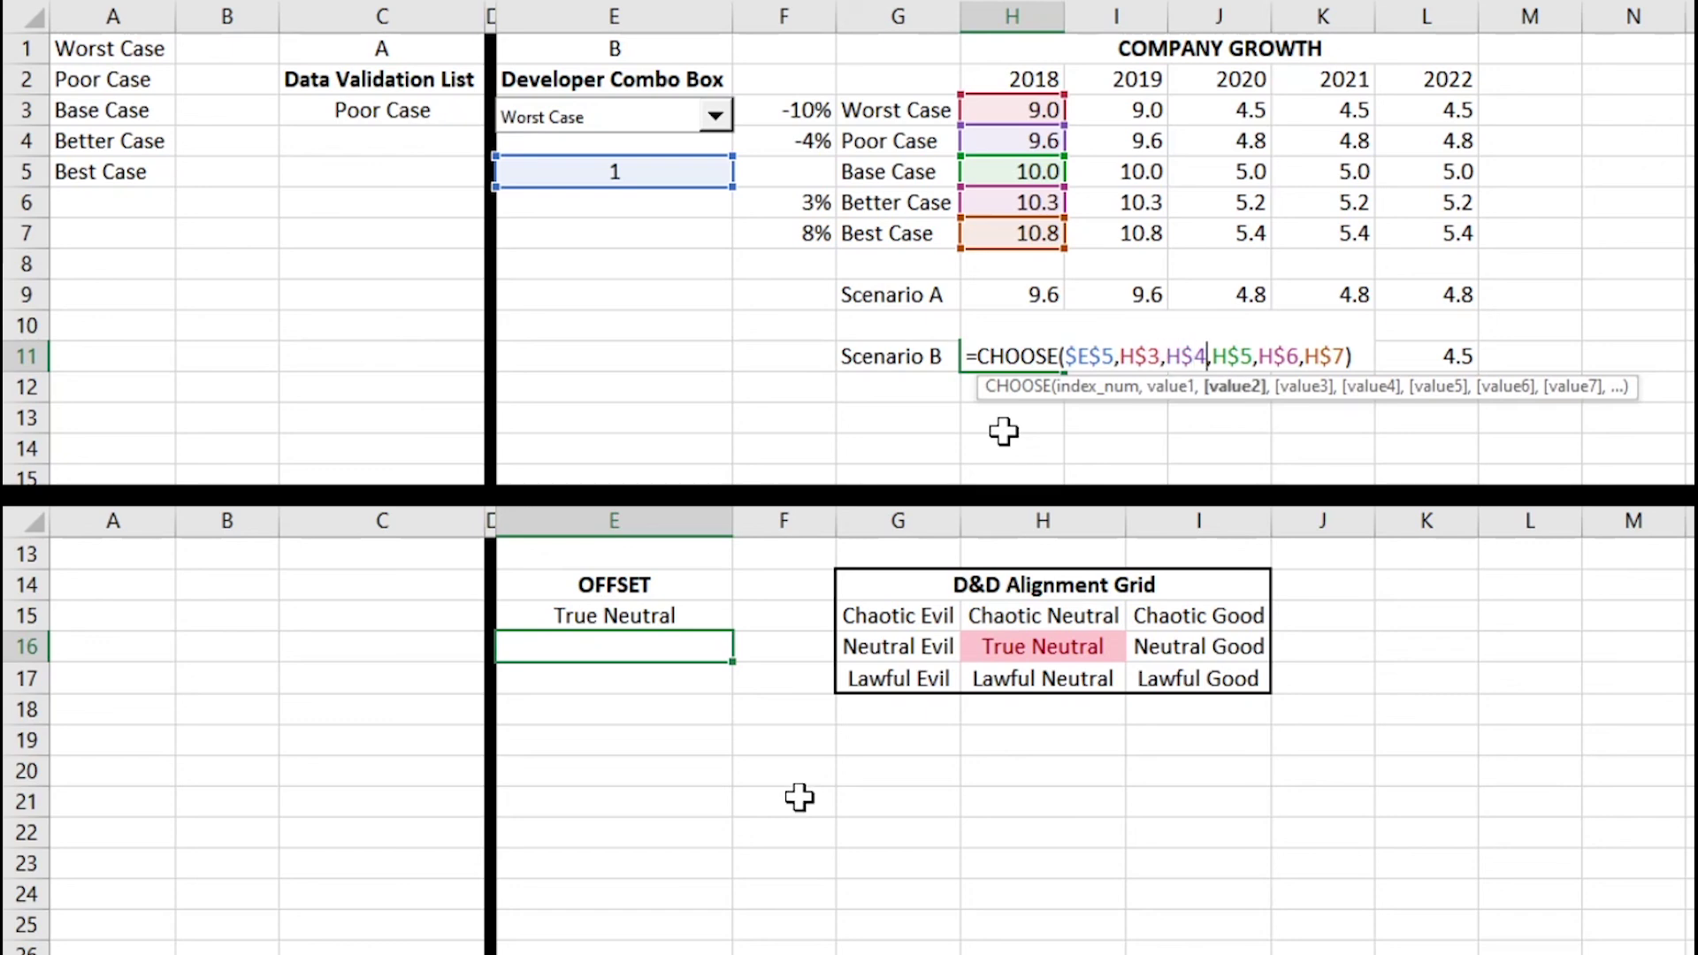
{"action": "key", "text": "Right"}
{"action": "key", "text": "Right"}
{"action": "key", "text": "Right"}
{"action": "key", "text": "Right"}
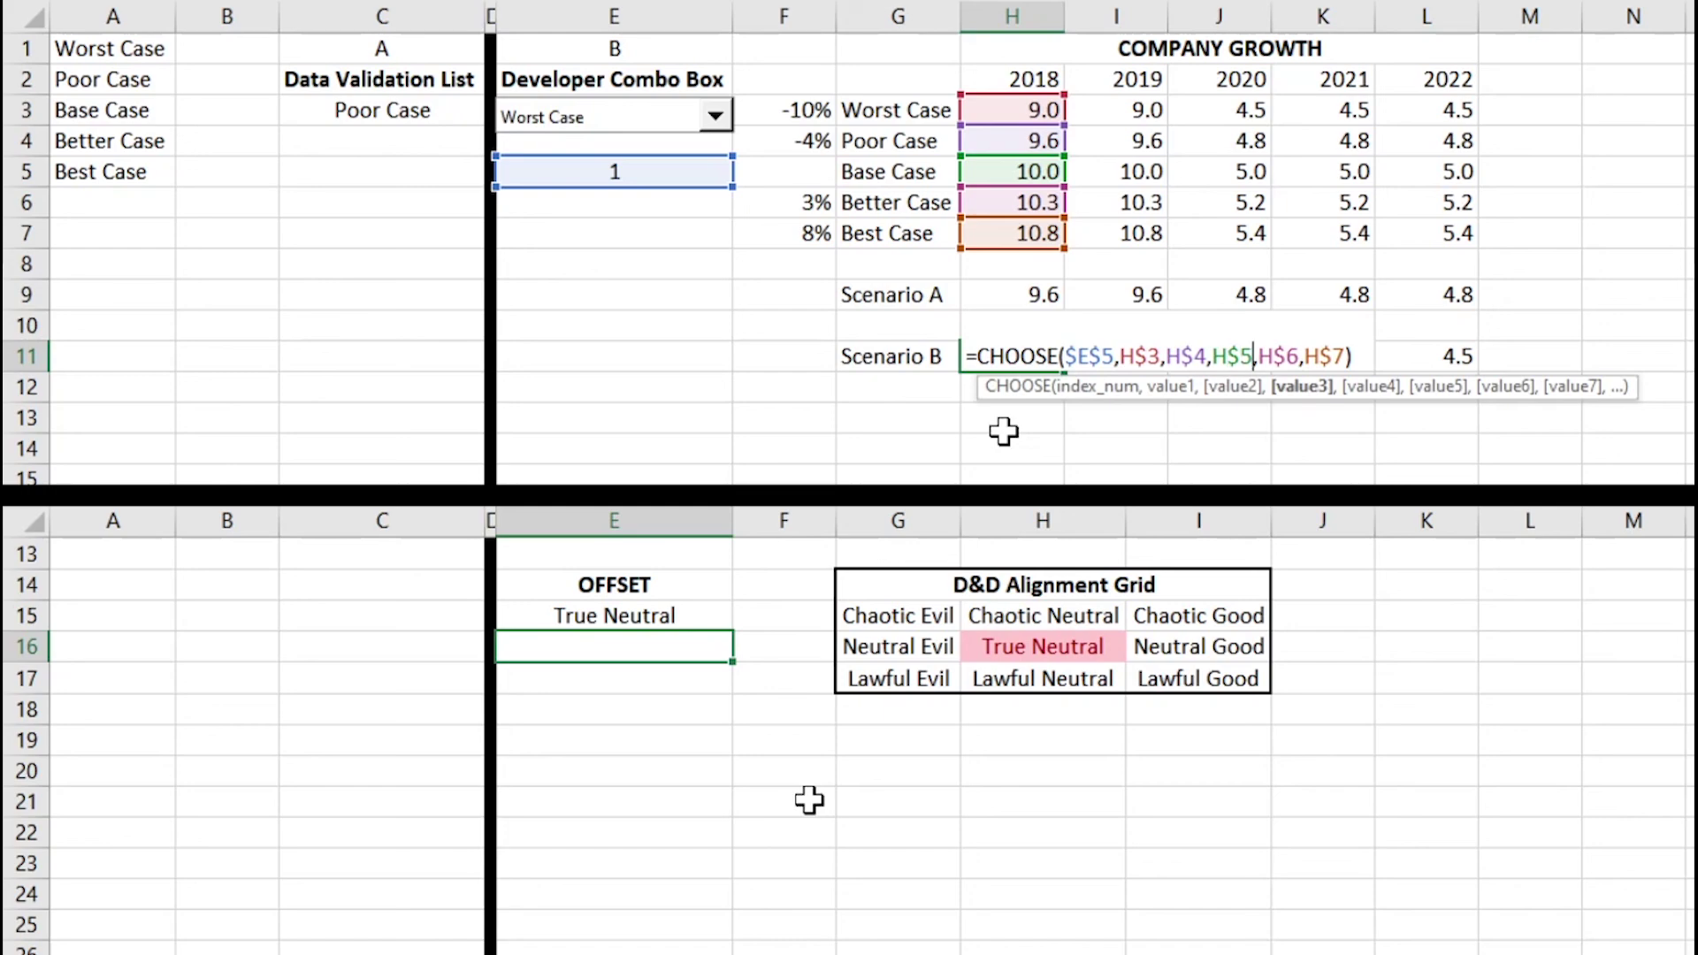
{"action": "key", "text": "Right"}
{"action": "key", "text": "Right"}
{"action": "key", "text": "Right"}
{"action": "key", "text": "Right"}
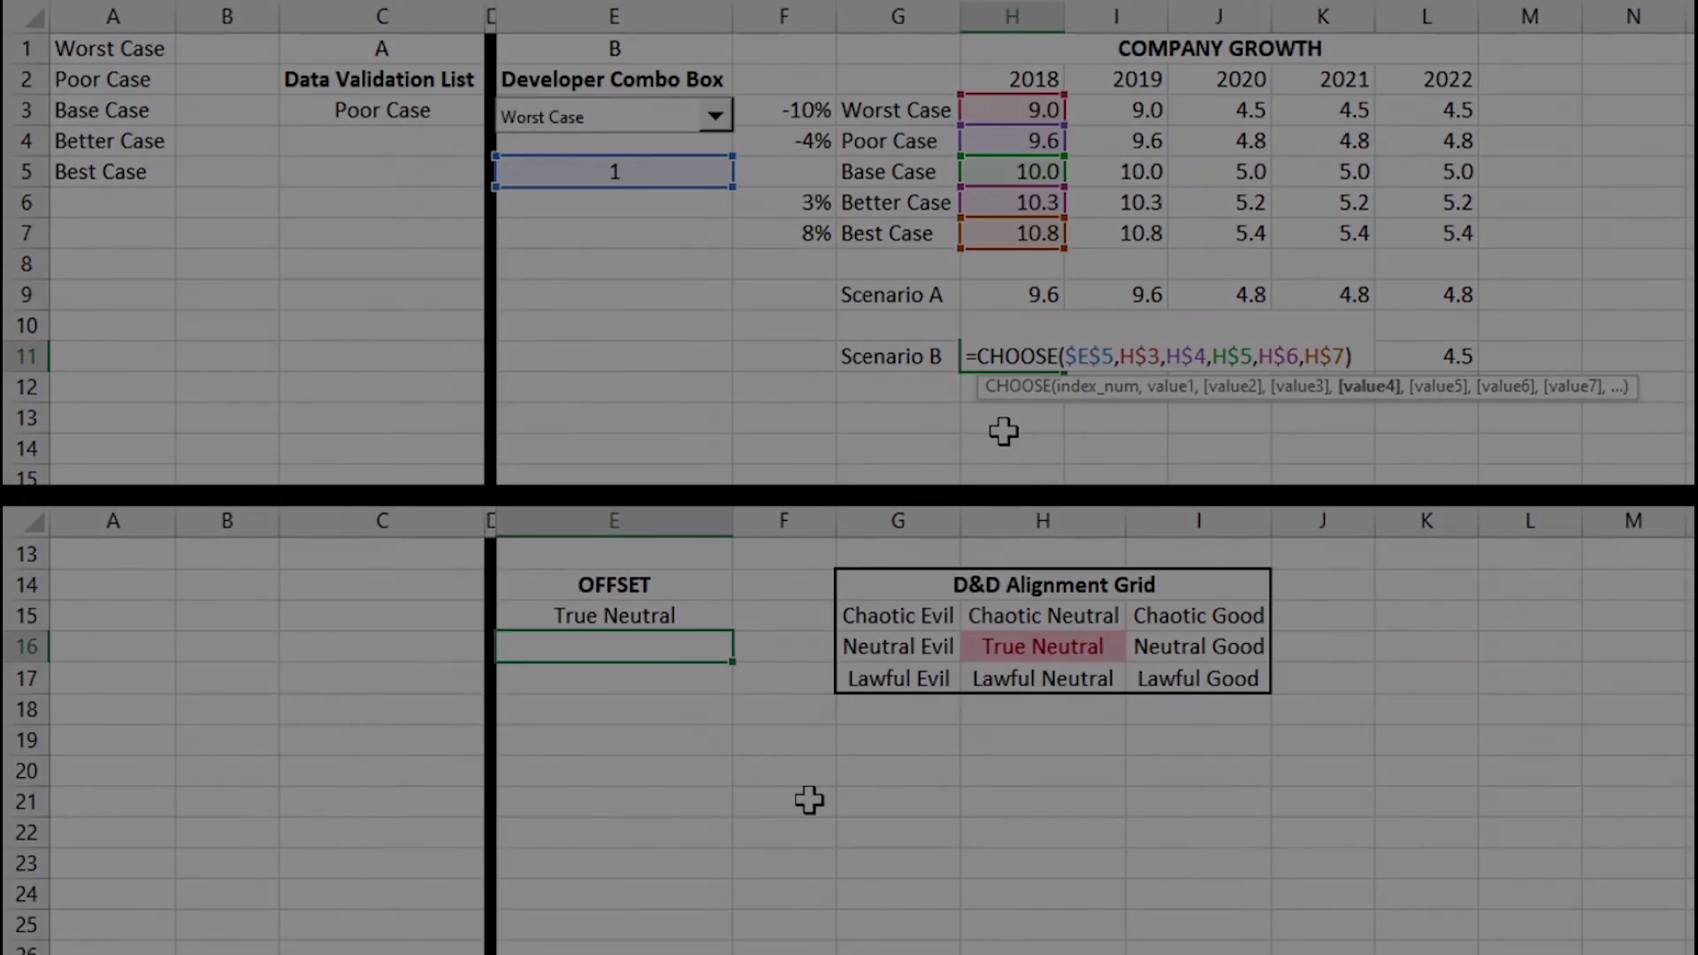